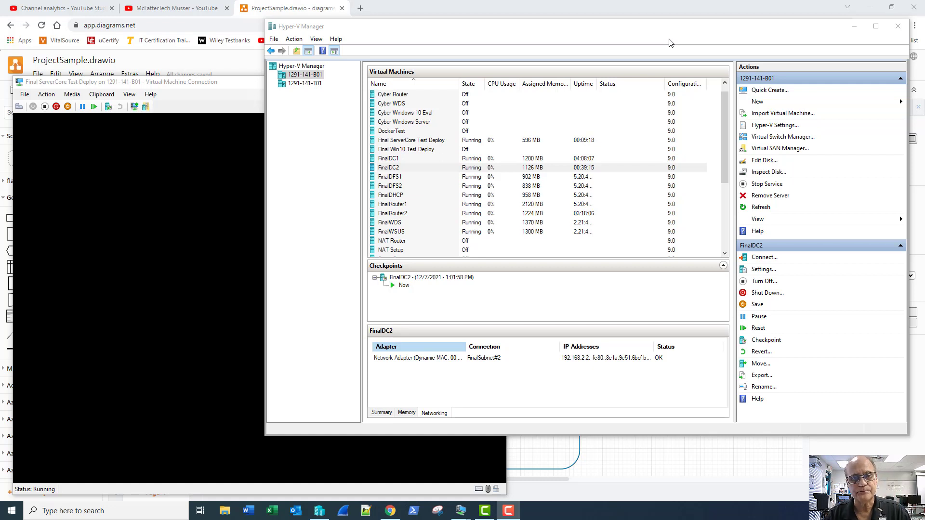
- Switch to the FinalWSUS virtual machine and show its local server properties
click(443, 233)
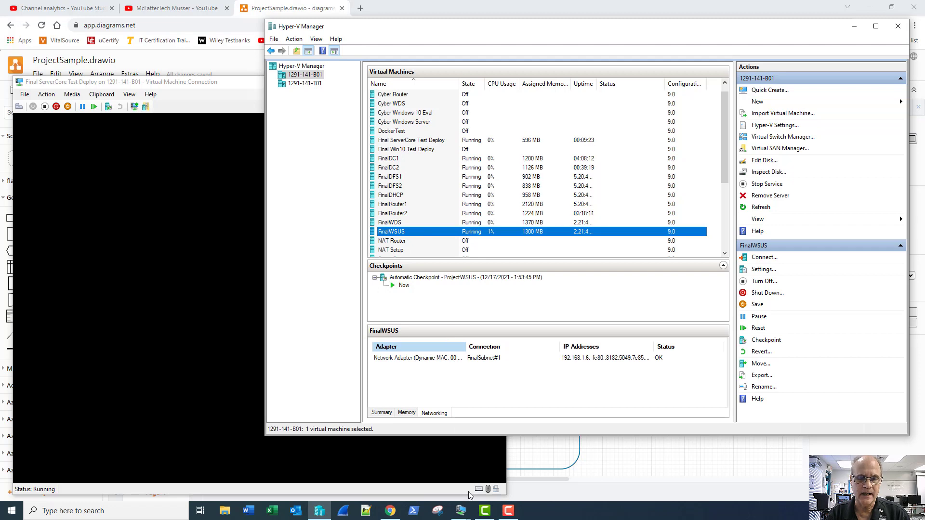
mouse_move(459, 513)
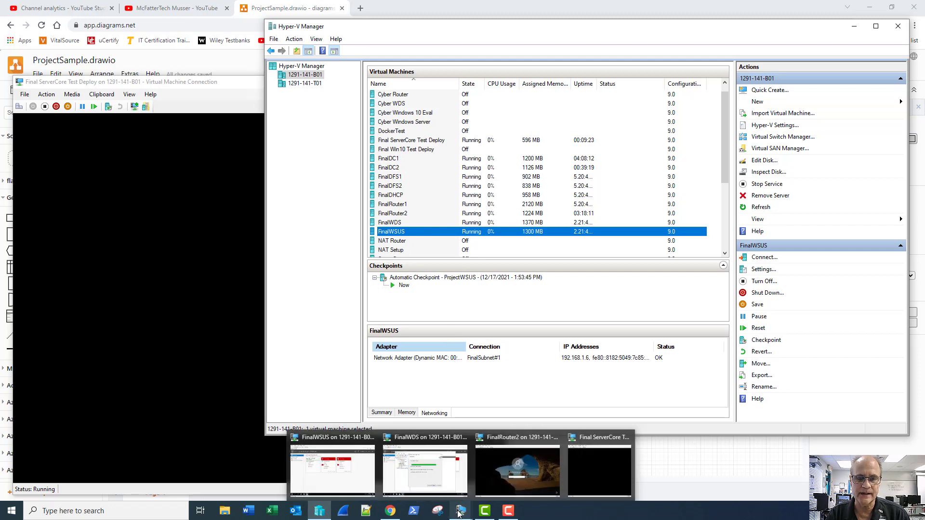
click(333, 470)
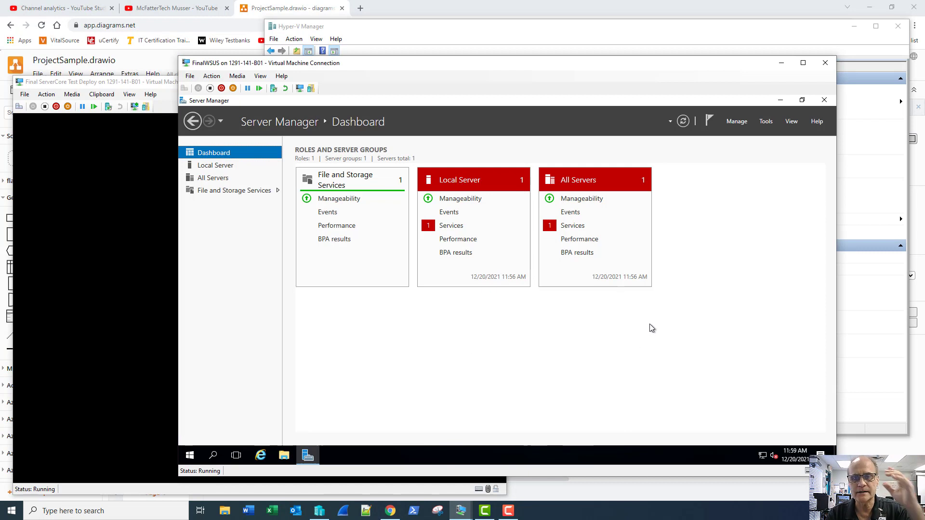
click(216, 166)
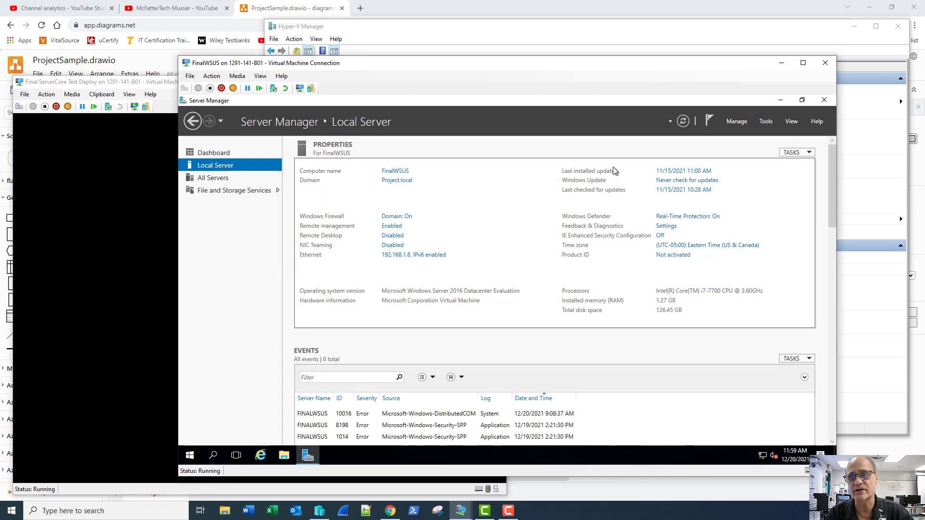
- Start adding roles and features with a role-based installation on FinalWSUS, proceeding to the server roles selection
click(736, 121)
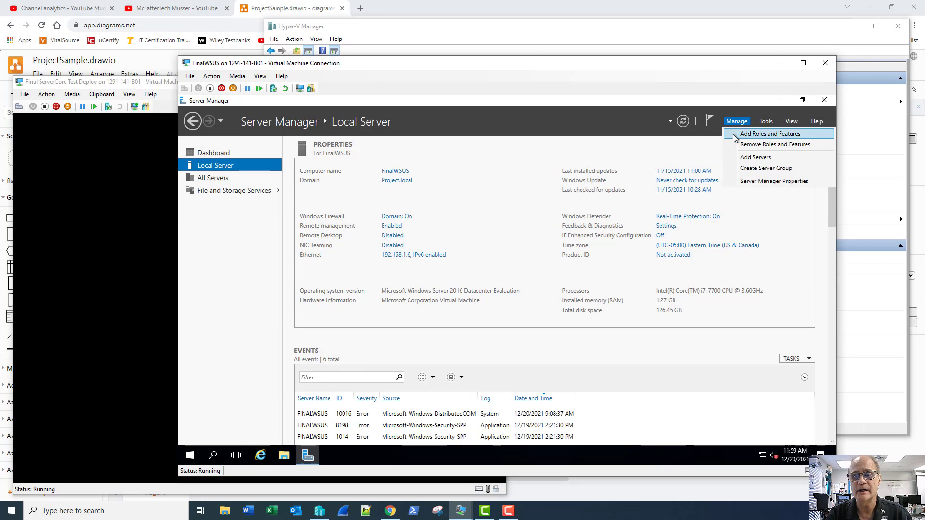
click(735, 134)
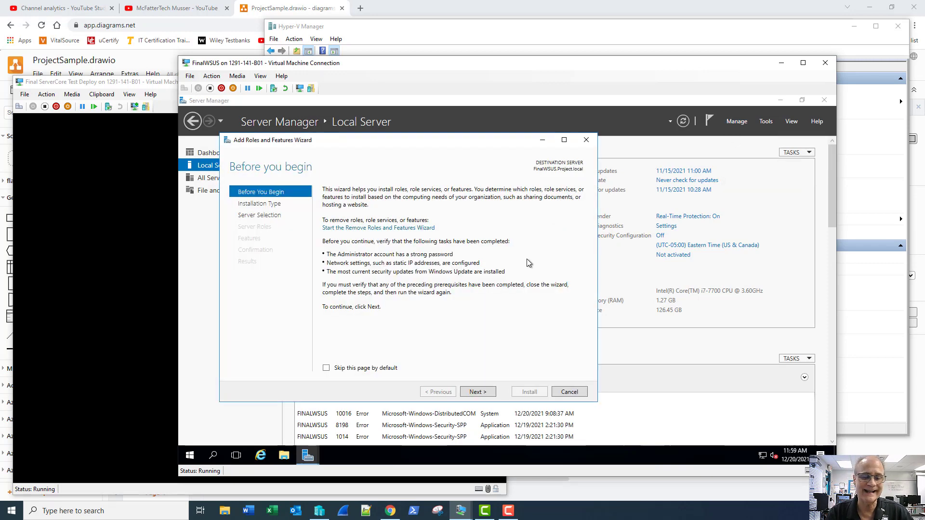
click(482, 395)
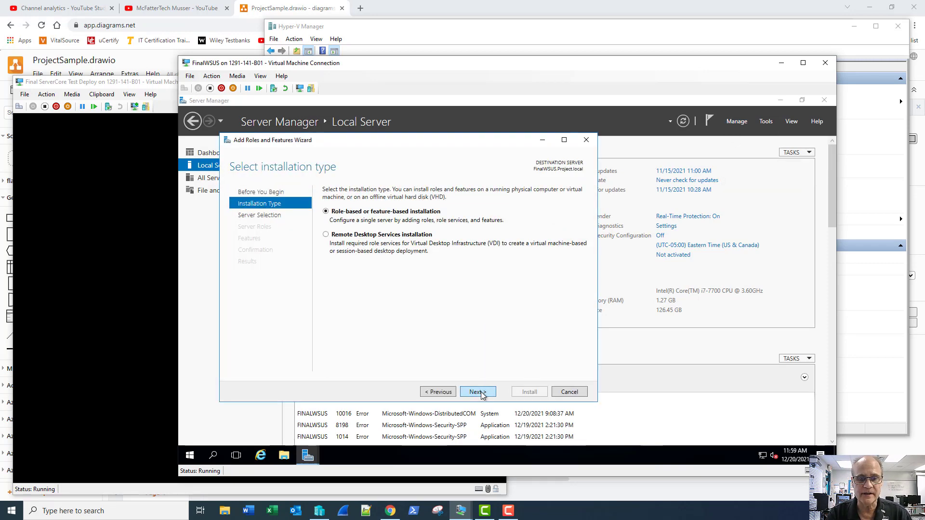
click(482, 395)
click(482, 392)
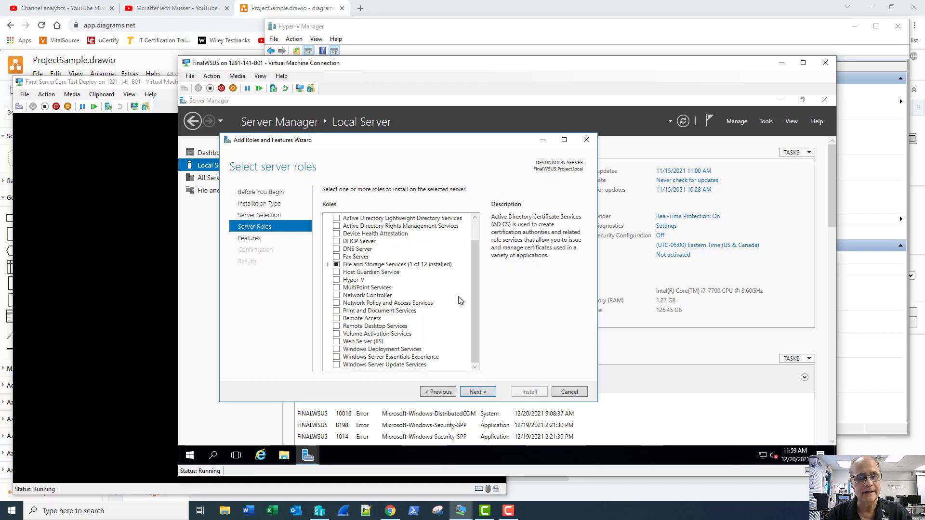
- Select the Windows Server Update Services role with its required features, keeping the WID Connectivity and WSUS Services role services
click(336, 365)
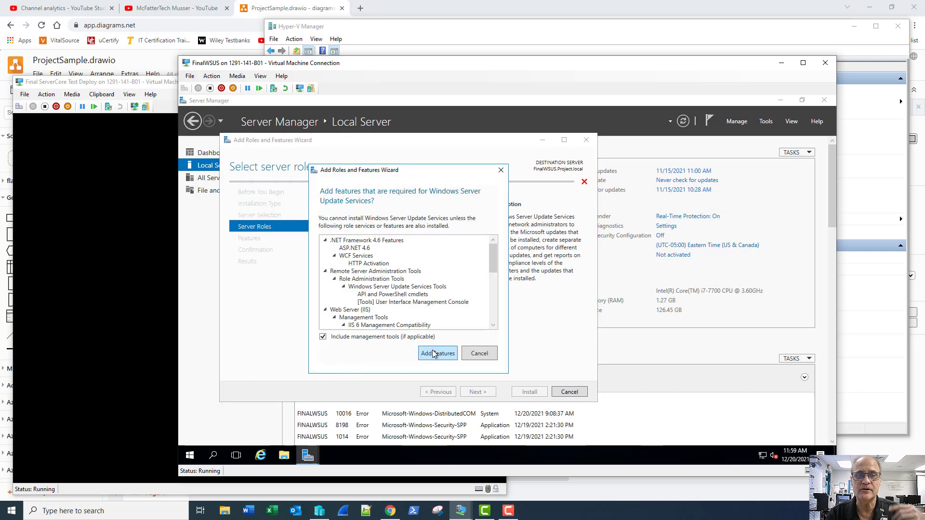
click(434, 354)
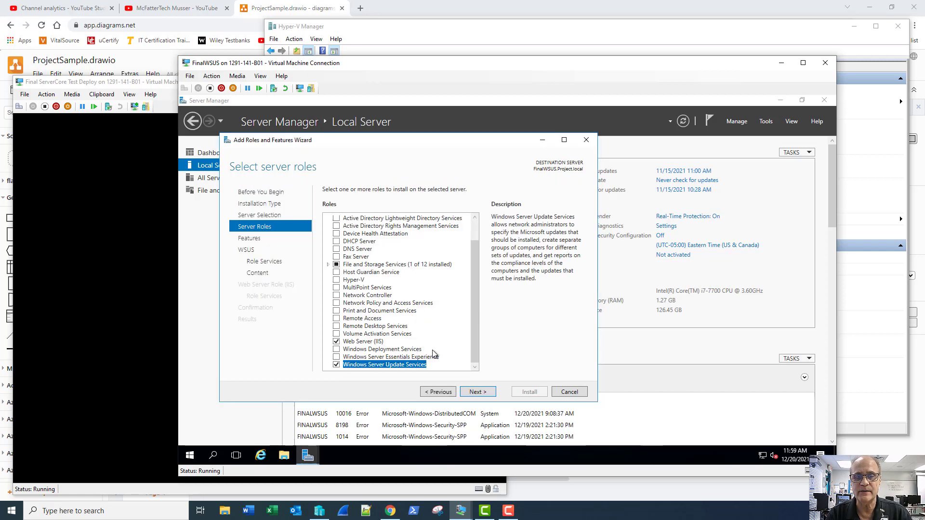
click(477, 394)
click(477, 394)
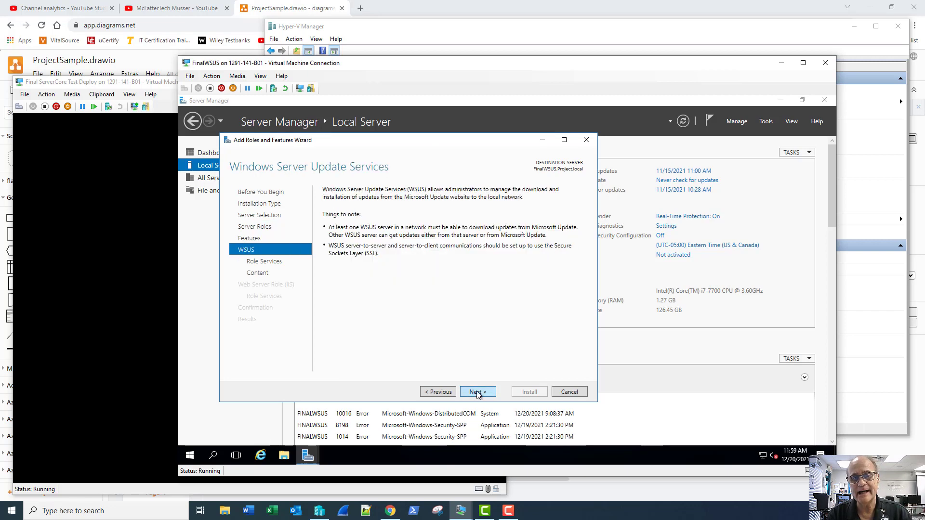
click(477, 394)
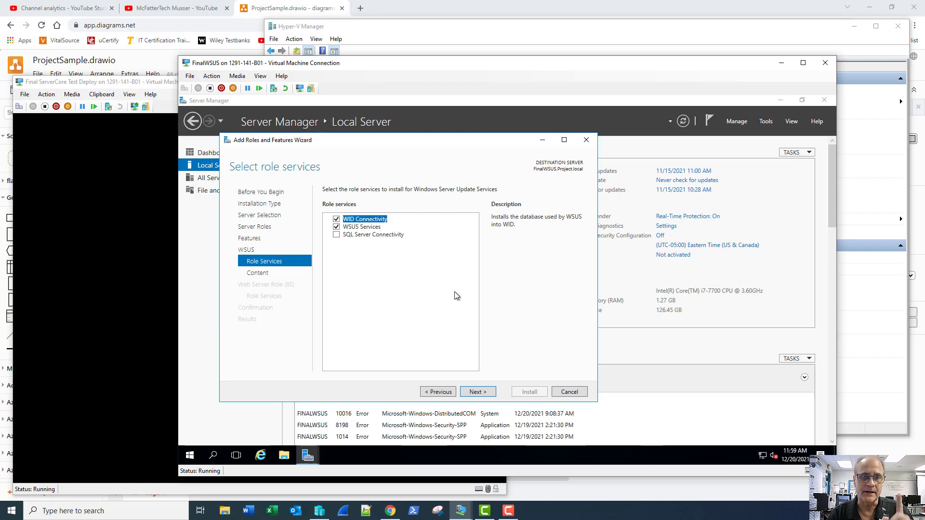
click(475, 392)
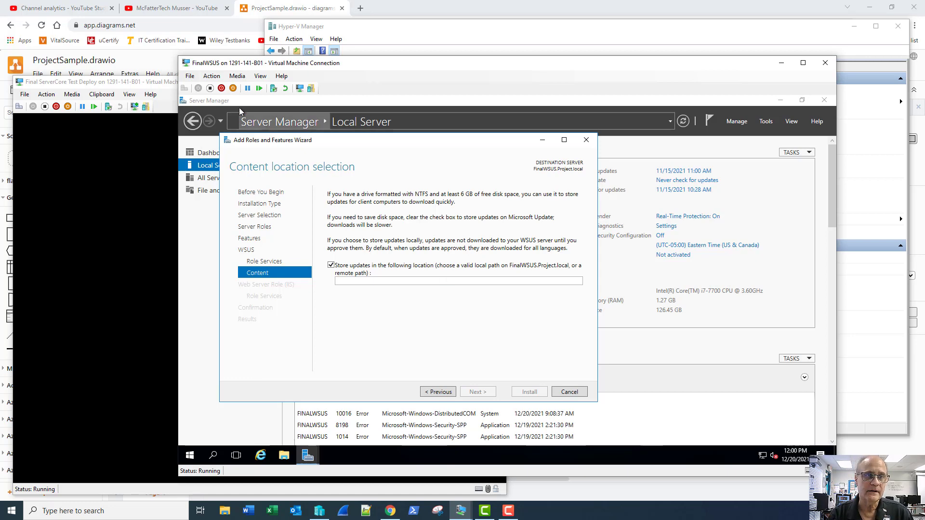
click(190, 78)
click(189, 87)
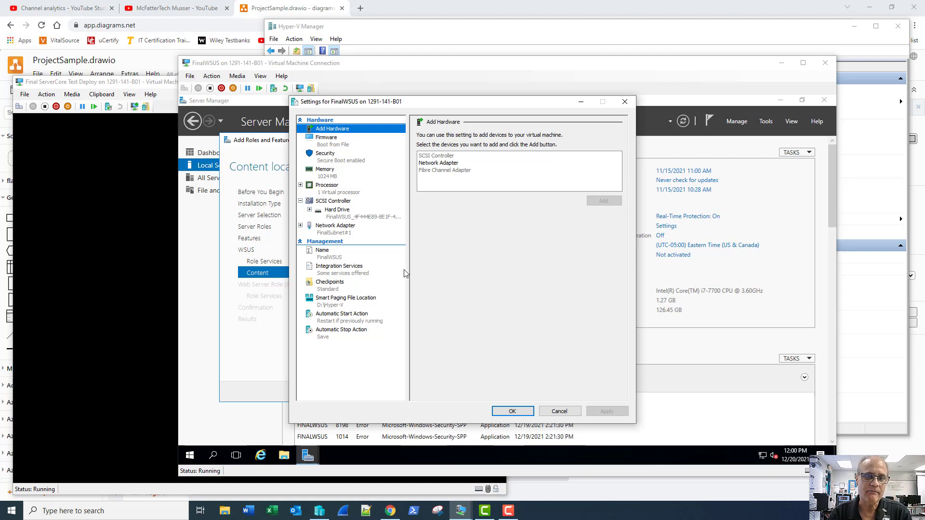
click(507, 511)
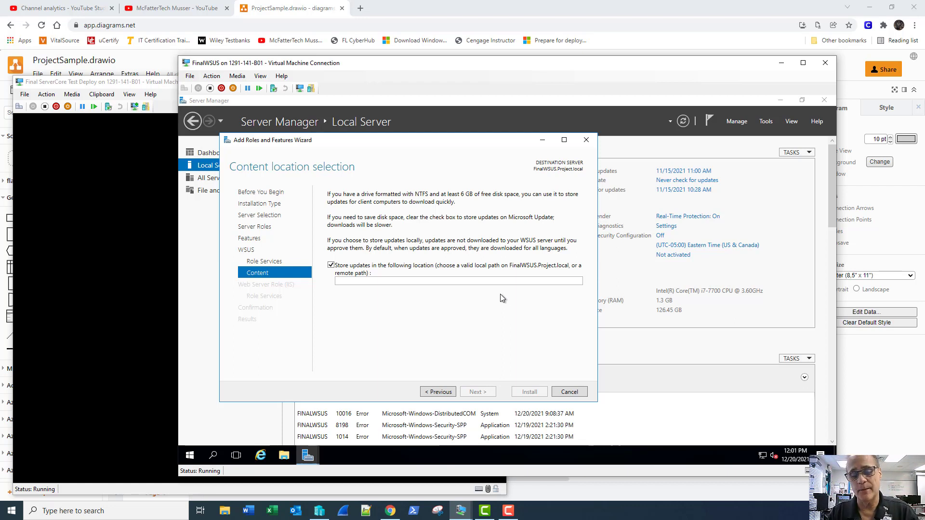
- Add a second hard drive to the SCSI controller in the FinalWSUS virtual machine's settings
click(193, 78)
click(206, 90)
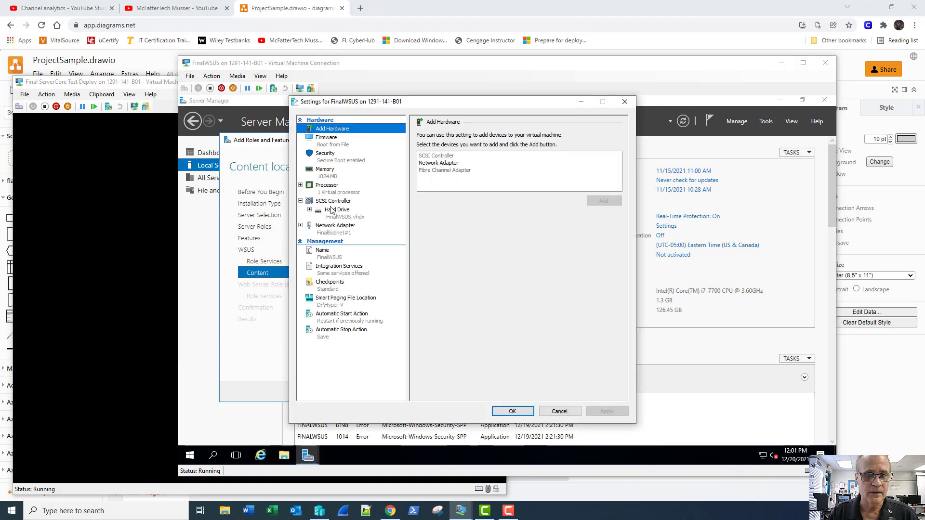
click(334, 202)
click(443, 164)
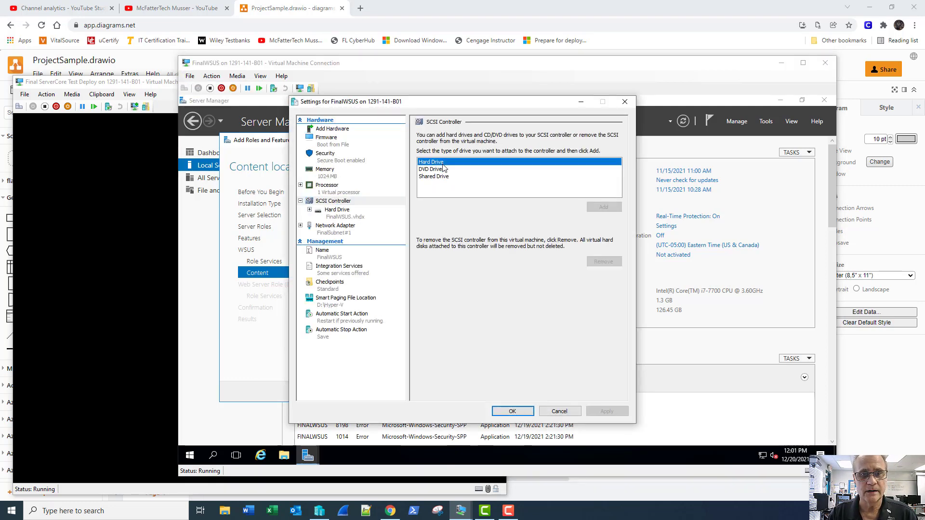
click(603, 206)
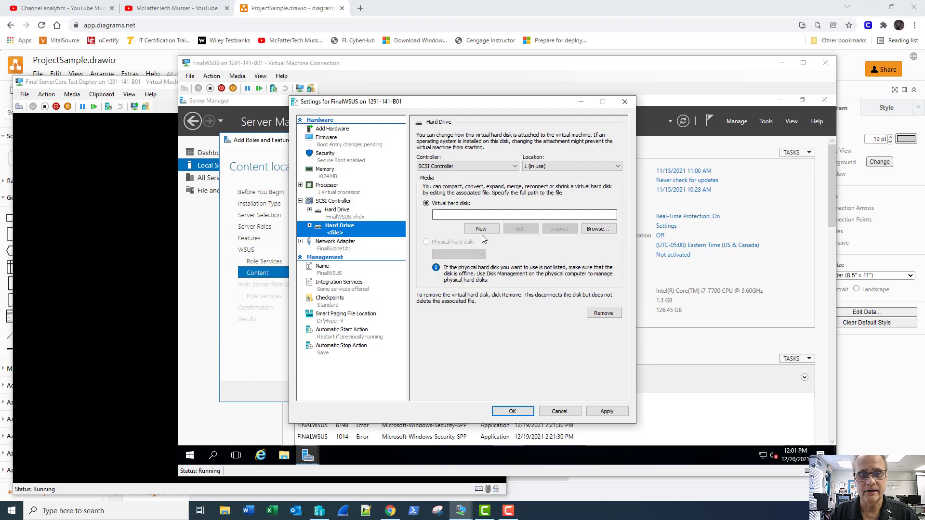
- Create a blank, dynamically expanding 127 GB virtual hard disk named FinalWSUS-UpdateStore for the added drive and save the machine settings
click(481, 230)
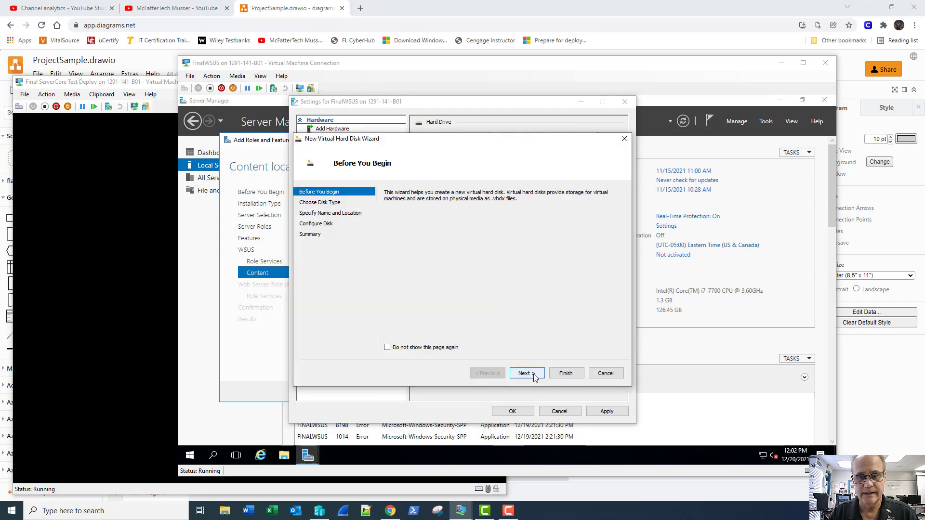
click(534, 376)
click(532, 376)
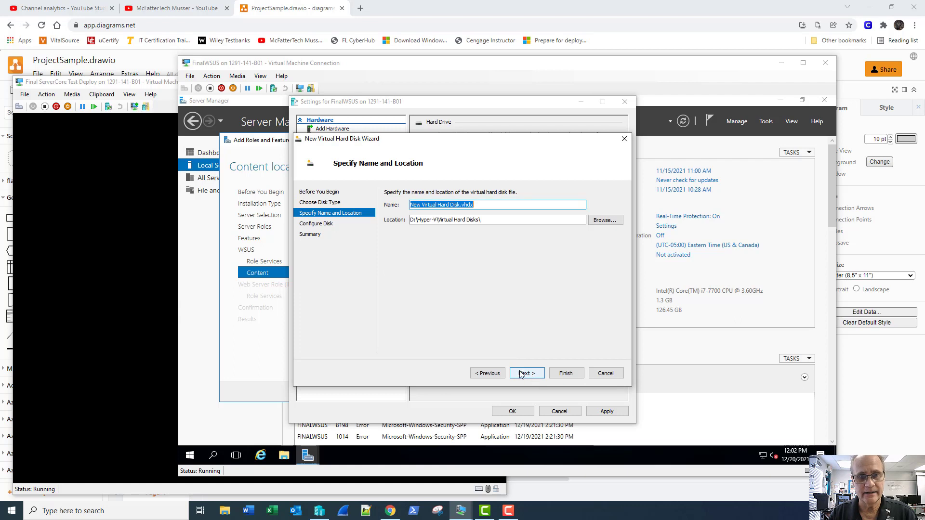
text(FinalWSUS-)
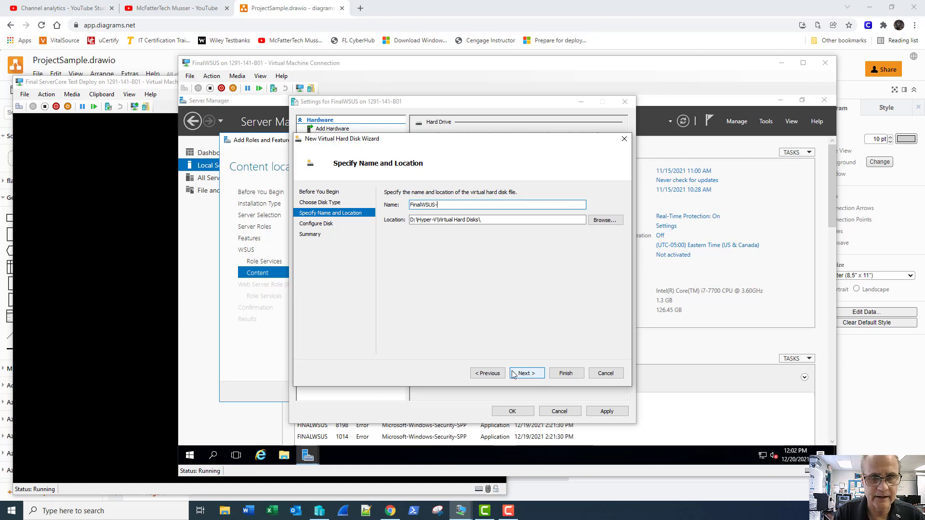
text(Upd)
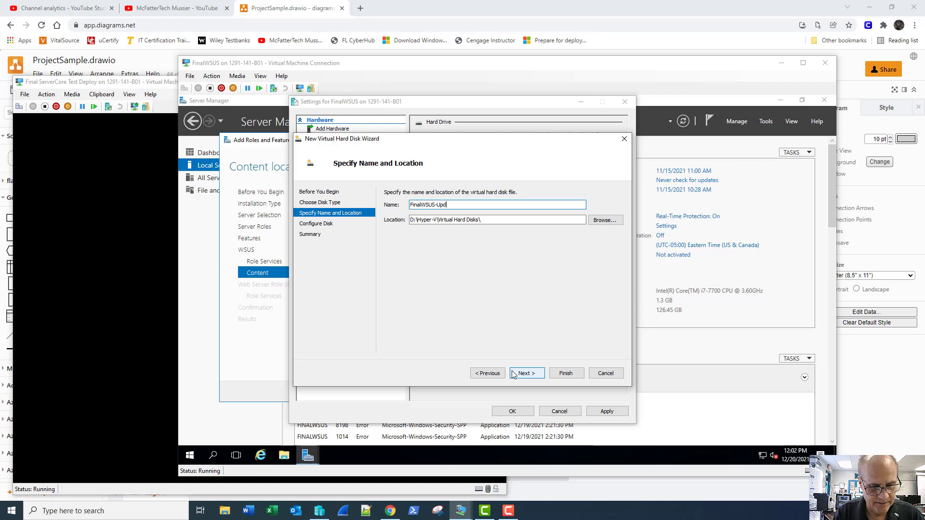
text(ateSto)
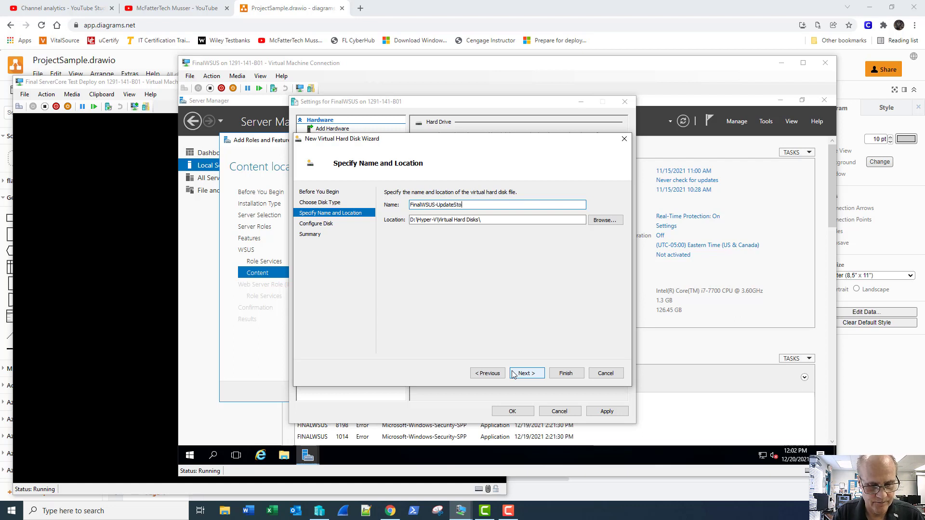
text(re)
click(514, 376)
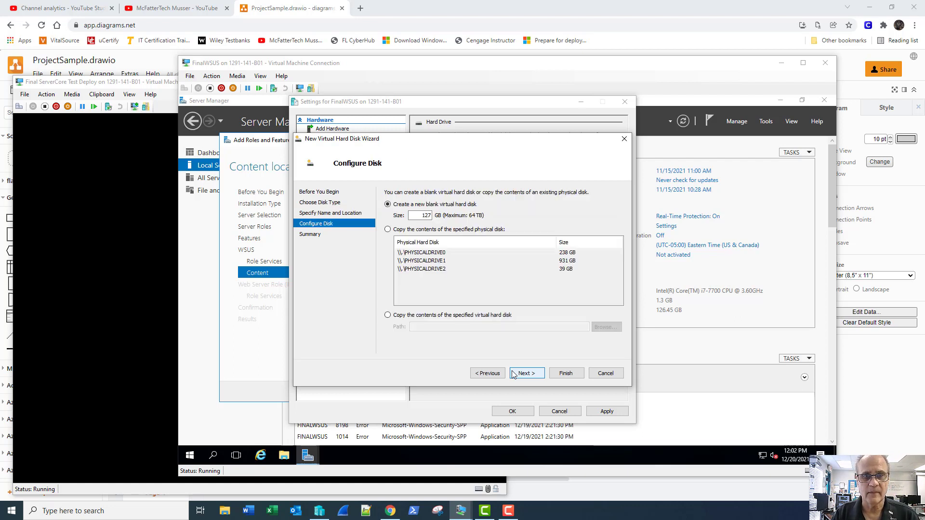
click(526, 374)
key(Return)
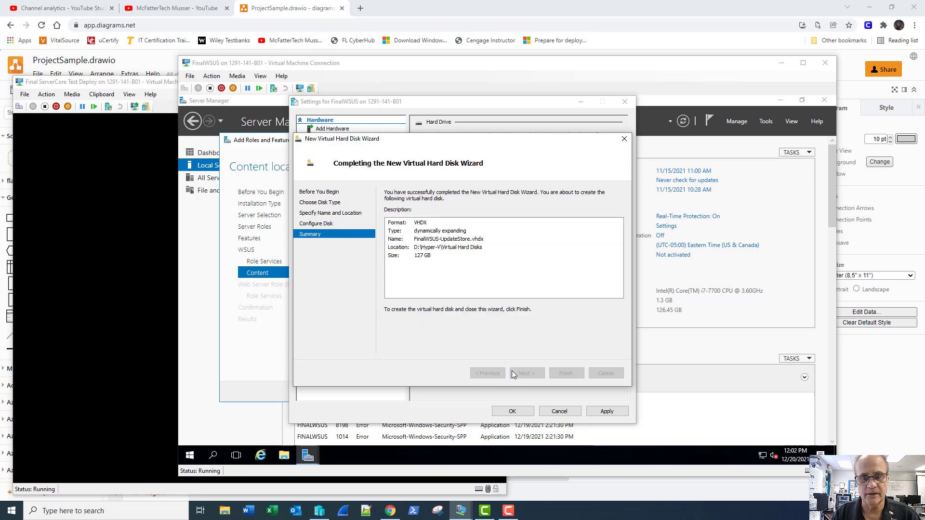
click(506, 411)
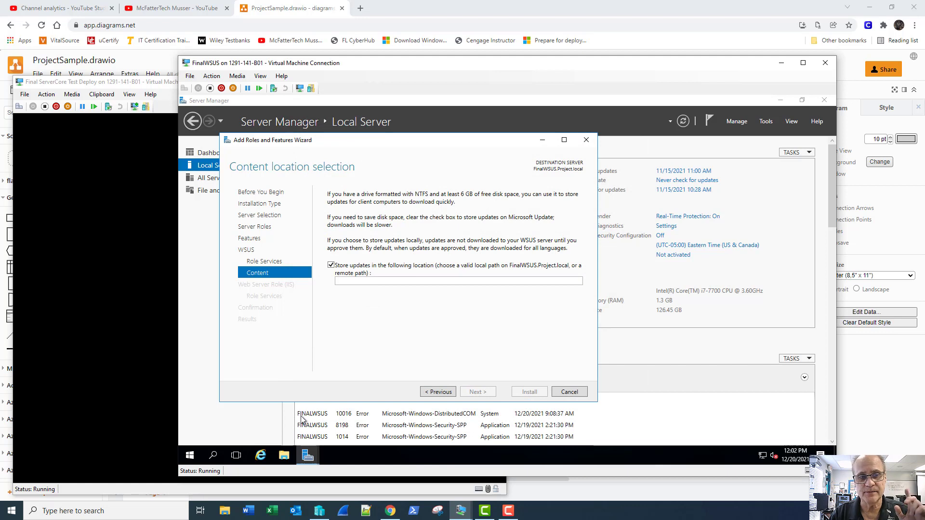
- Open Disk Management inside the FinalWSUS virtual machine and bring Disk 1 online
right_click(193, 457)
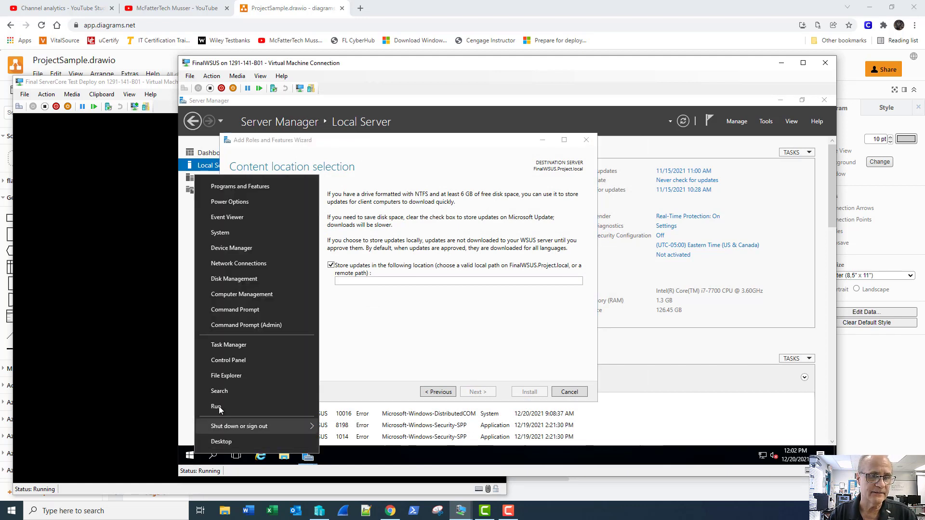
click(230, 279)
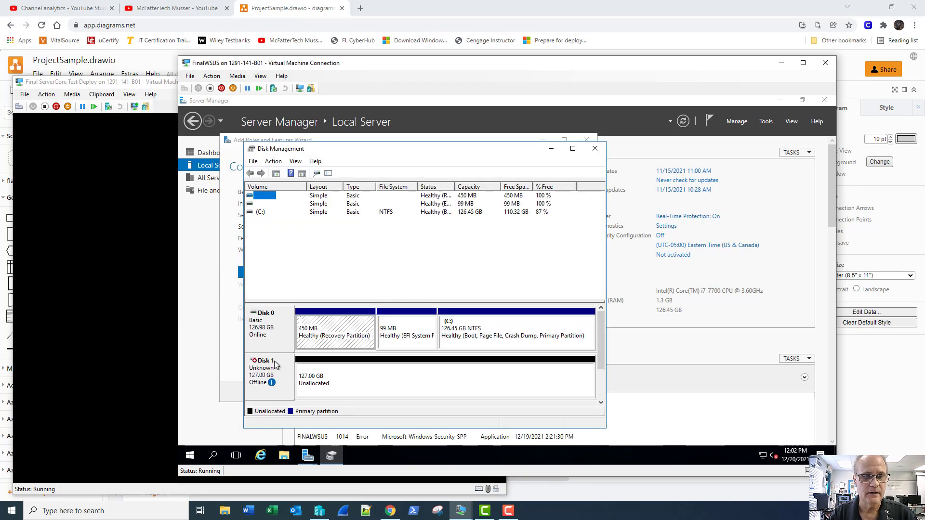
right_click(269, 368)
click(280, 374)
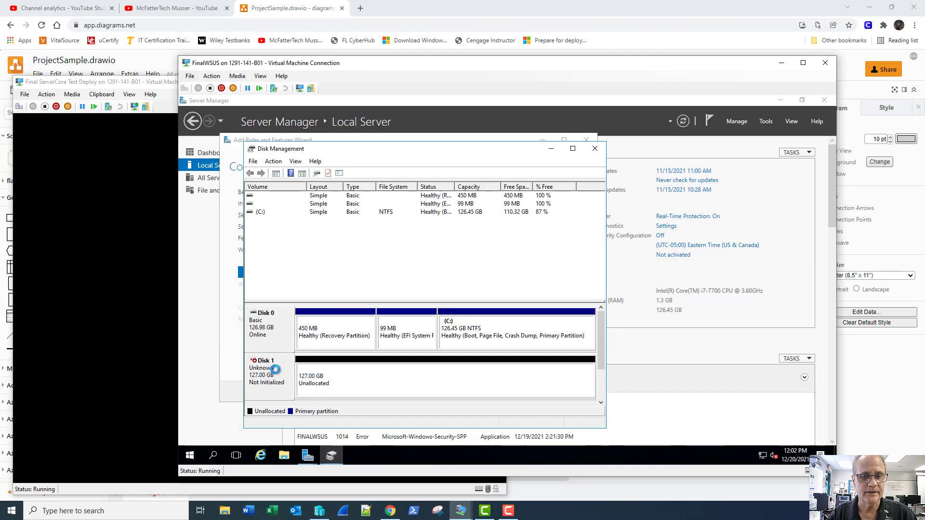
- Initialize Disk 1 with the GPT partition style
right_click(280, 374)
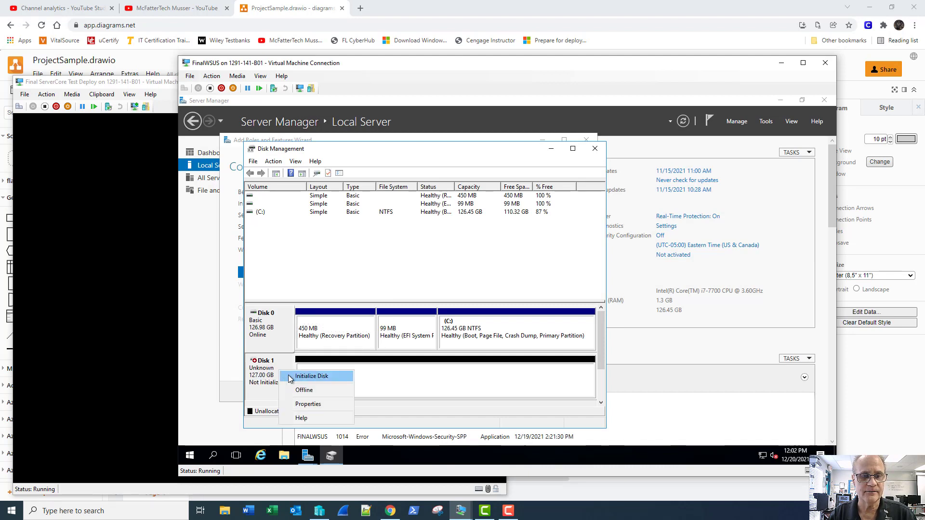
click(294, 377)
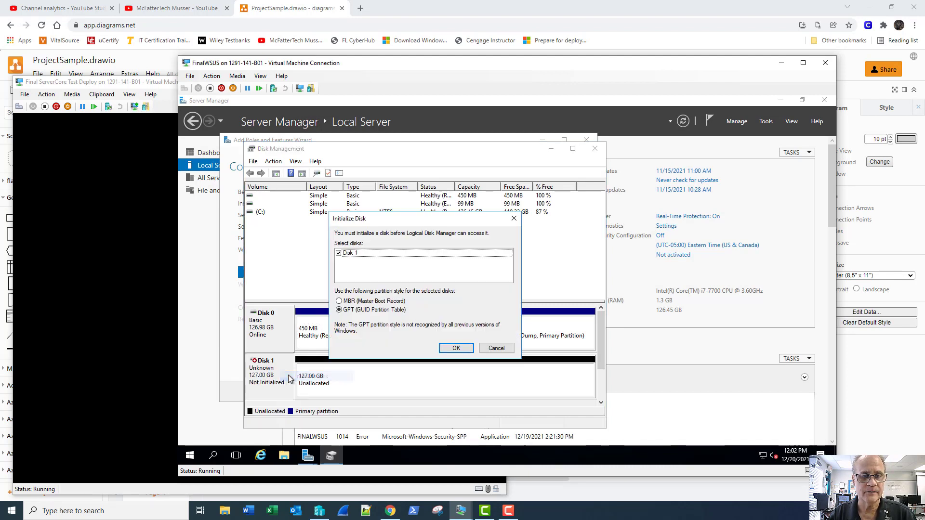
click(456, 348)
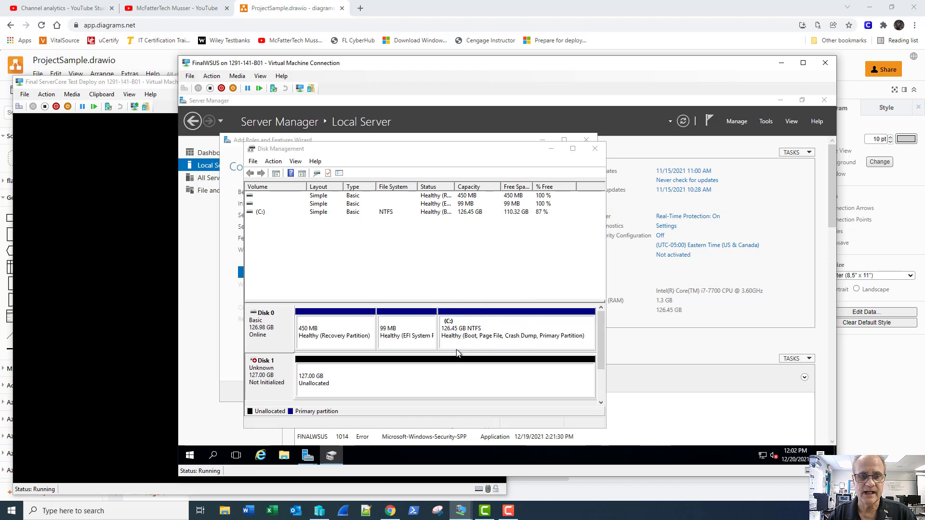
- Create an NTFS simple volume labelled UpdateStore on Disk 1 with default size and drive letter, and close Disk Management
right_click(399, 377)
click(427, 297)
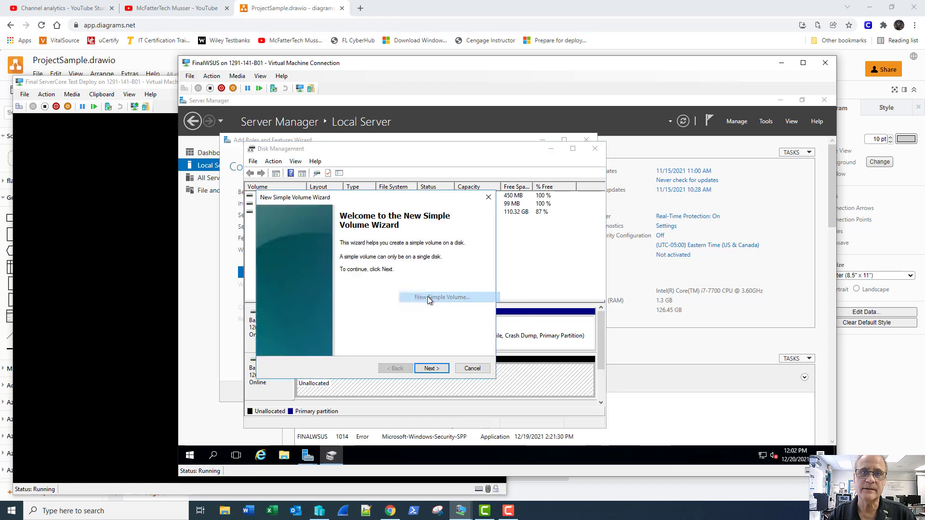
key(Return)
key(Return)
key(Return)
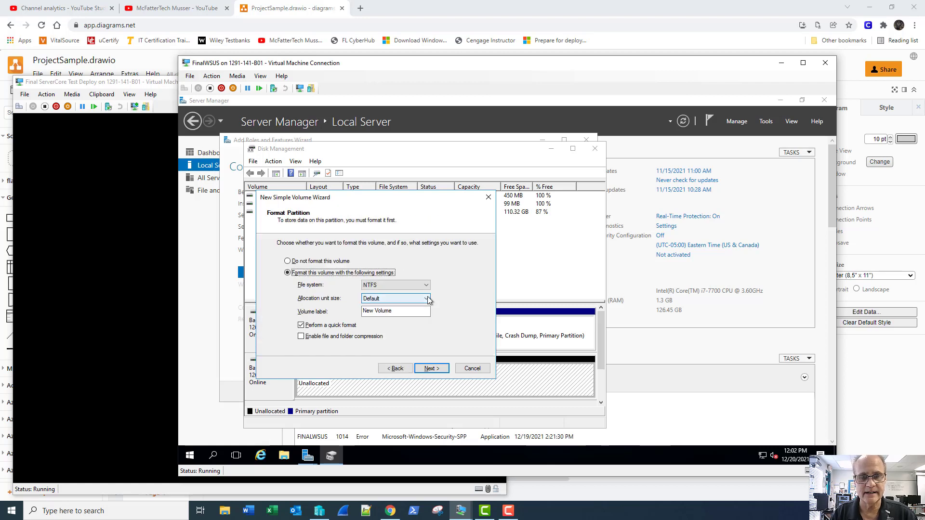
key(Tab)
key(Tab)
key(Tab)
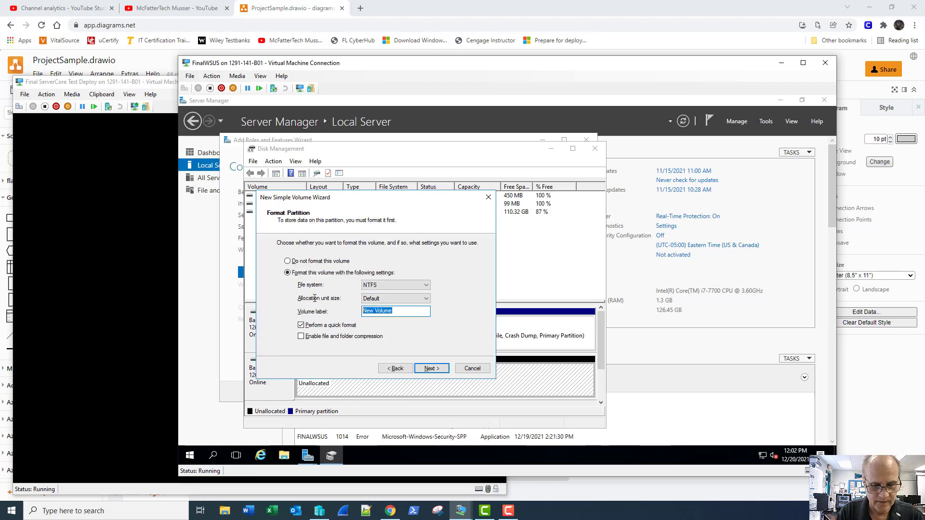
text(Upd)
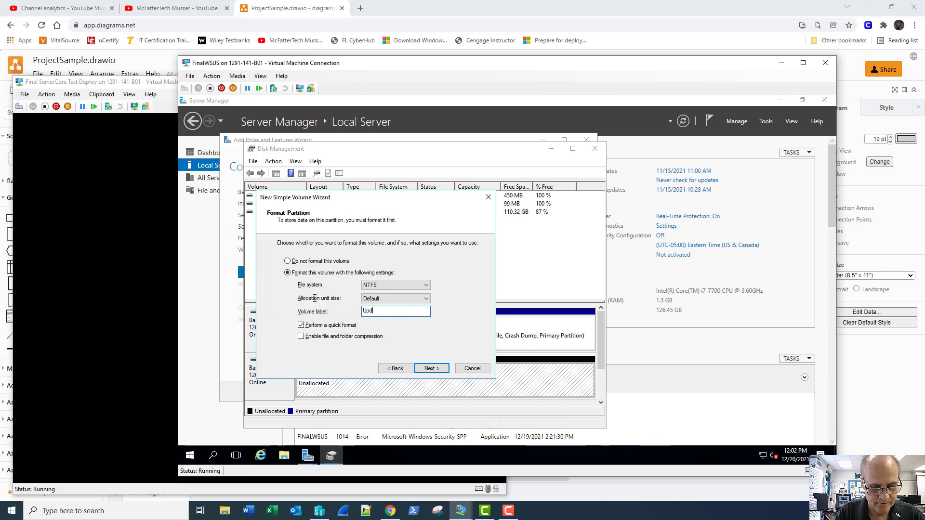
text(ateStore)
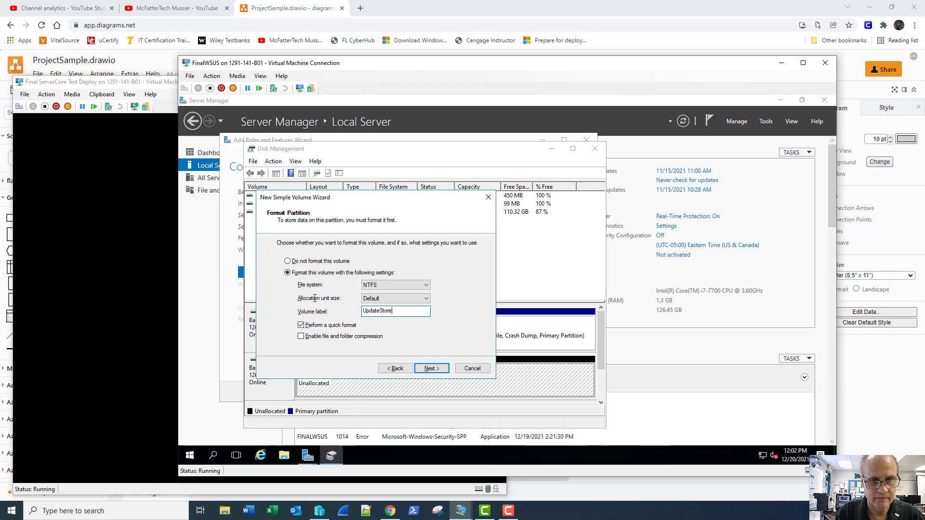
key(Return)
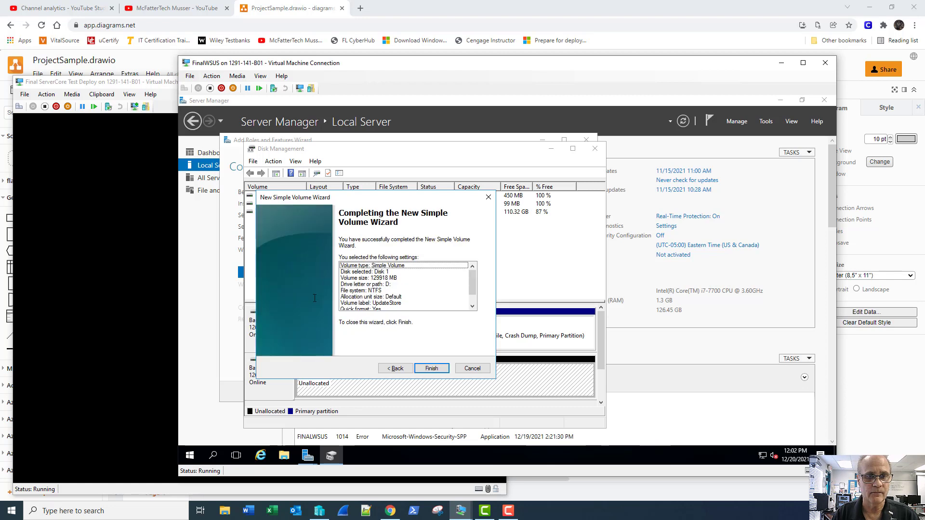
key(Return)
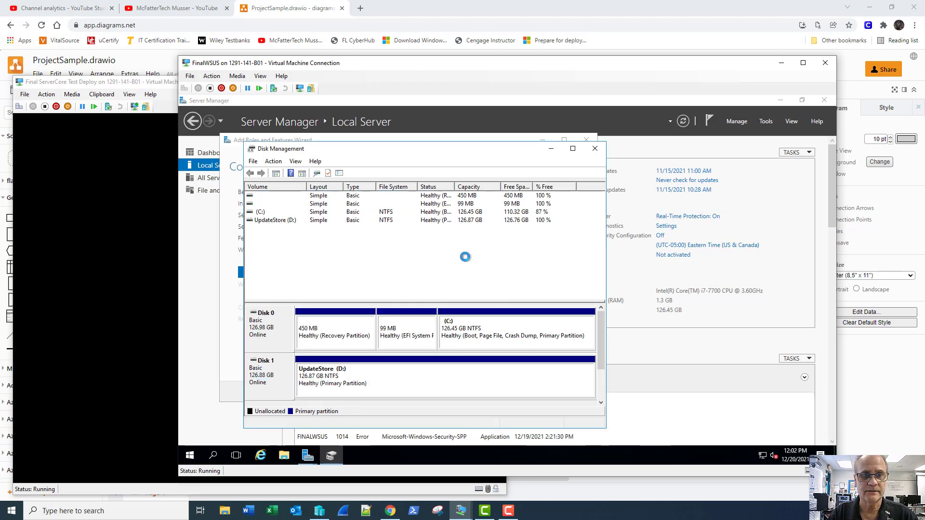
click(594, 151)
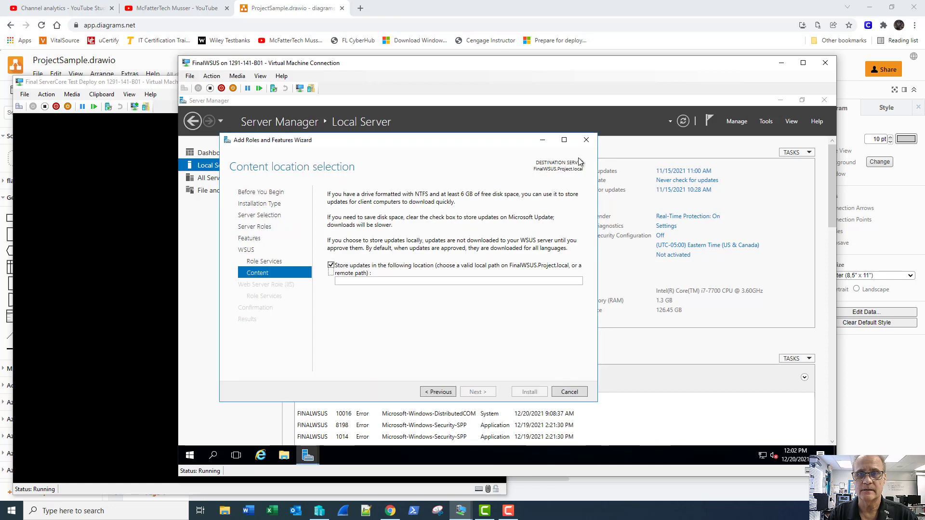
- Set the WSUS update storage location to D:\Updates in the Add Roles and Features Wizard
click(396, 281)
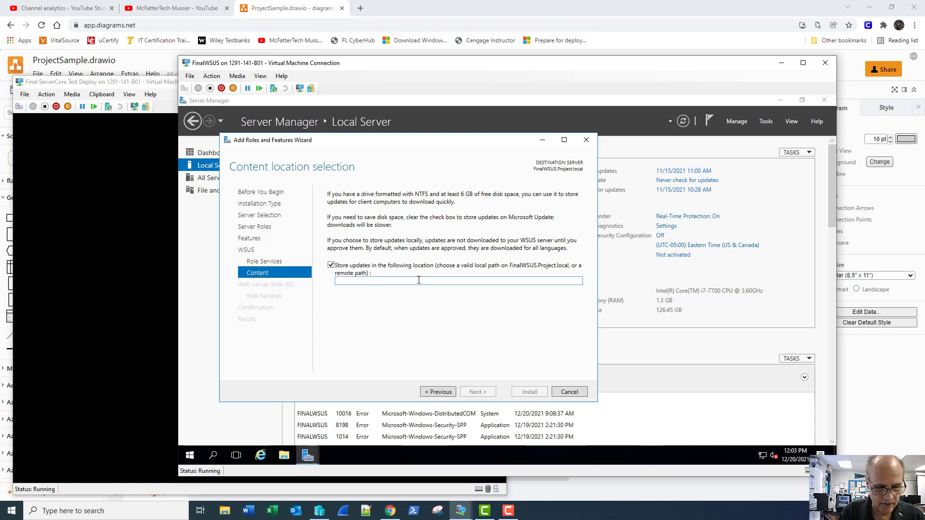
text(D)
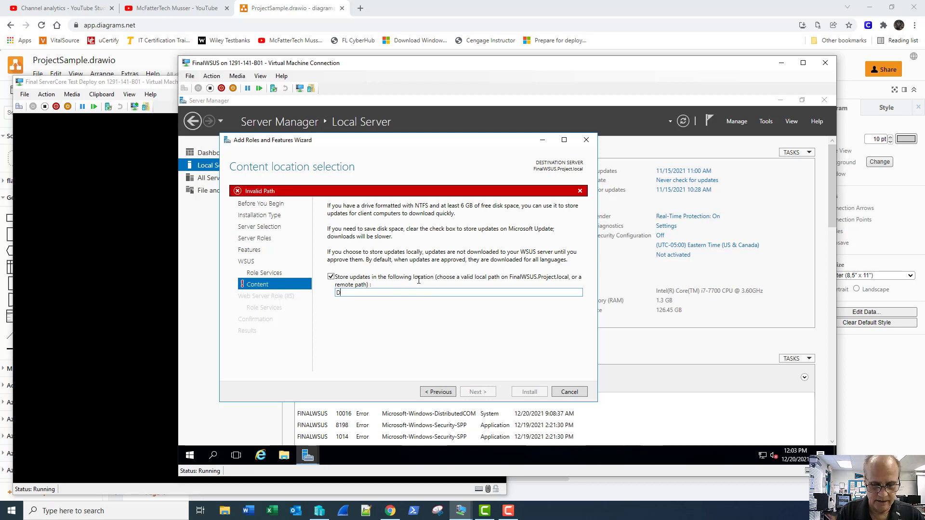
text(:)
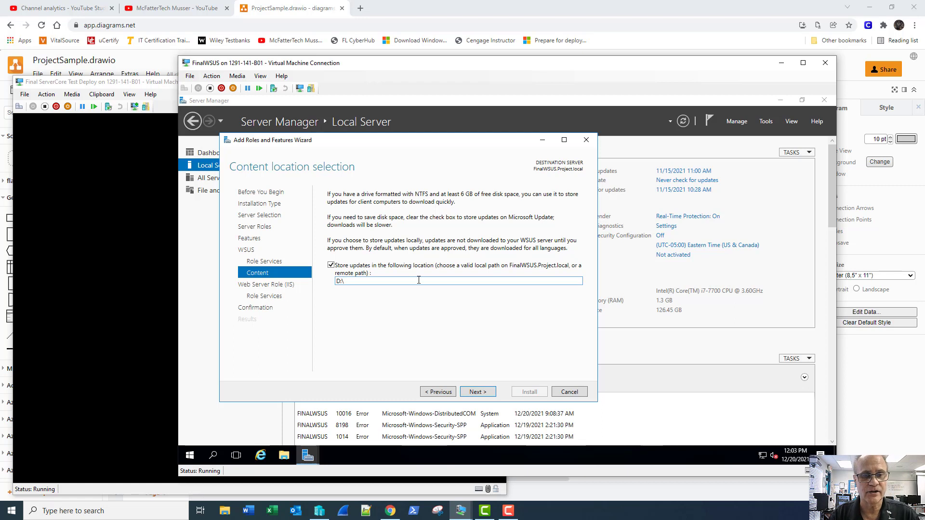
text(\Updates)
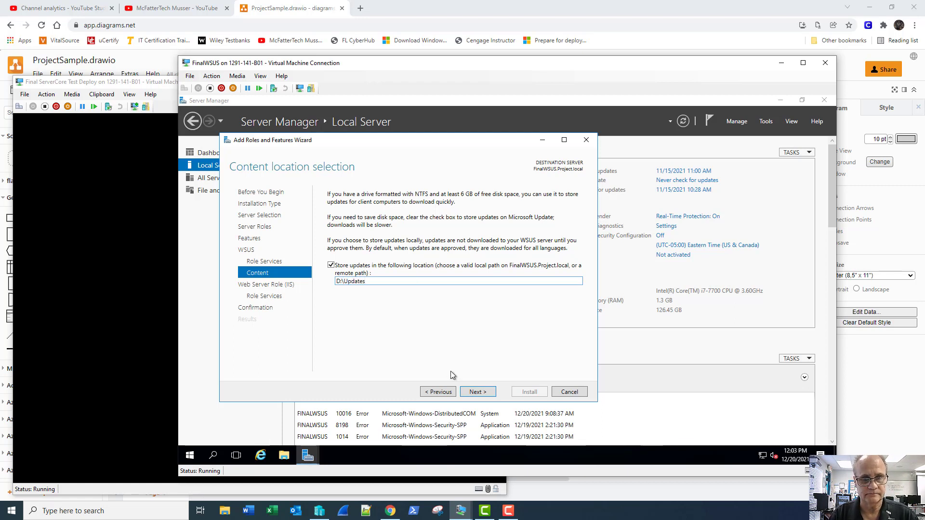
- Install WSUS with the default Web Server (IIS) role services, and run the WSUS post-installation tasks before closing the wizard
click(477, 392)
click(477, 391)
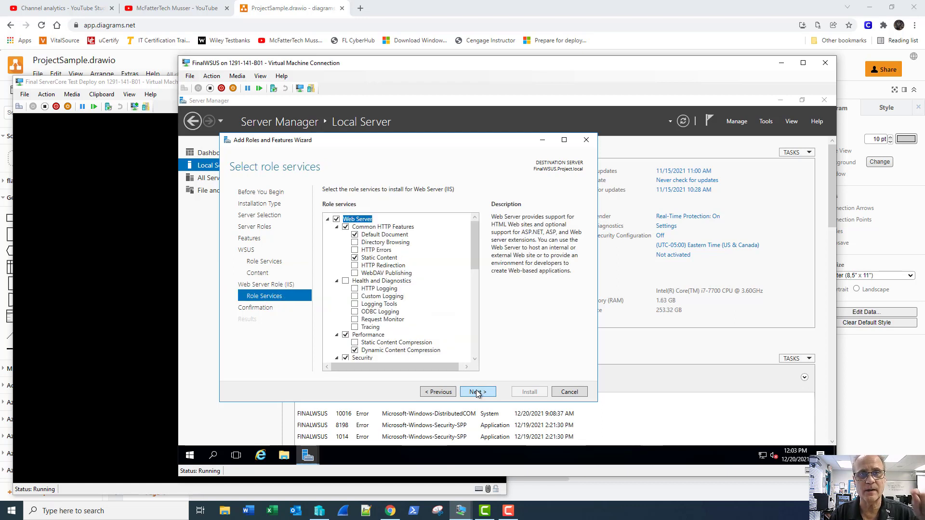
click(477, 392)
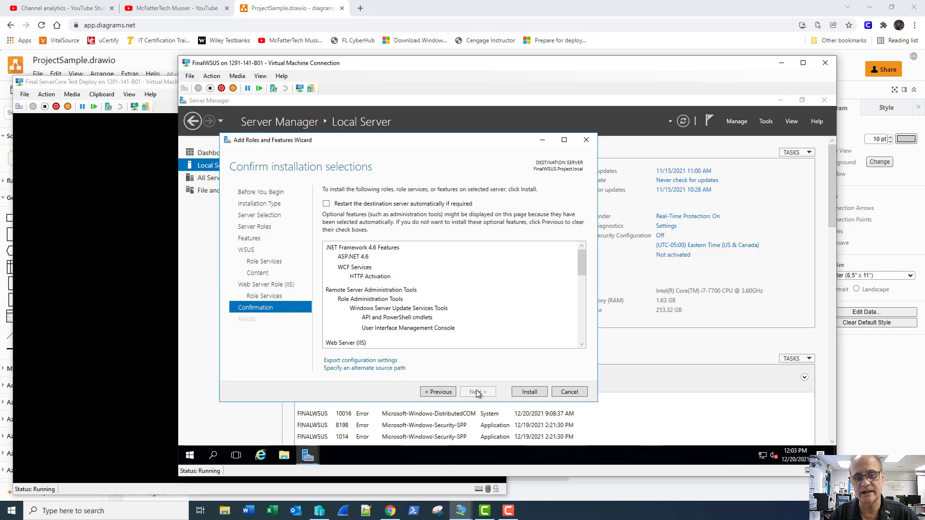
click(519, 394)
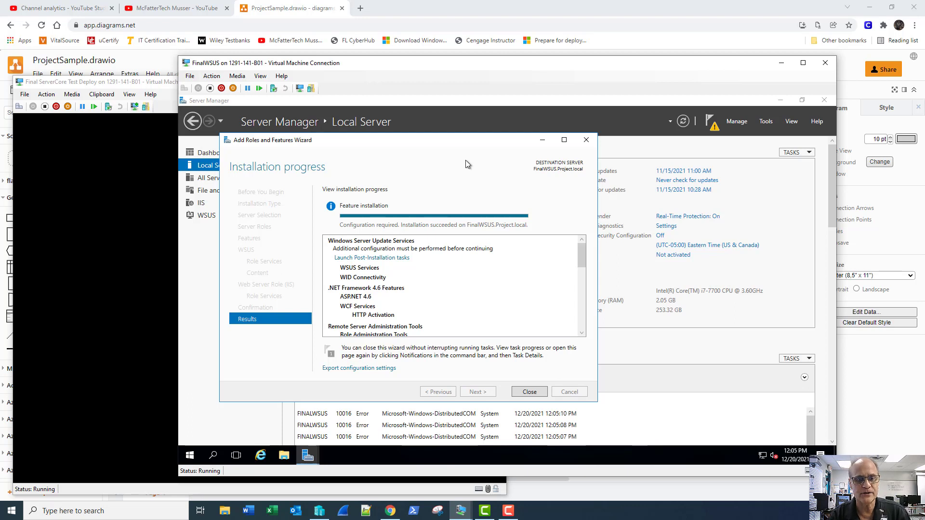
click(392, 260)
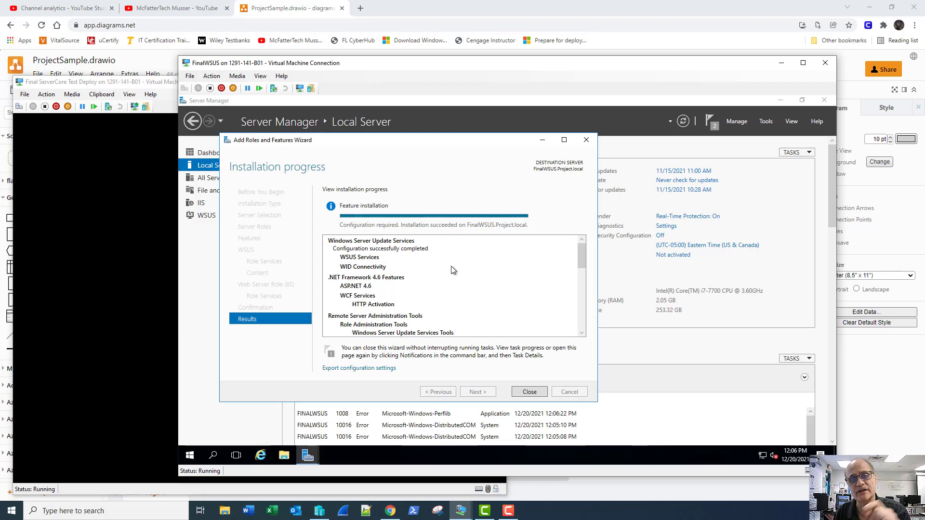
click(529, 392)
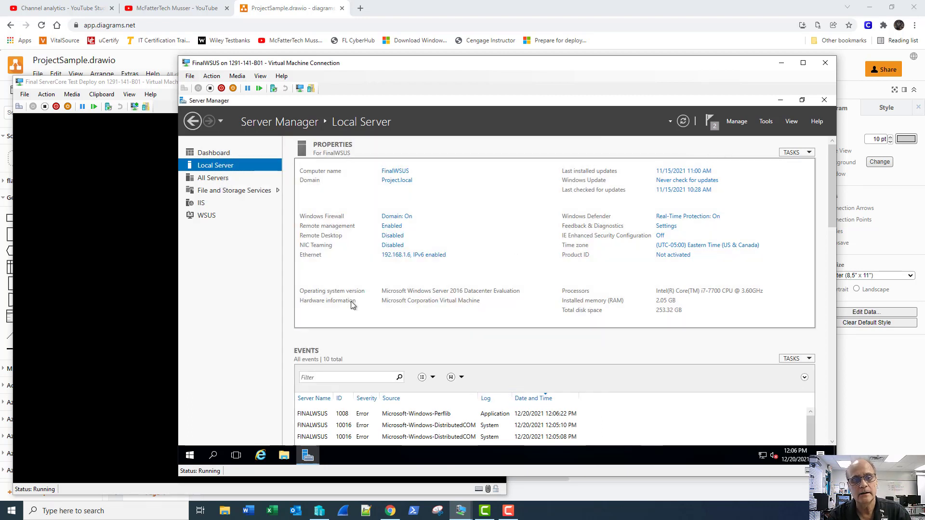
- Ping 8.8.8.8 from a Command Prompt on the virtual machine to test its internet connectivity
right_click(189, 455)
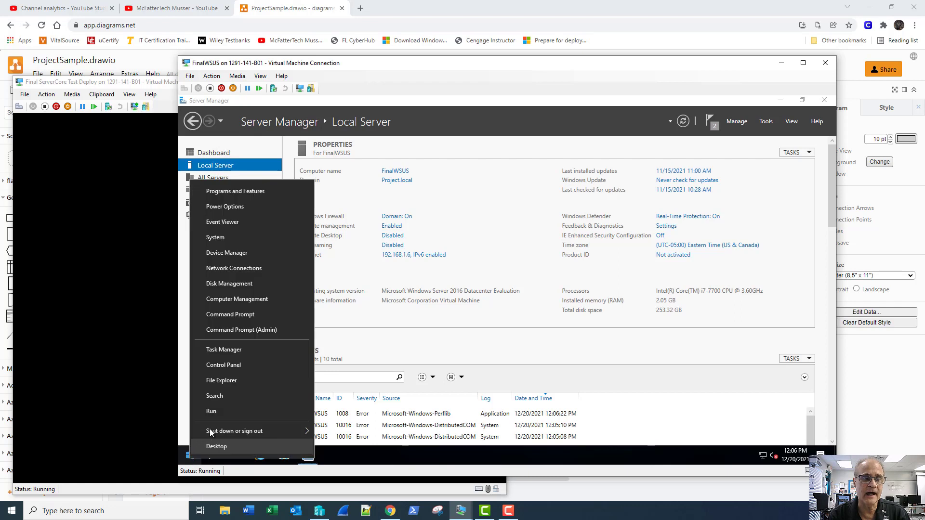
click(259, 316)
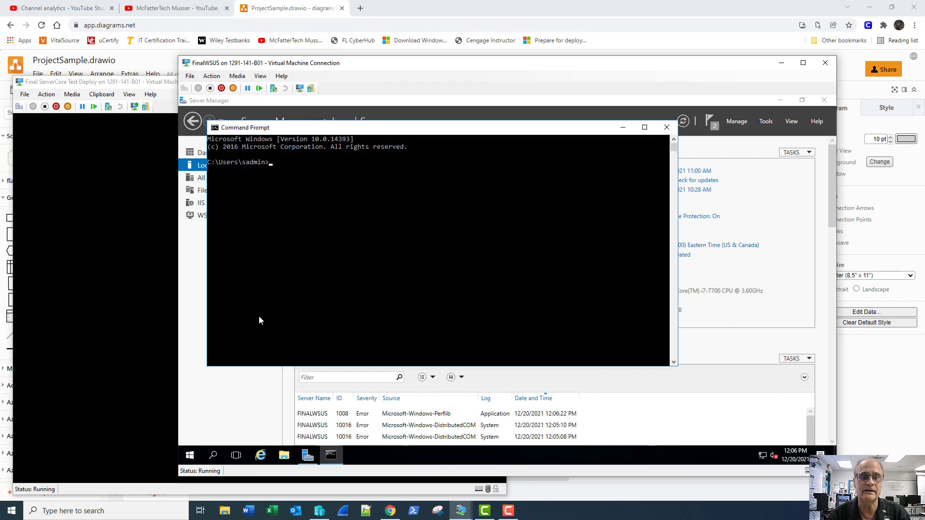
text(ping )
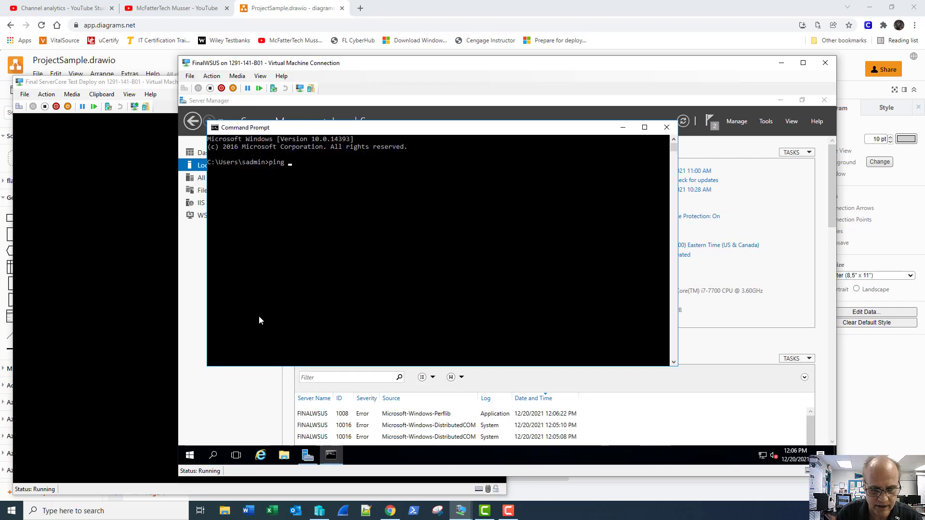
text(8.8.8.8)
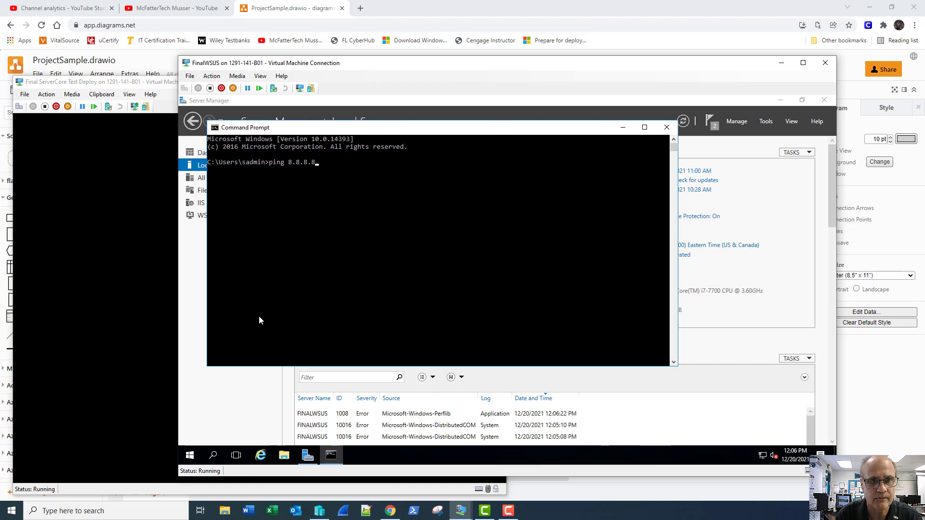
key(Return)
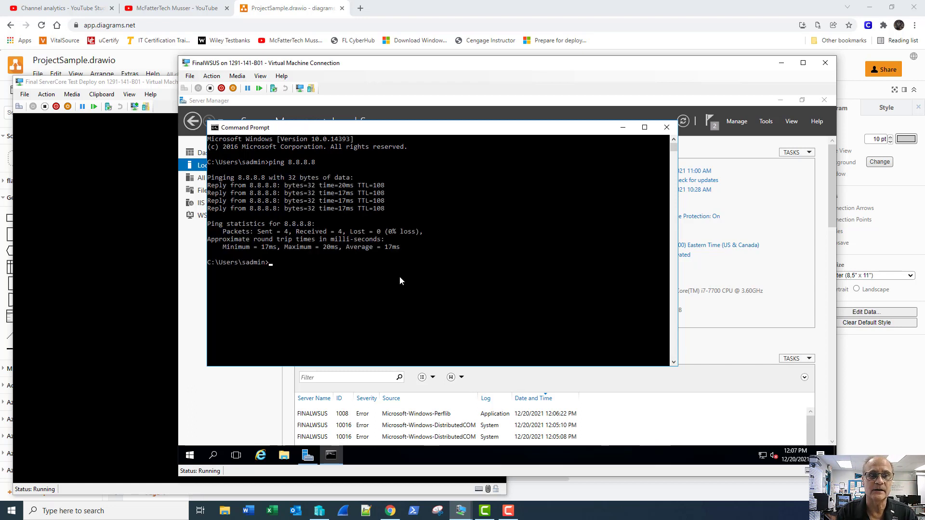
- Ping 8.8.8.8 with the -a option to check name resolution, and exit the Command Prompt
key(Up)
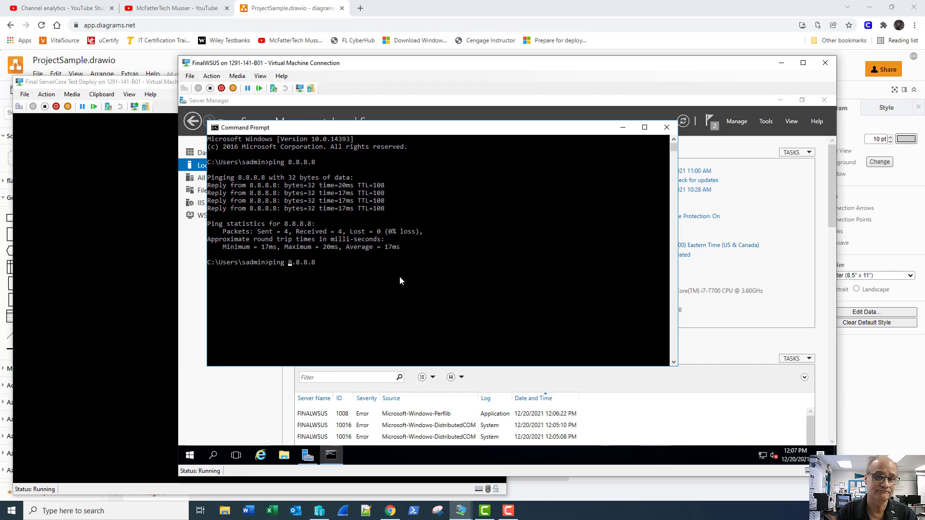
text(-a)
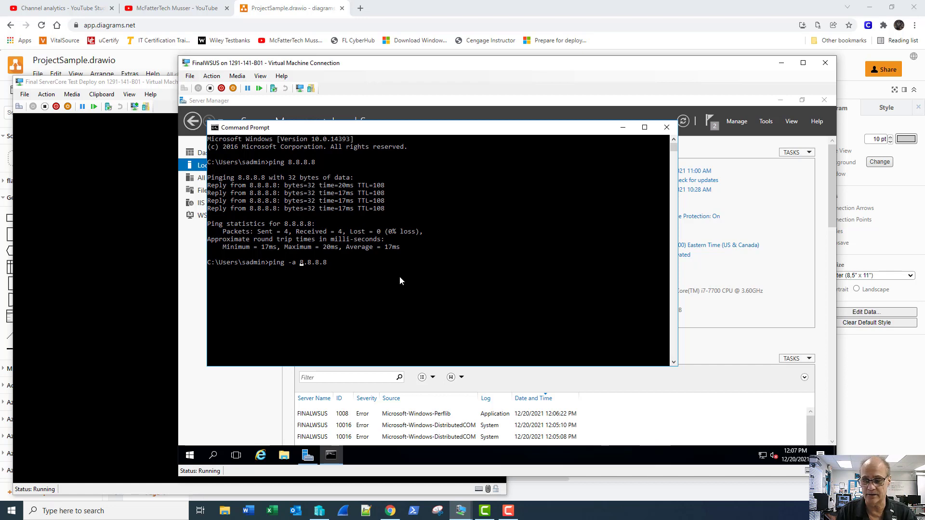
key(Return)
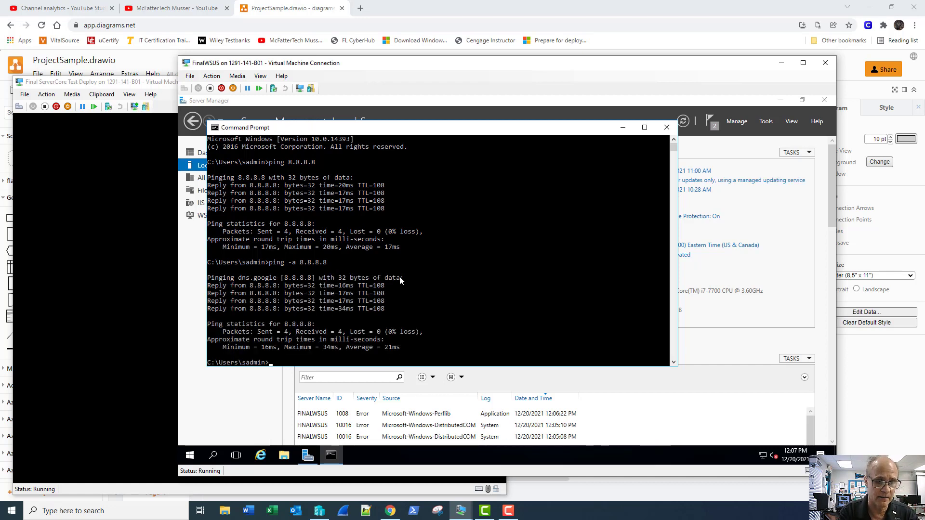
text(exit)
key(Return)
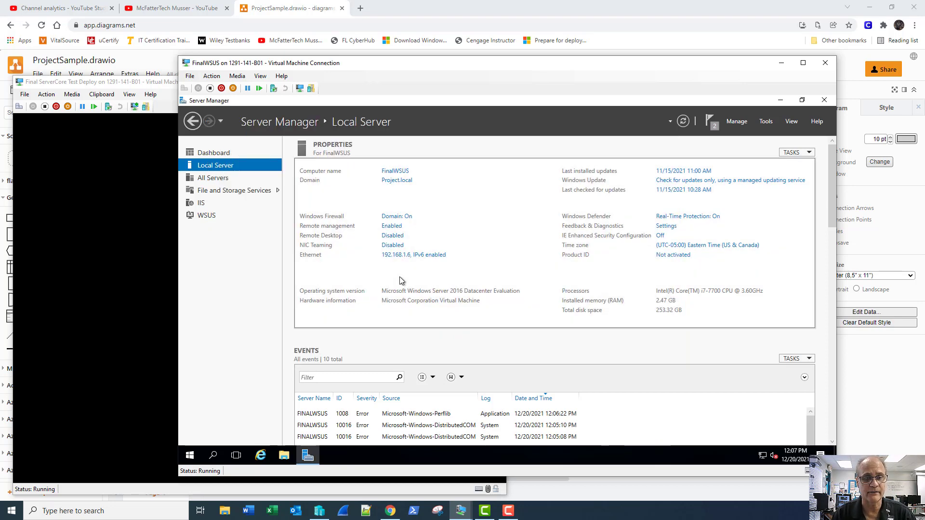
- Start the Windows Server Update Services Configuration Wizard and continue without joining the Microsoft Update Improvement Program
click(766, 122)
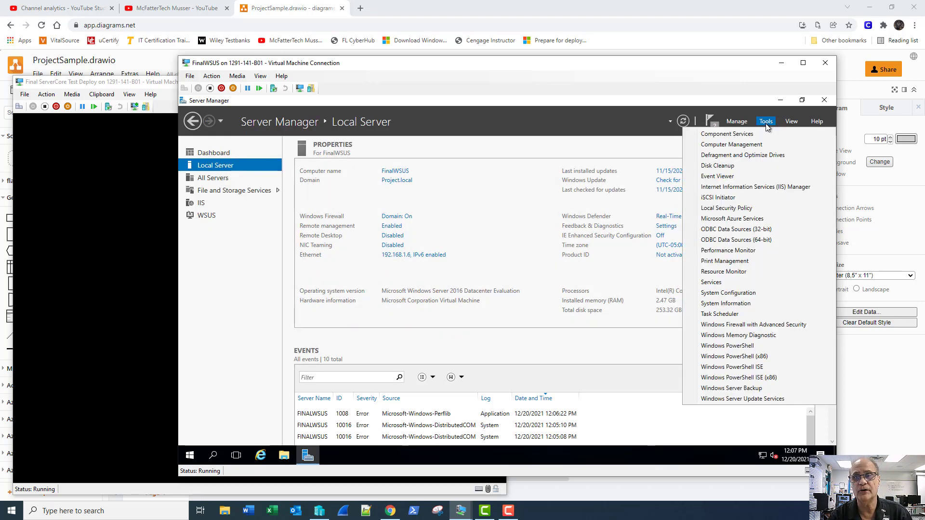
click(760, 399)
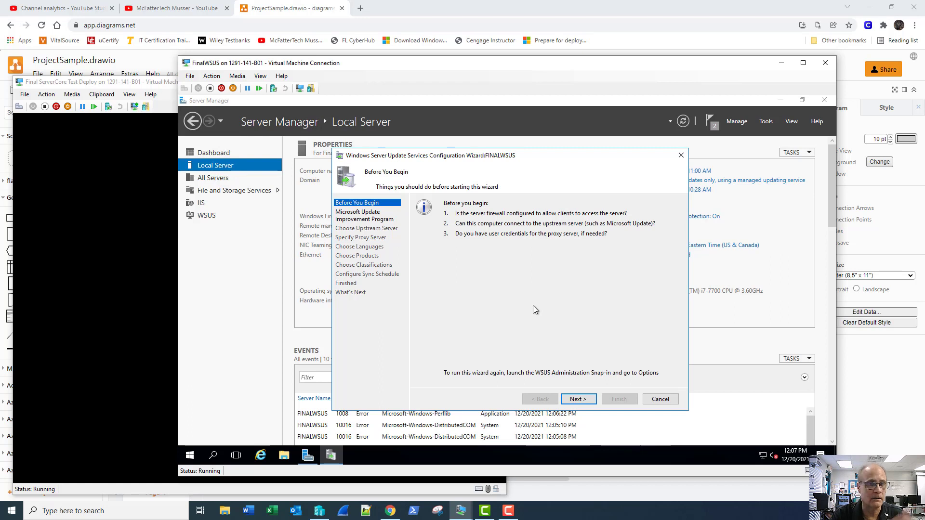
click(579, 399)
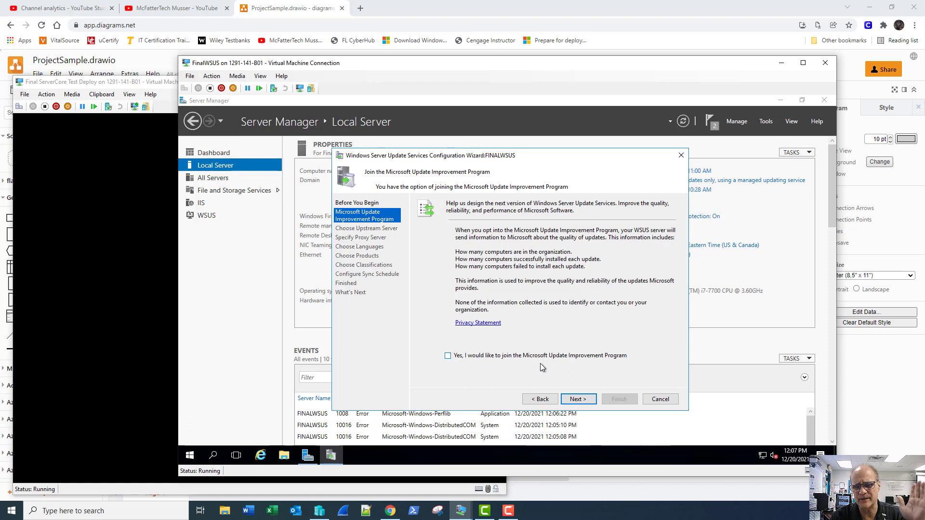
click(578, 399)
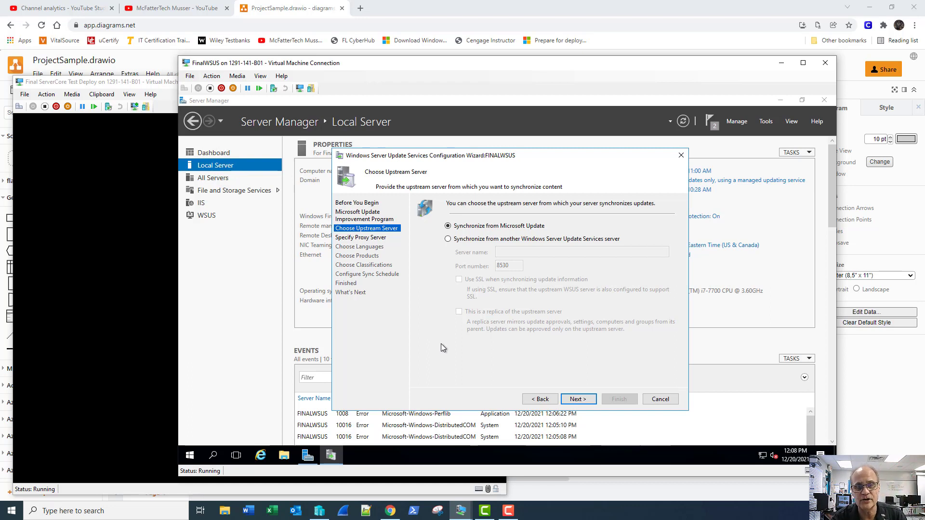
- Keep synchronization from Microsoft Update without a proxy server, download the upstream update information, and continue to the language selection
click(582, 400)
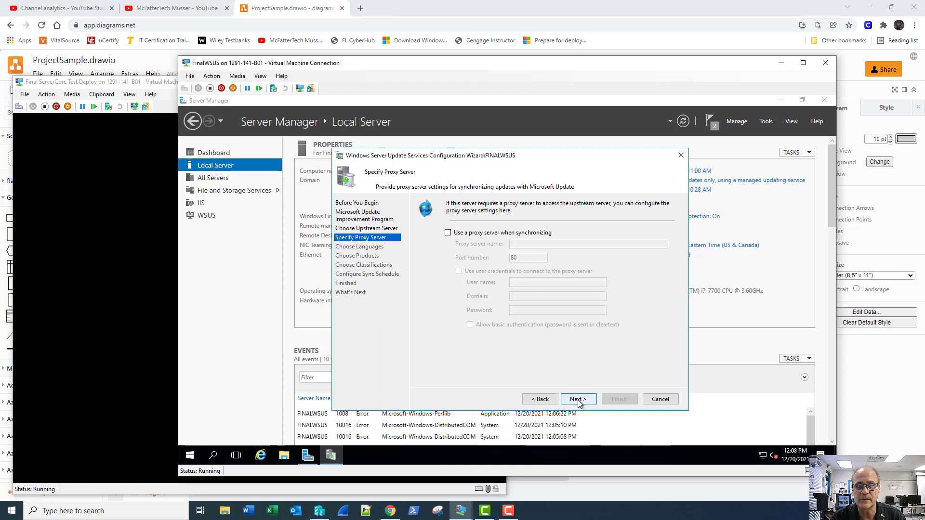
click(578, 401)
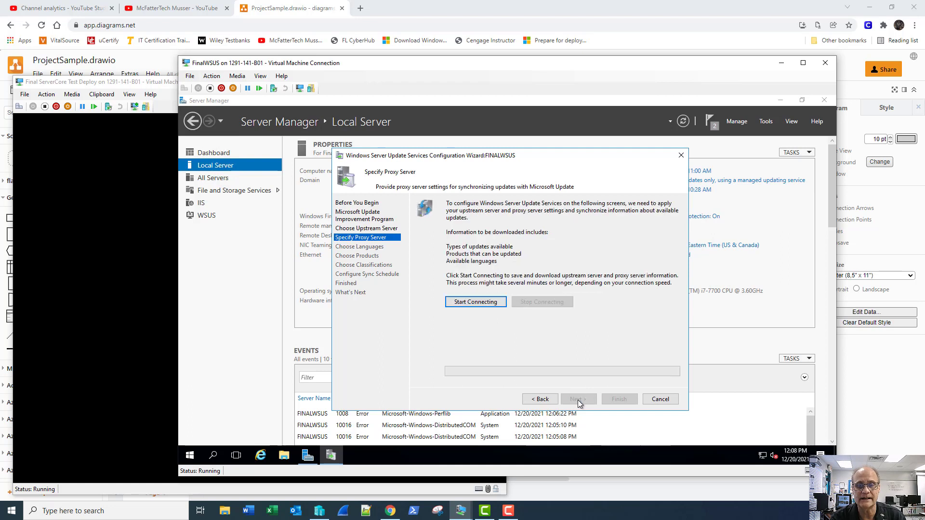
click(477, 306)
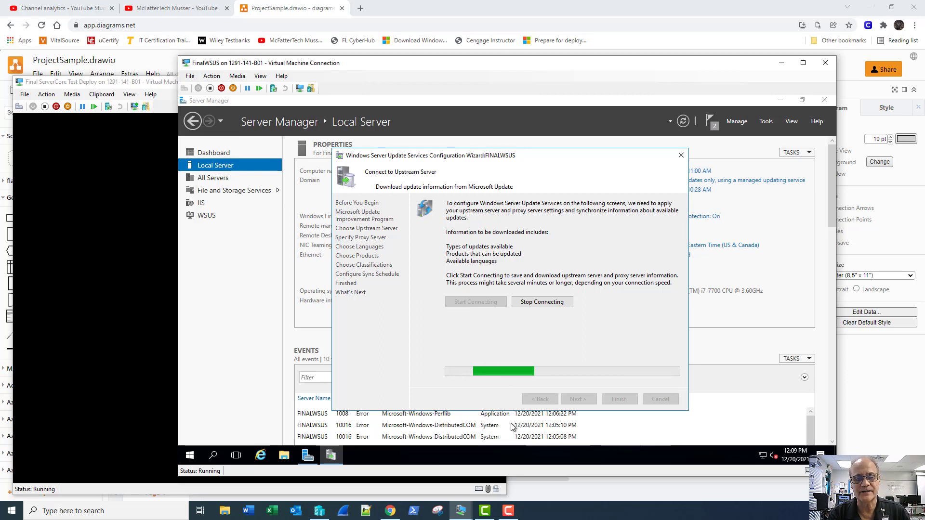
click(509, 511)
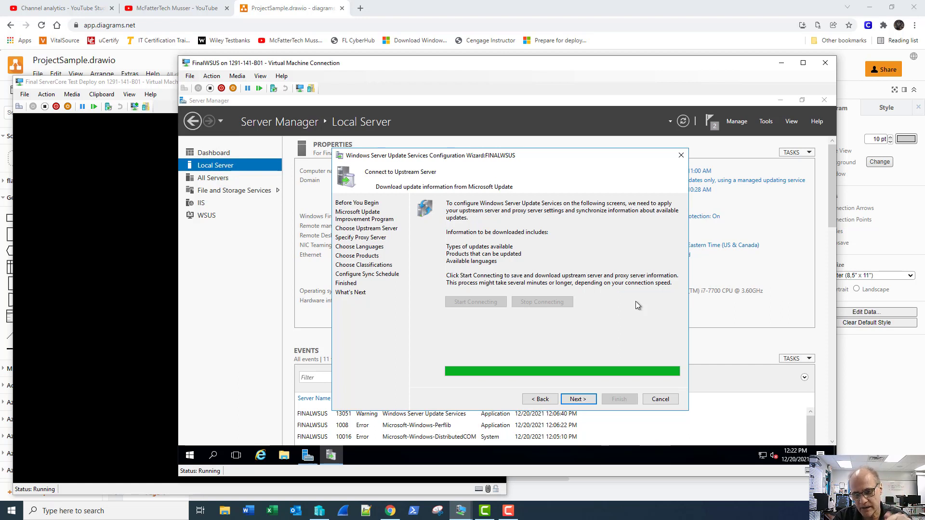
click(584, 399)
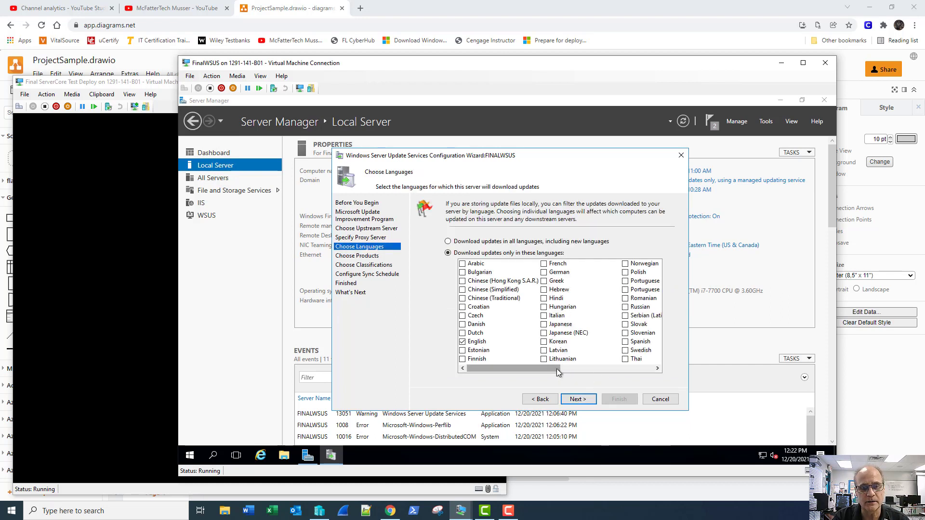
- Keep English as the only update language, and clear the entire Windows category in the product selection
mouse_move(539, 369)
mouse_down()
mouse_move(550, 369)
mouse_move(534, 369)
mouse_up()
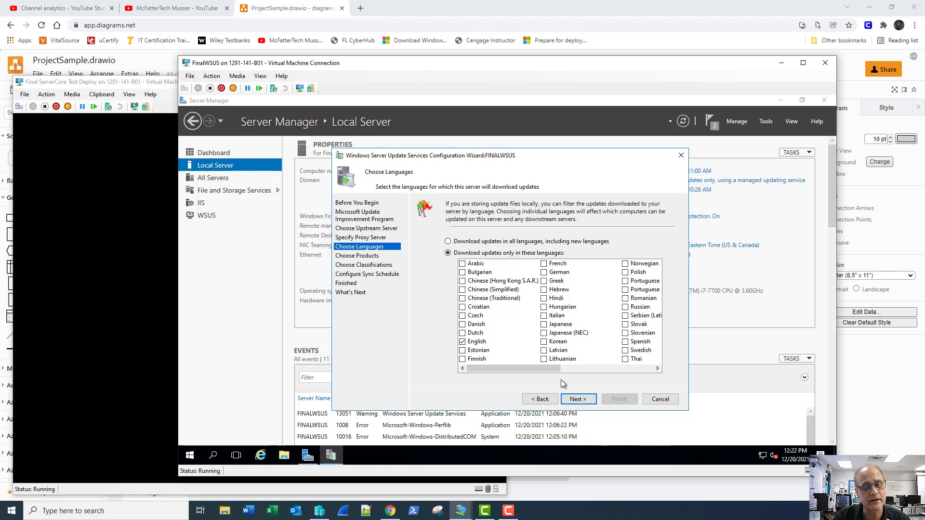
click(577, 400)
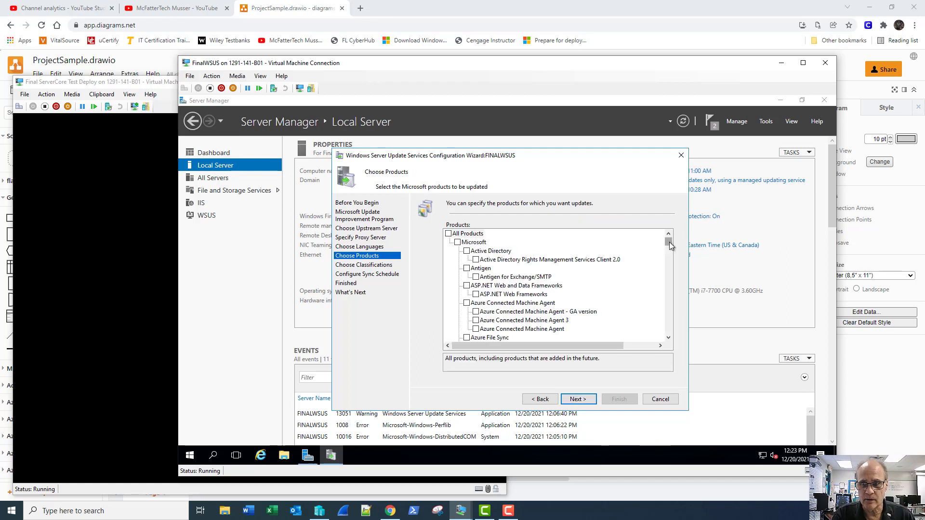
drag(669, 244, 665, 308)
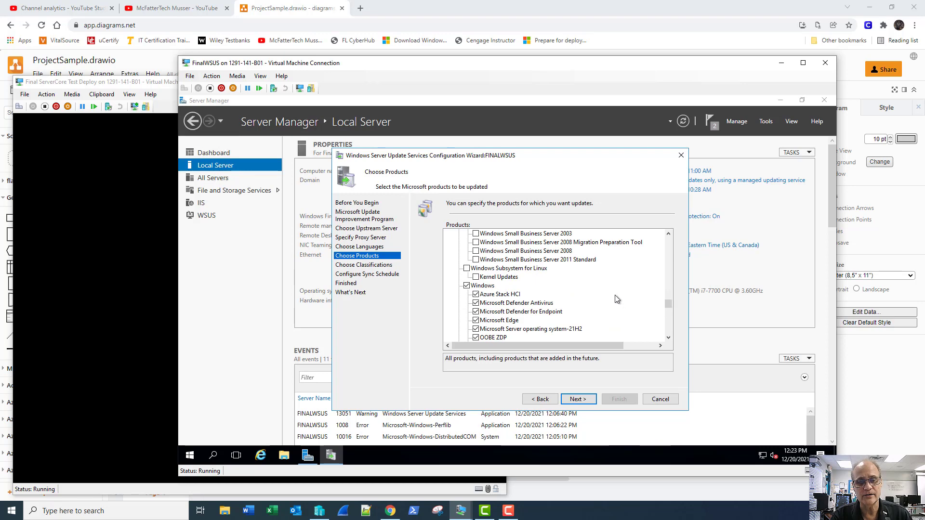
scroll(615, 299, down, 8)
scroll(615, 296, up, 6)
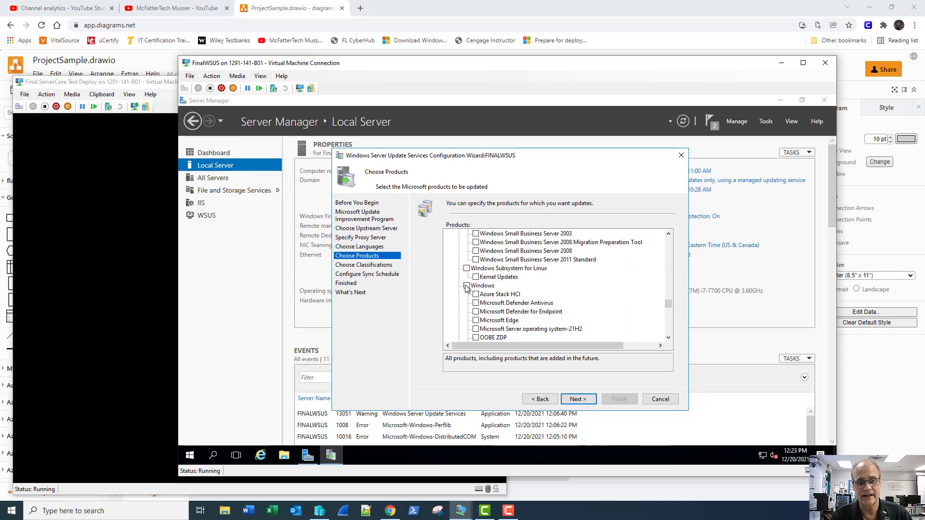
click(466, 286)
- Select Windows Server 2016 as a product to update and continue to the update classifications
scroll(533, 302, down, 6)
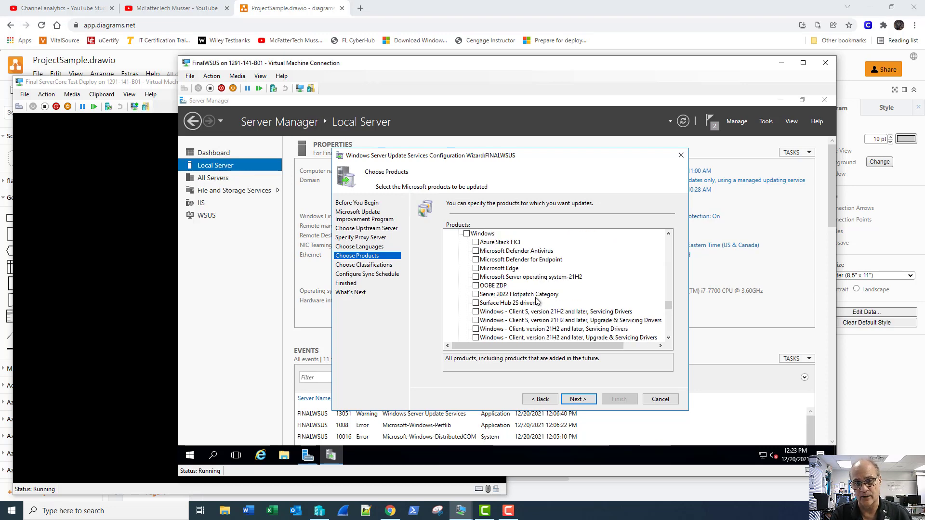
scroll(537, 300, down, 8)
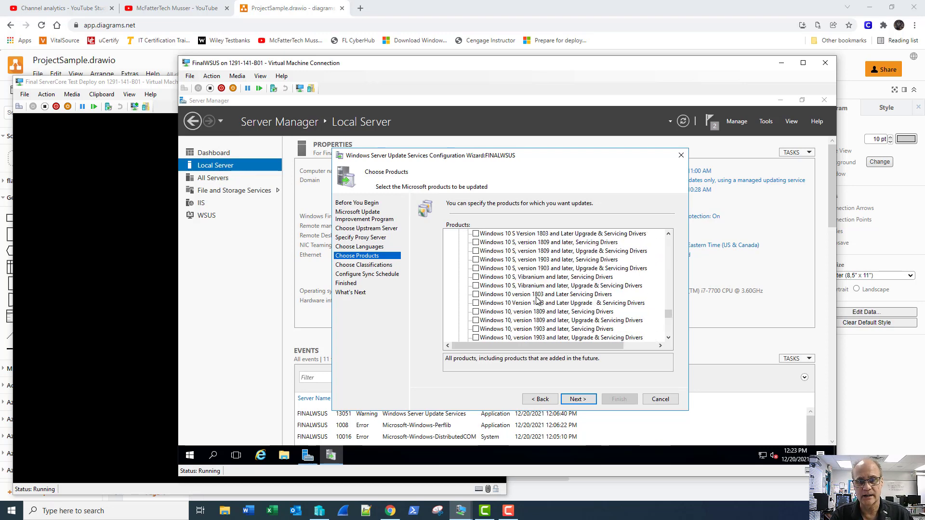
scroll(537, 298, down, 8)
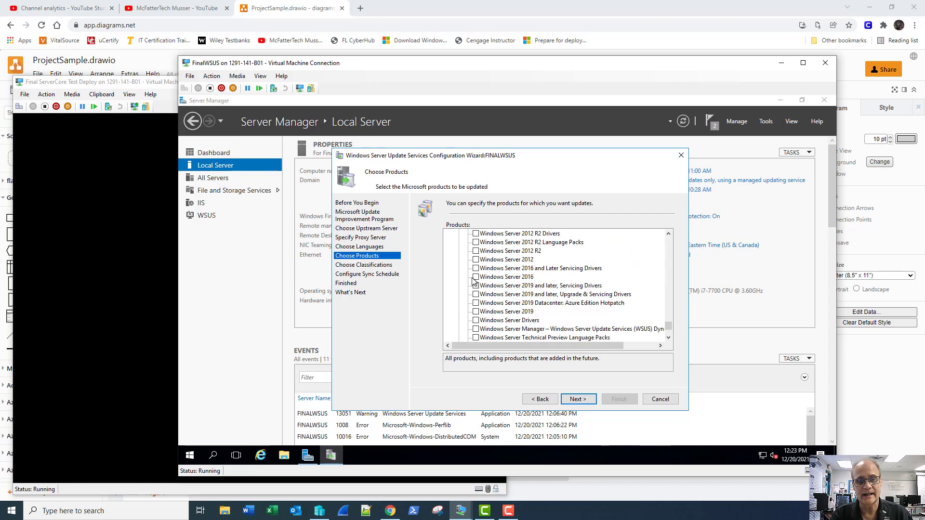
click(476, 277)
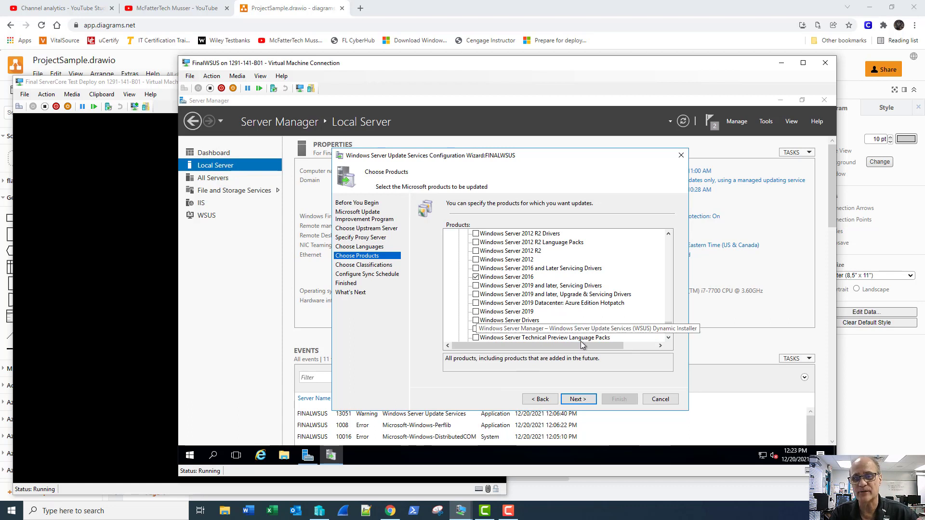
click(587, 401)
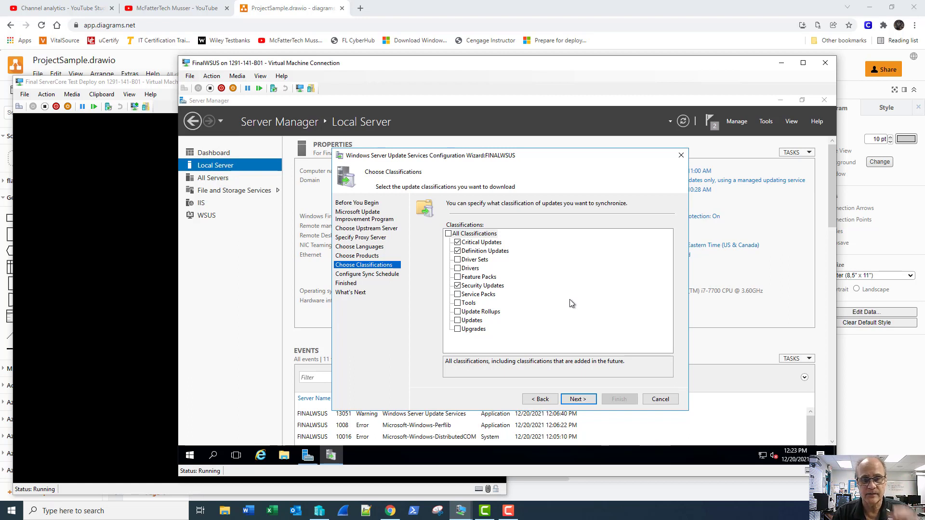
- Keep the Critical, Definition and Security Updates classifications, and schedule automatic synchronization 4 times per day starting at 3:04:10 AM
click(582, 398)
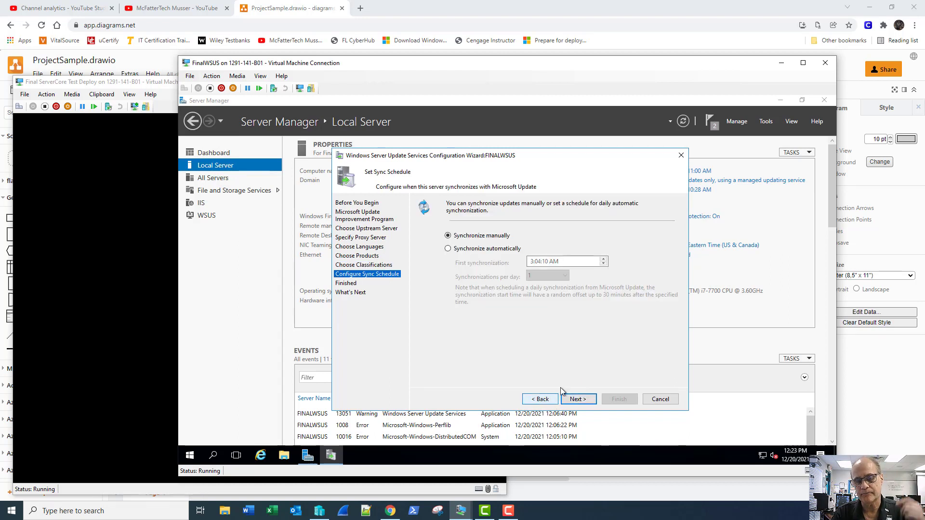
click(467, 251)
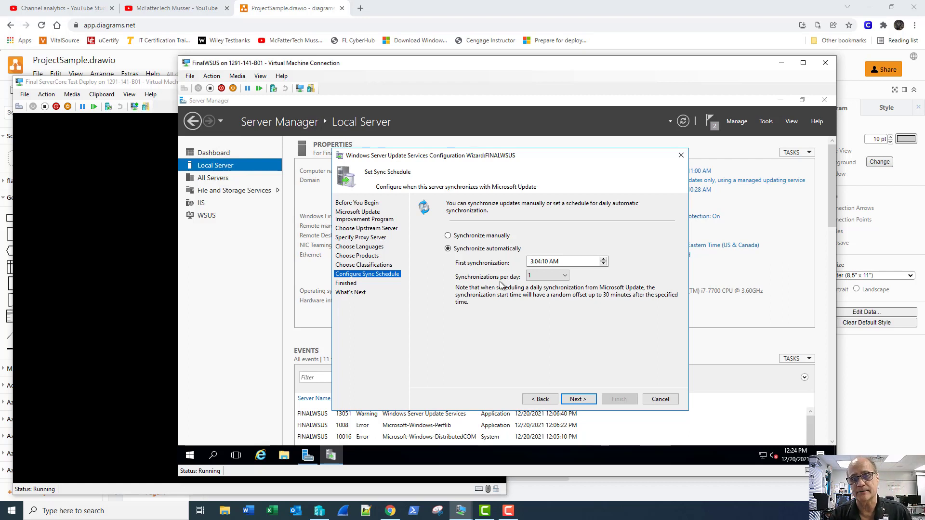
click(561, 278)
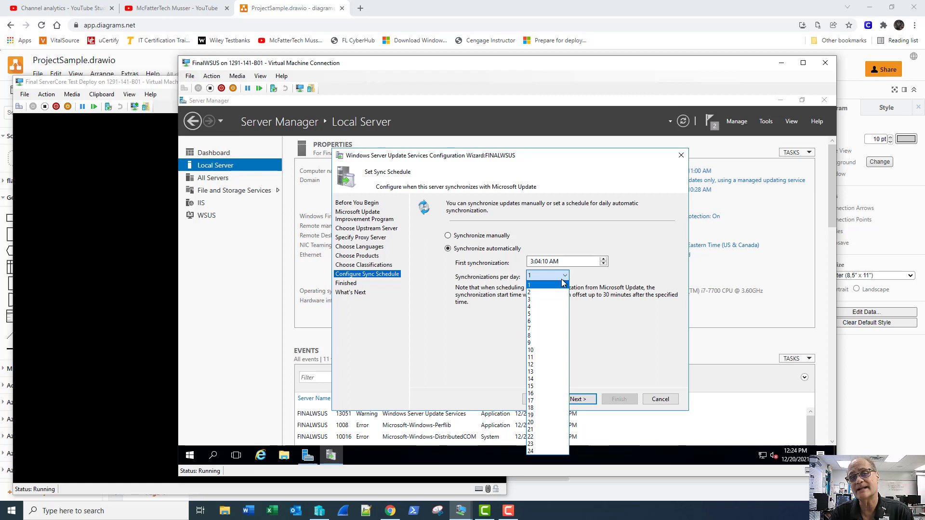
click(557, 308)
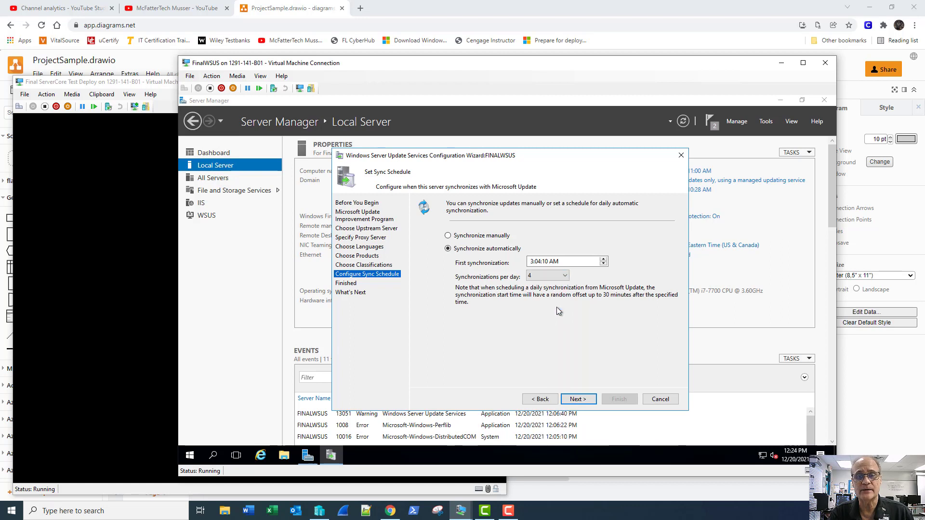
click(578, 399)
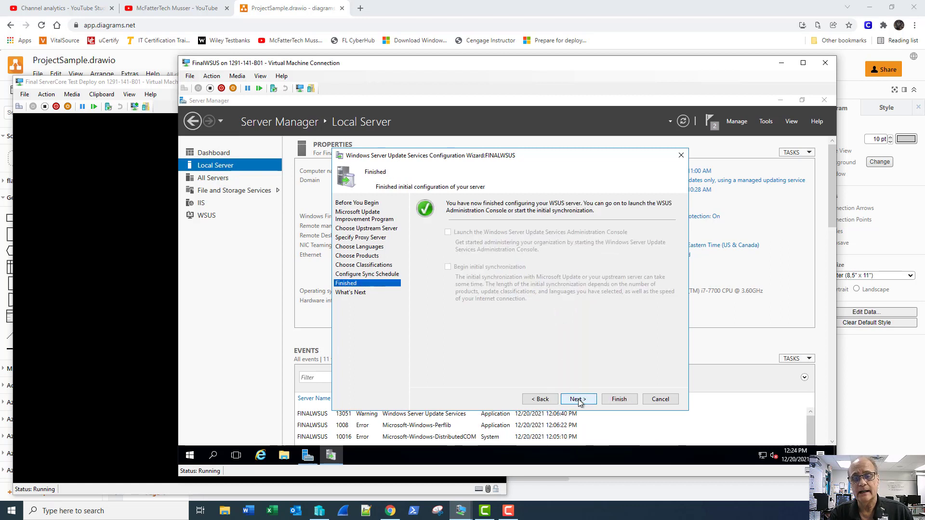
- Enable the initial synchronization and finish the WSUS configuration wizard
click(449, 267)
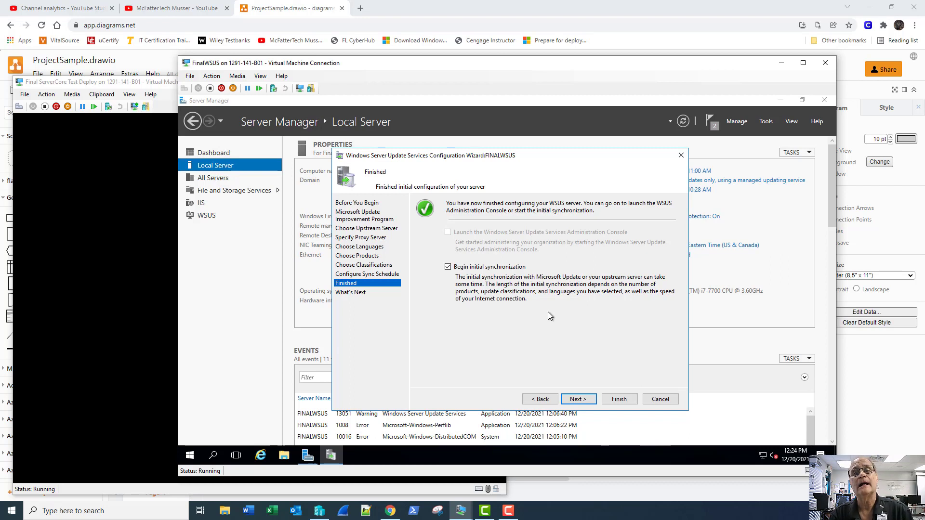
click(577, 399)
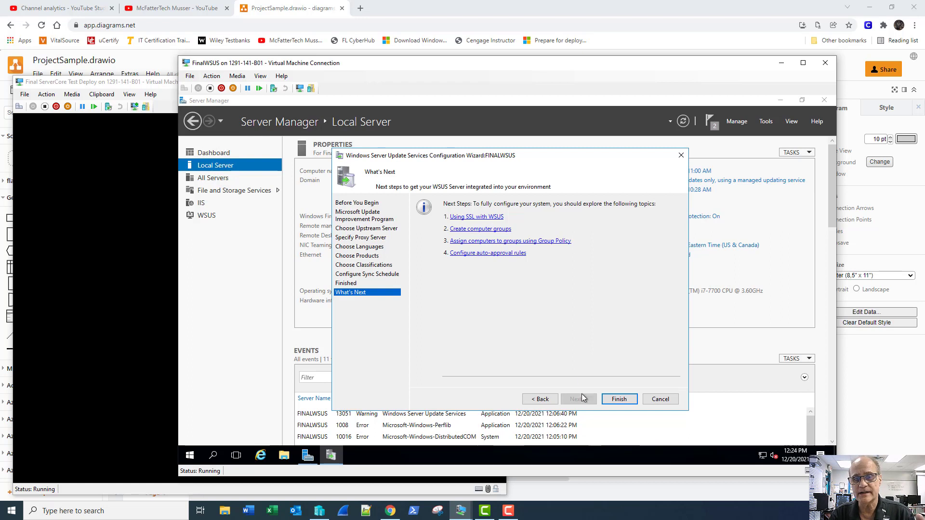
click(620, 399)
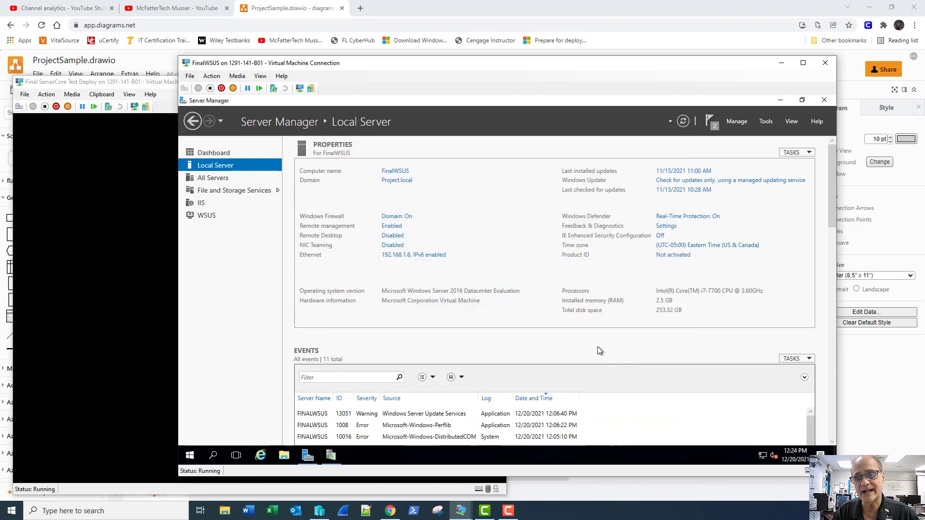
- Bring up the Update Services console, show the FINALWSUS server overview, and widen the console window
click(330, 456)
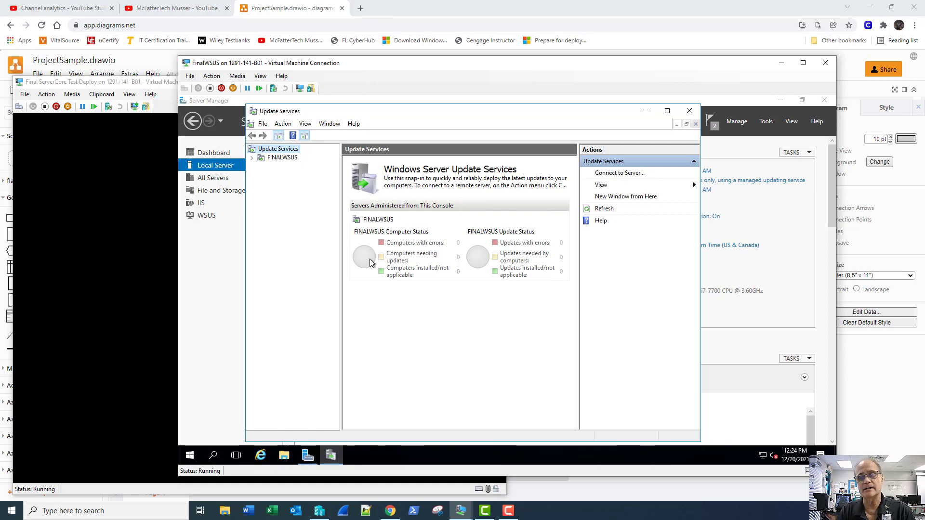
click(278, 159)
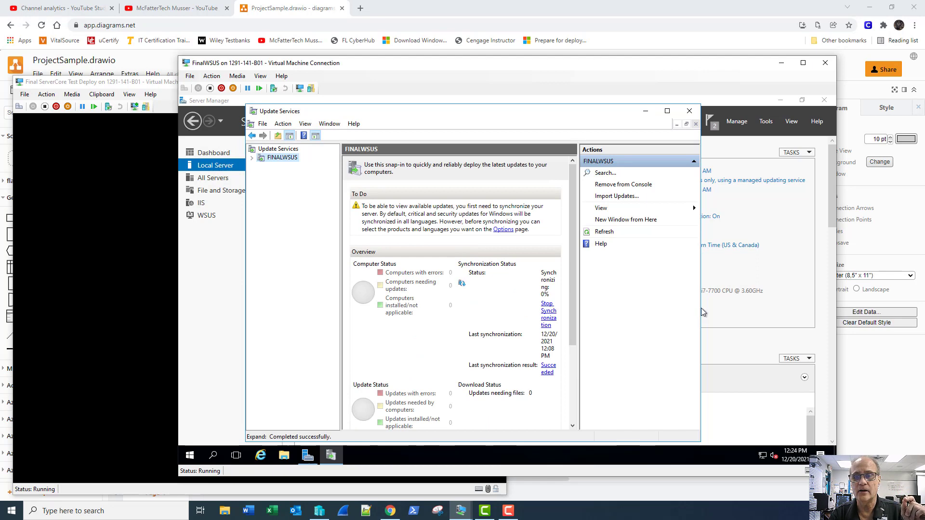
drag(704, 306, 800, 306)
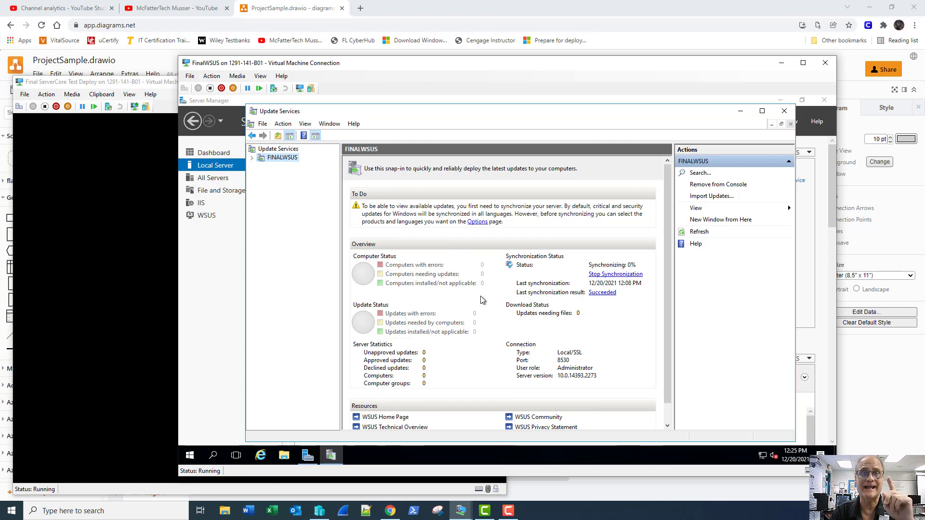
- Add a computer group named Servers under All Computers on the FINALWSUS server
click(251, 158)
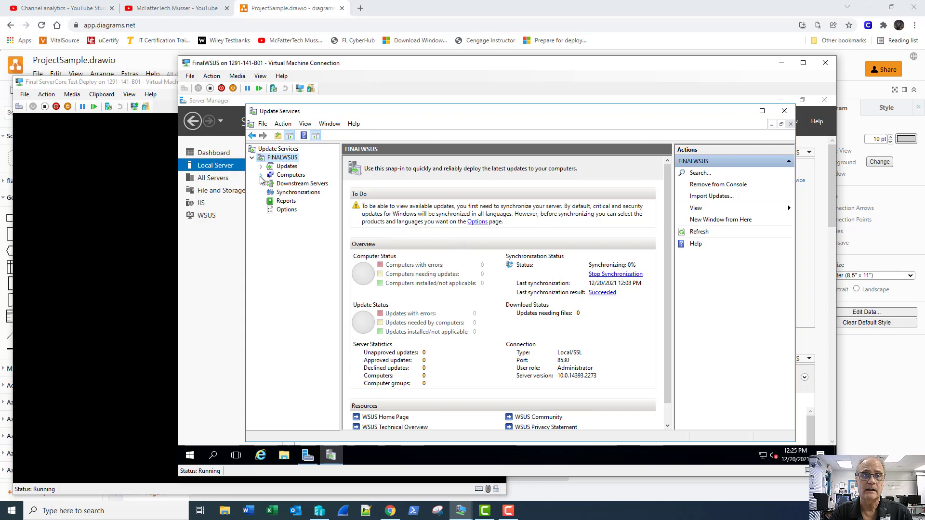
click(261, 176)
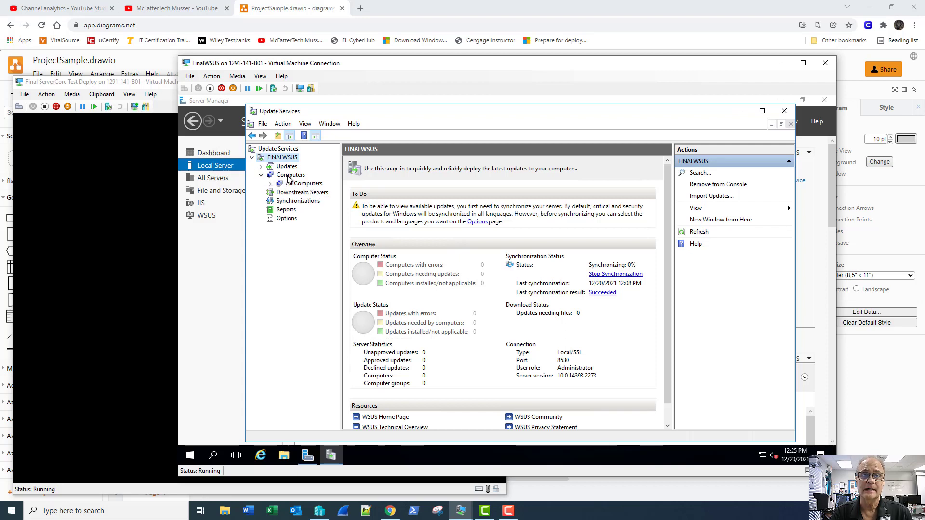
click(289, 176)
right_click(290, 175)
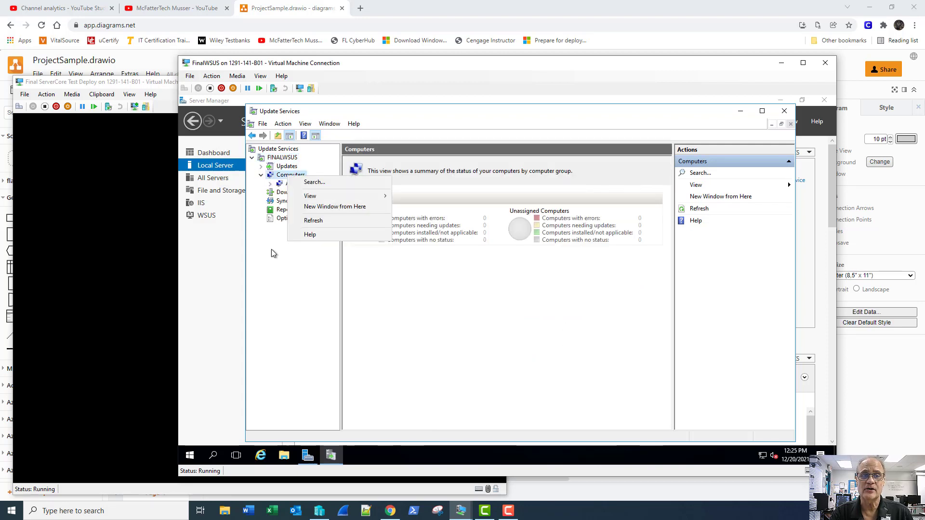
click(271, 266)
click(304, 183)
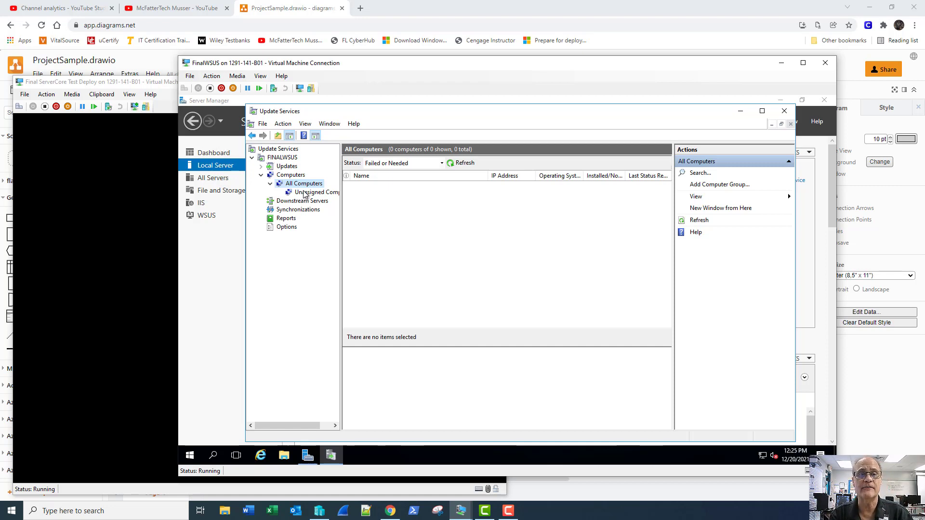
right_click(304, 186)
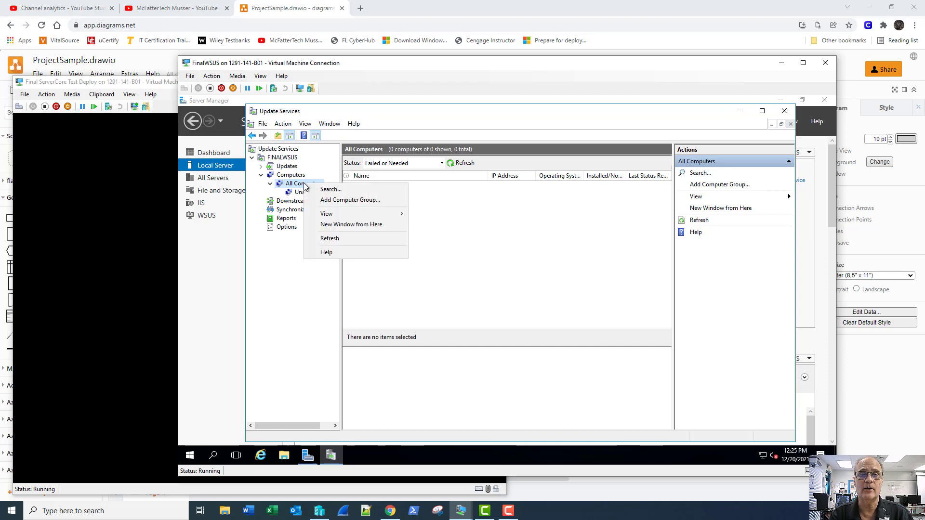
click(323, 201)
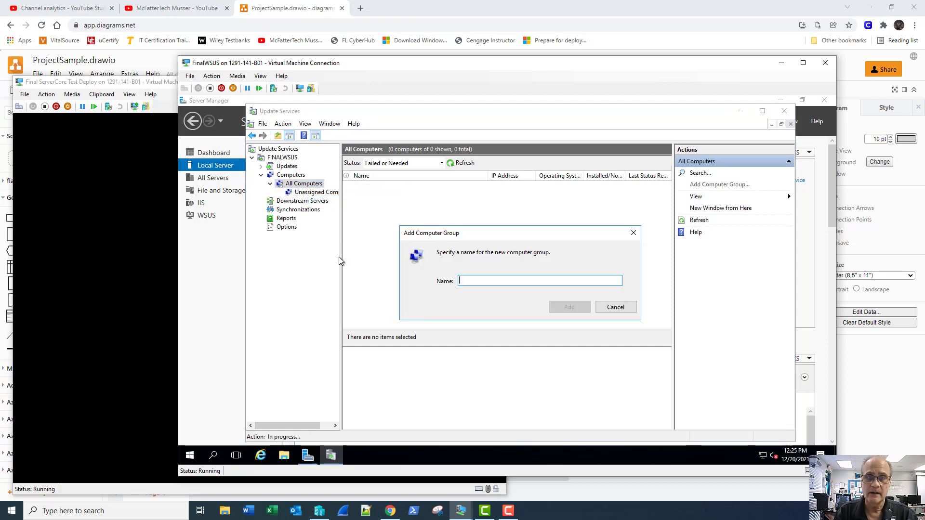
text(Servers)
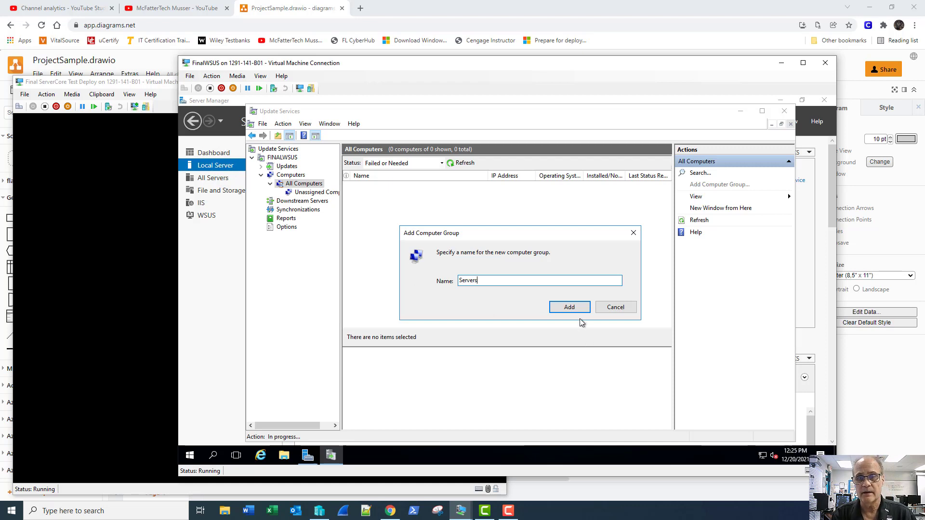
click(569, 306)
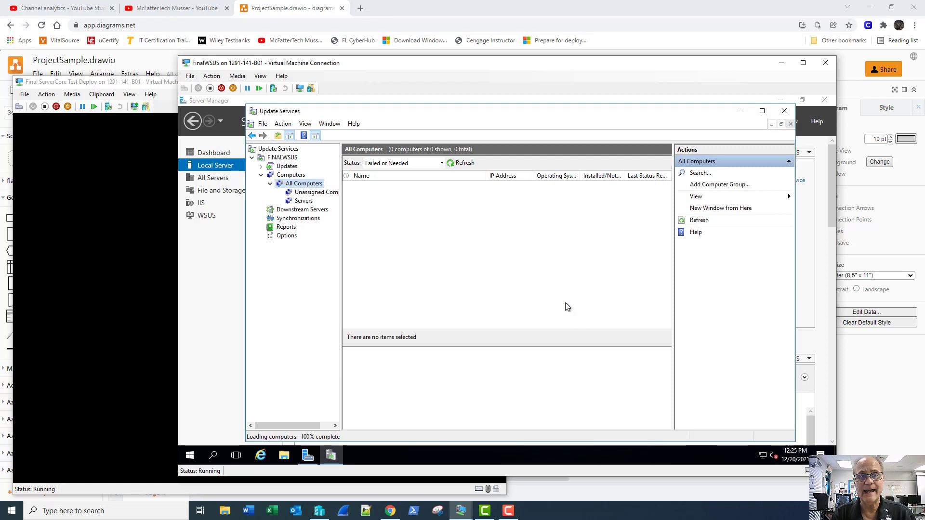
- Add a second computer group named Desktops under All Computers
right_click(302, 187)
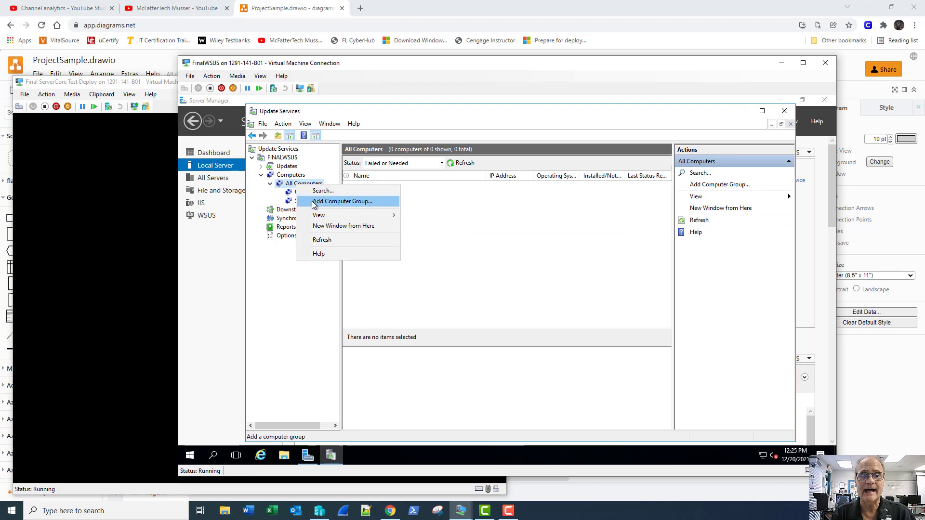
click(313, 202)
text(D)
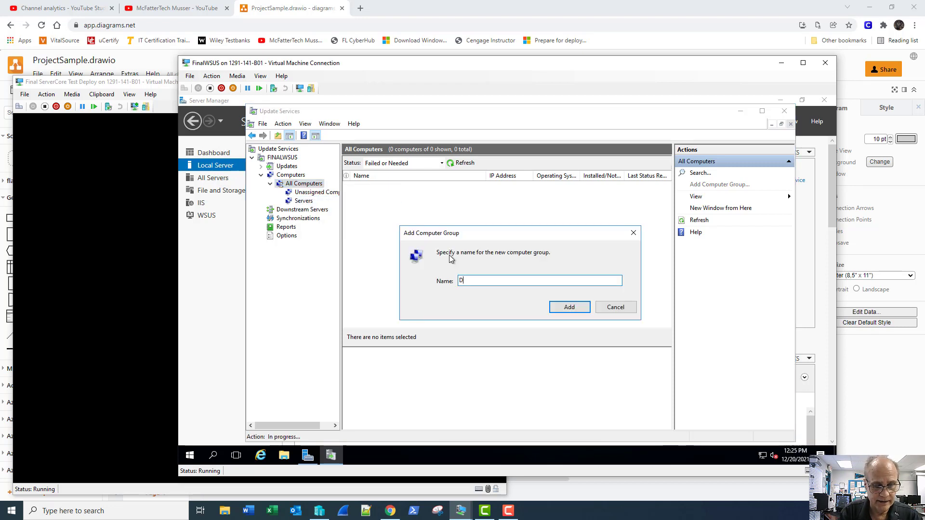
text(esktops)
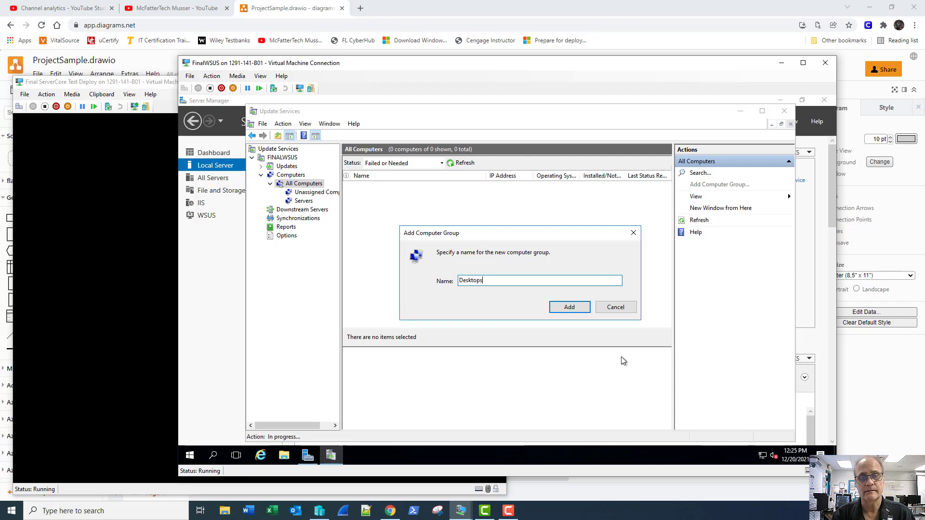
click(560, 308)
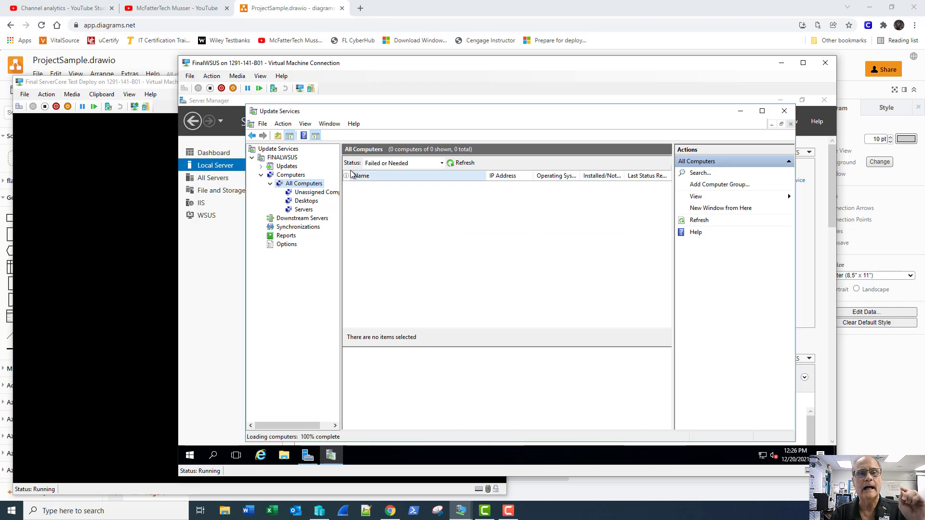
- Check the synchronization status in the FINALWSUS overview, and view the list of machines under All Computers
click(283, 157)
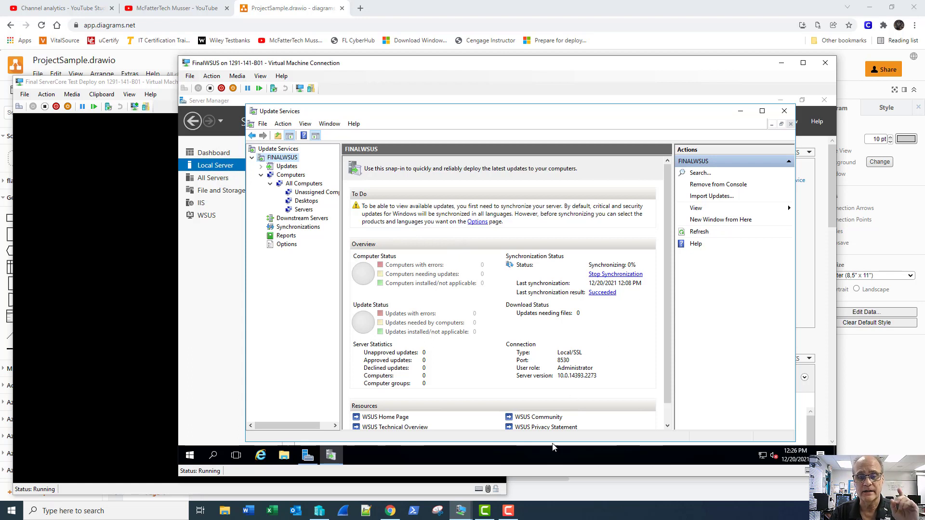
click(508, 512)
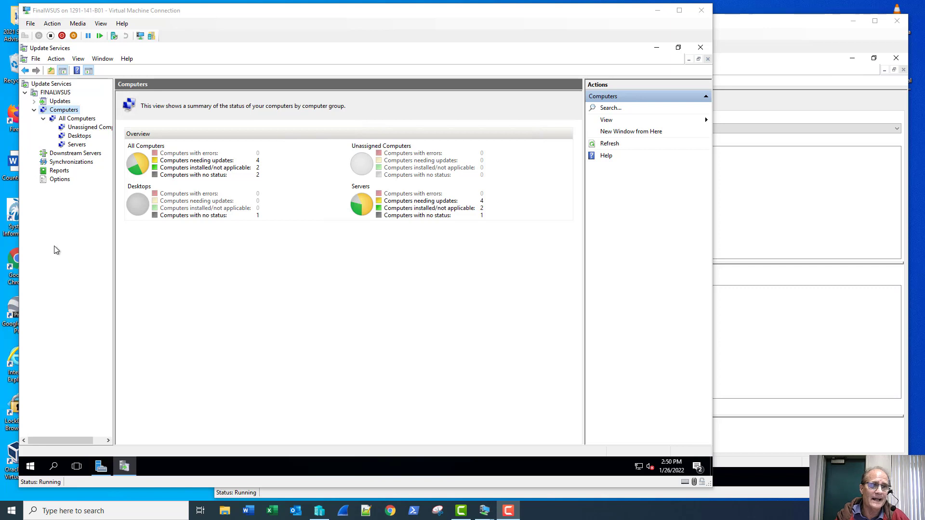
click(79, 120)
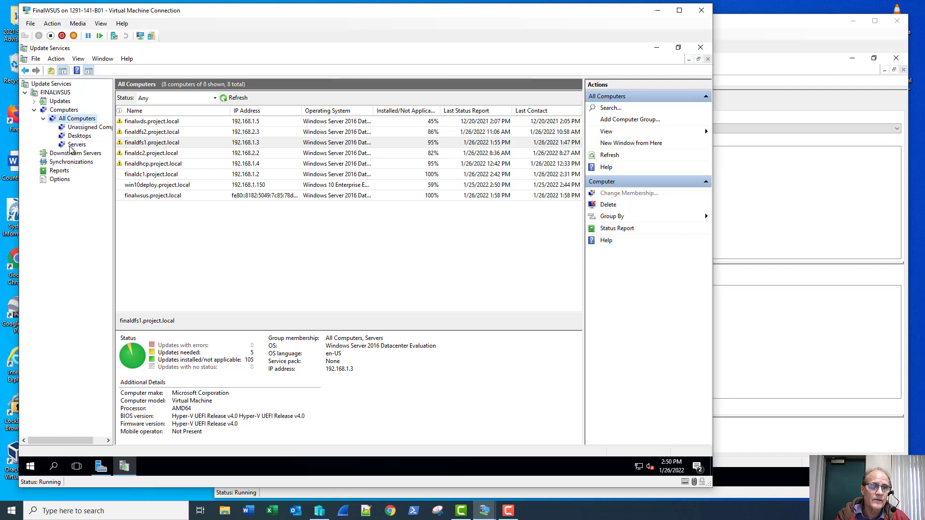
- Show the Desktops computer group and filter its list to computers with Any status
click(79, 137)
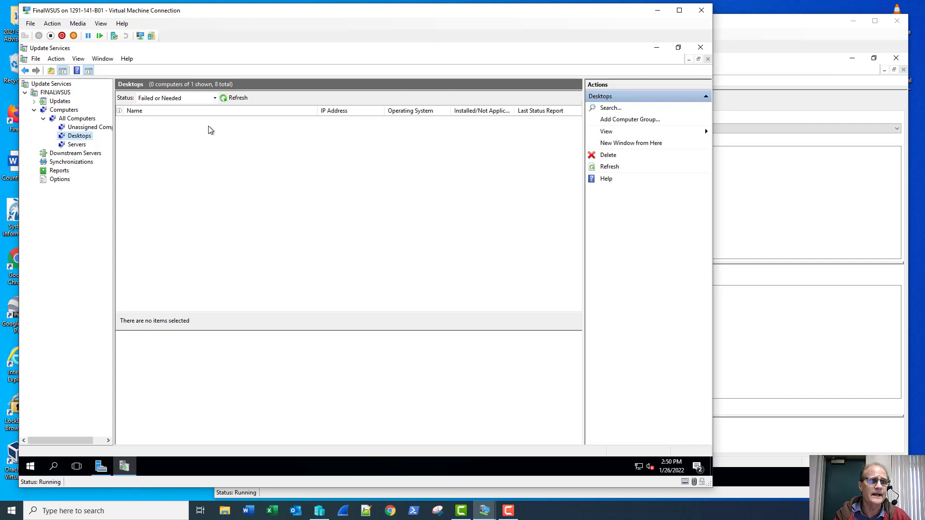
click(215, 99)
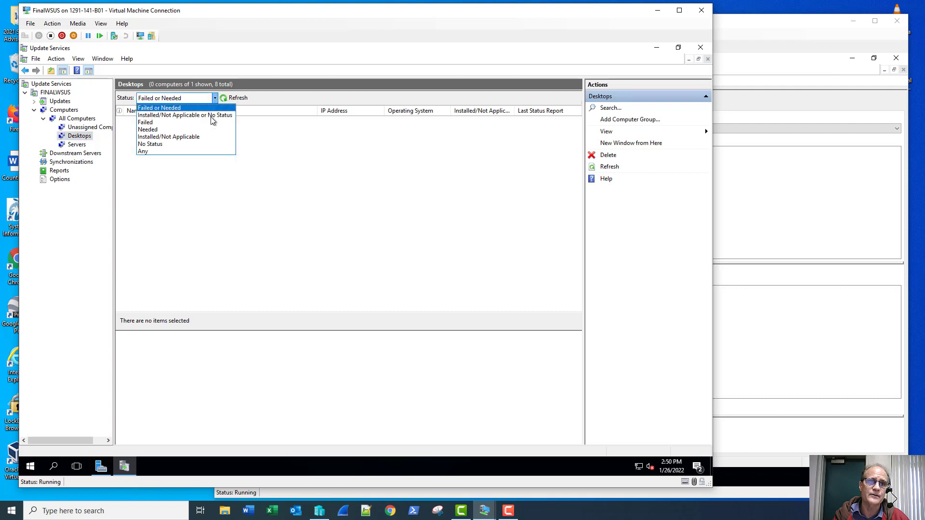
click(203, 151)
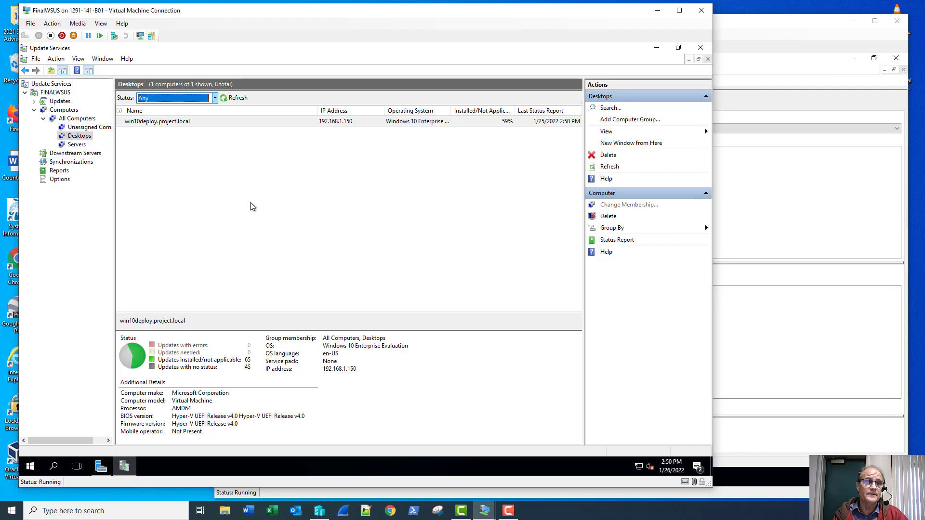
- Show the Servers computer group, filter it to Any status, and refresh the list
click(80, 147)
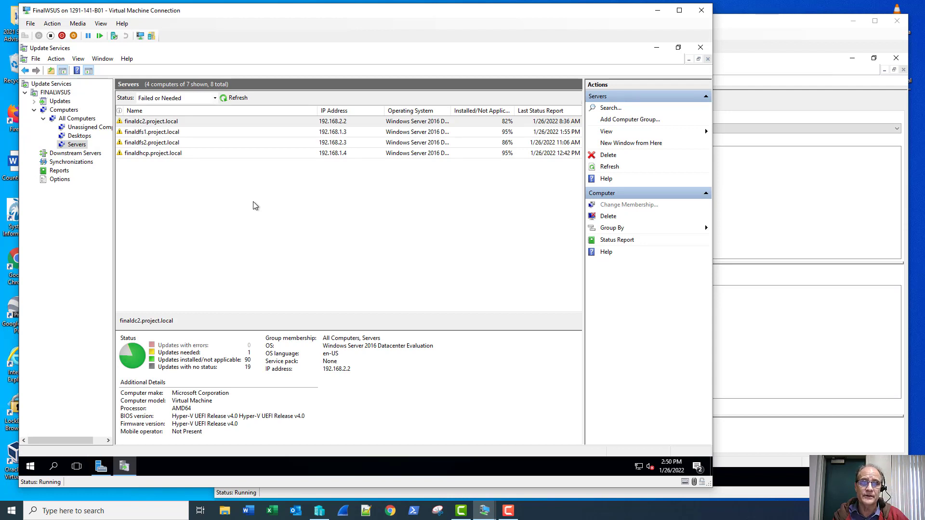
click(214, 99)
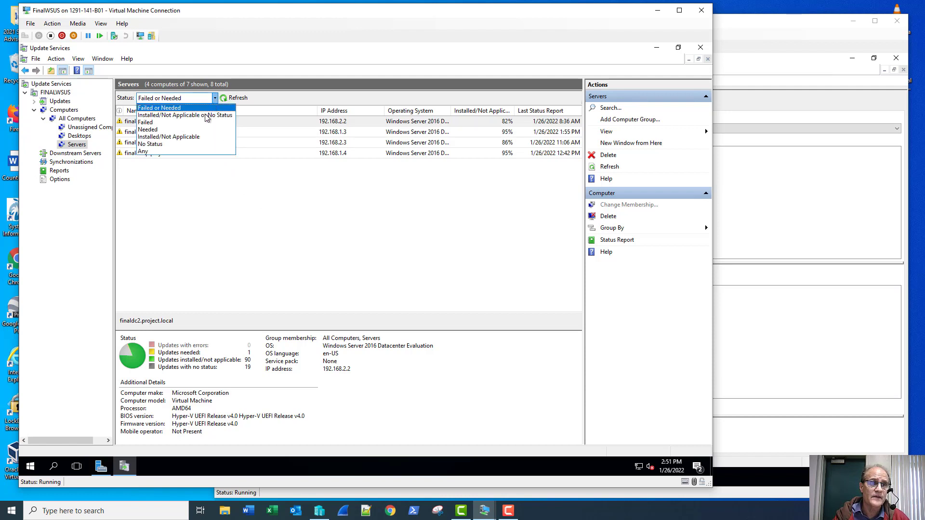
click(195, 152)
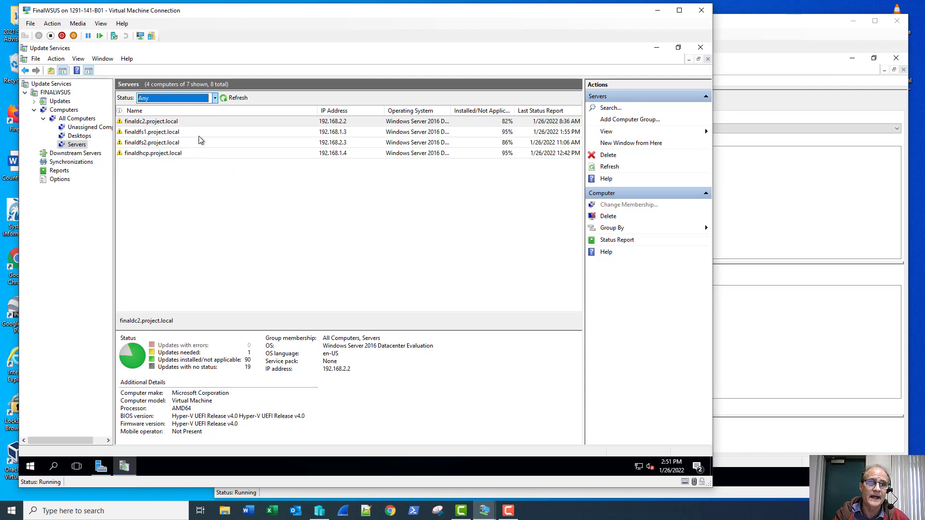
click(230, 98)
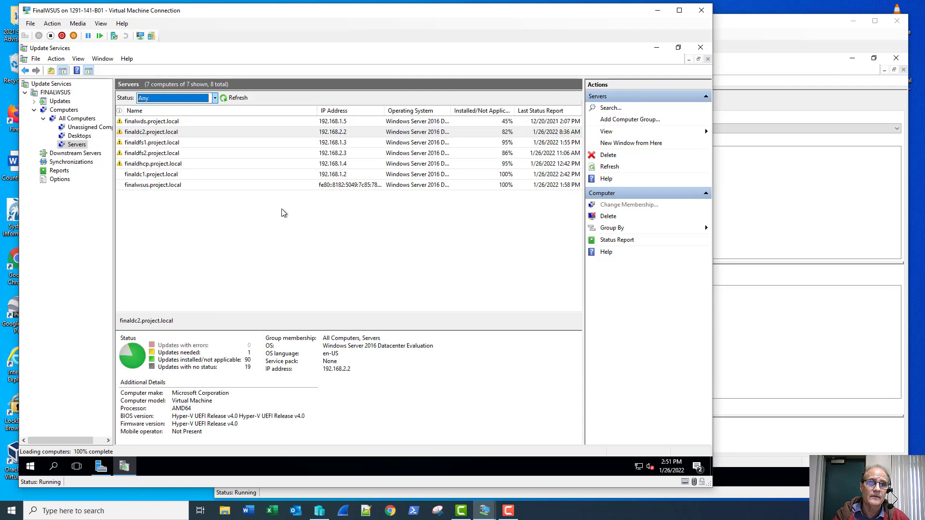
- Review the update status details of finalwsus and finaldc1, and display the status summary for all computer groups
click(153, 186)
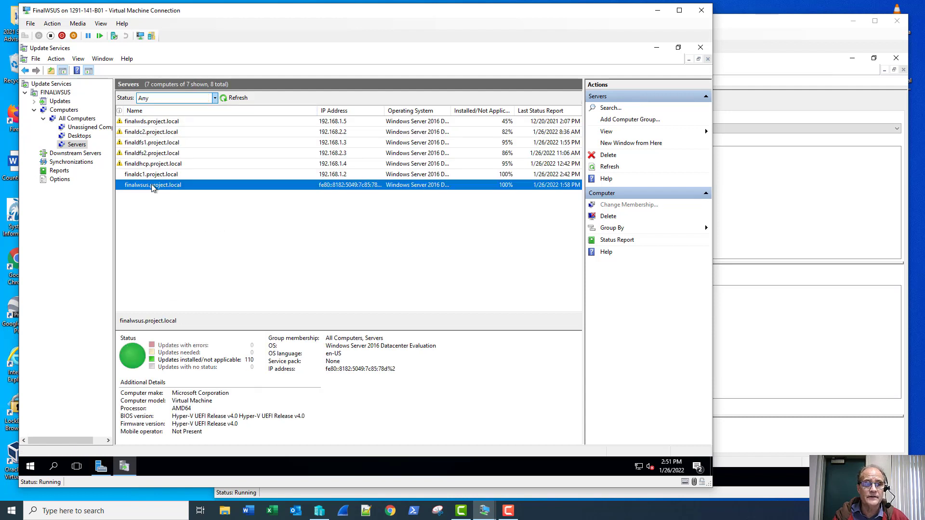
click(156, 176)
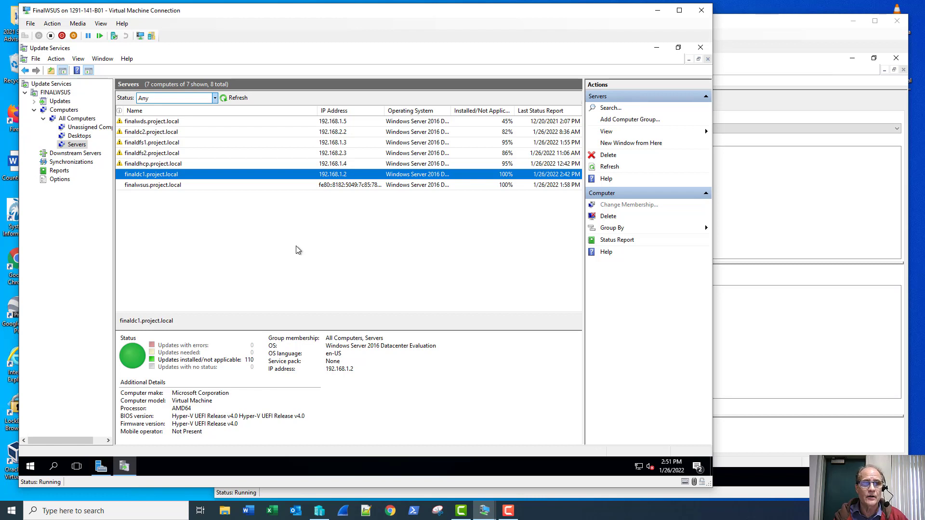
click(68, 118)
click(70, 112)
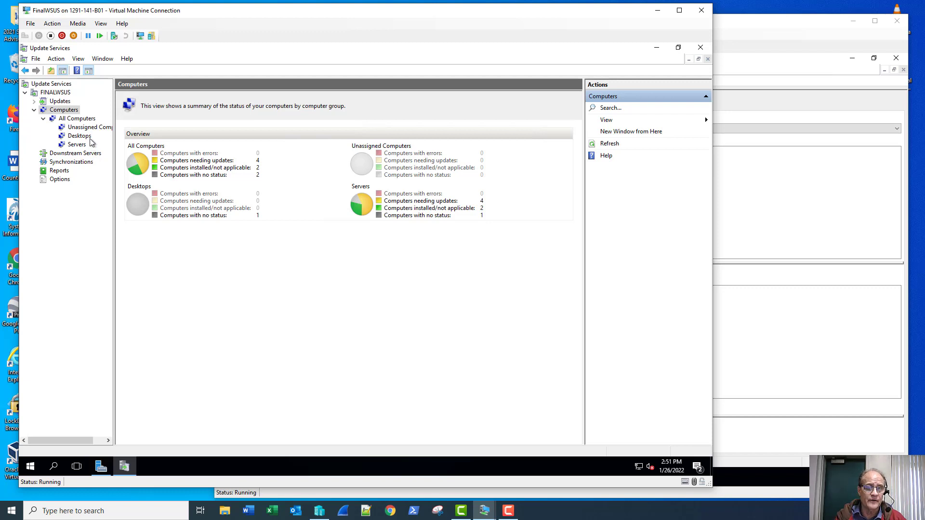
- Switch to the FinalDC1 virtual machine and compare the Configure Automatic Updates setting of both WSUS policies side by side, leaving both unmodified
click(784, 27)
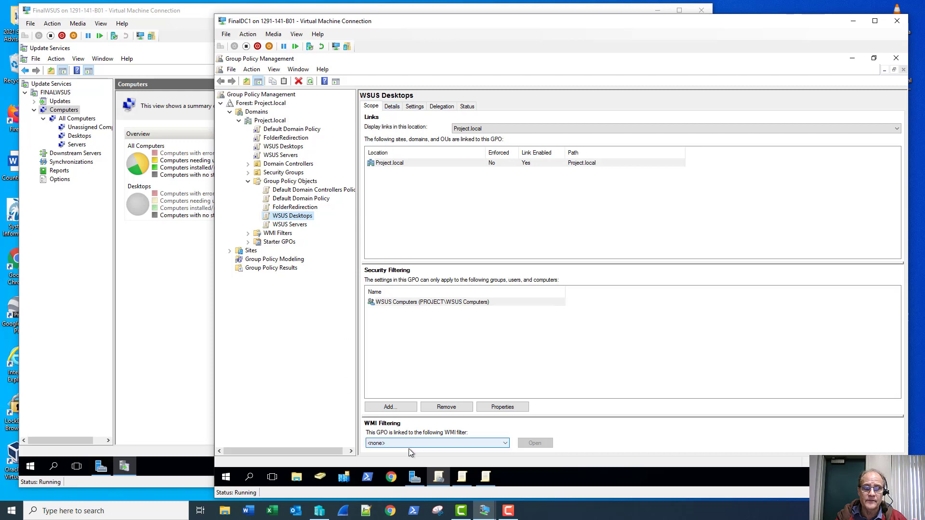
click(461, 479)
click(484, 478)
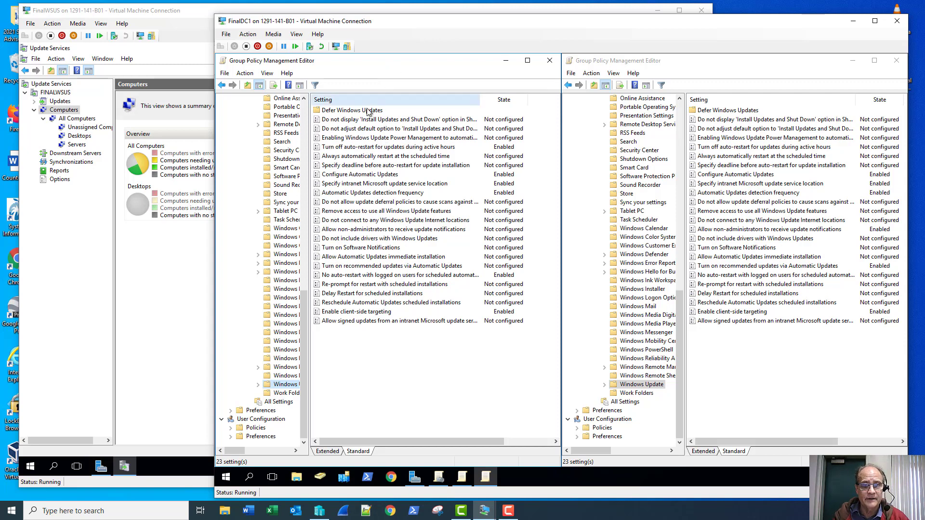
double_click(361, 175)
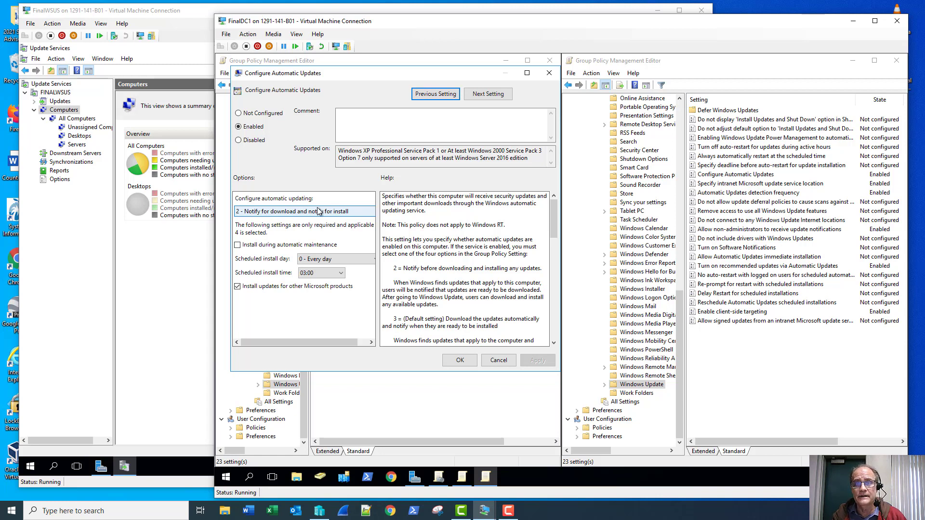
double_click(722, 175)
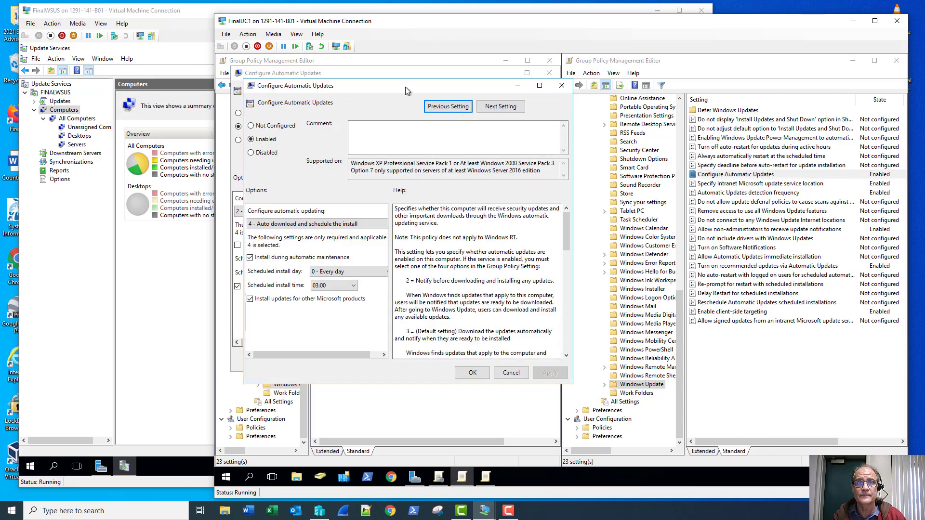
drag(475, 87, 725, 77)
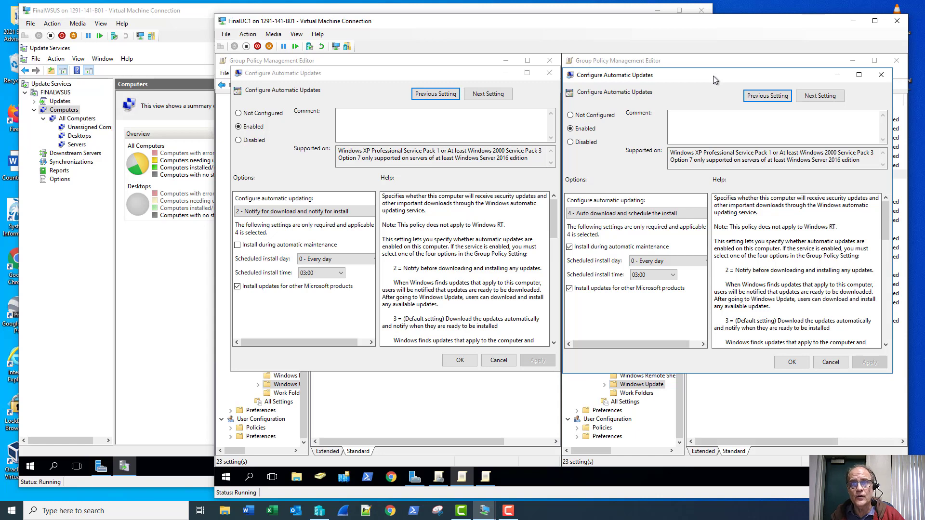
click(832, 362)
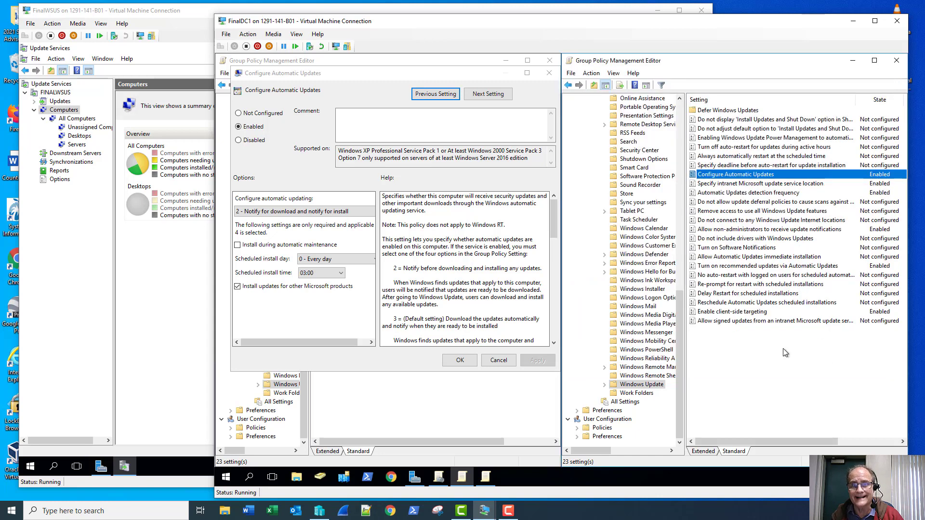
click(499, 361)
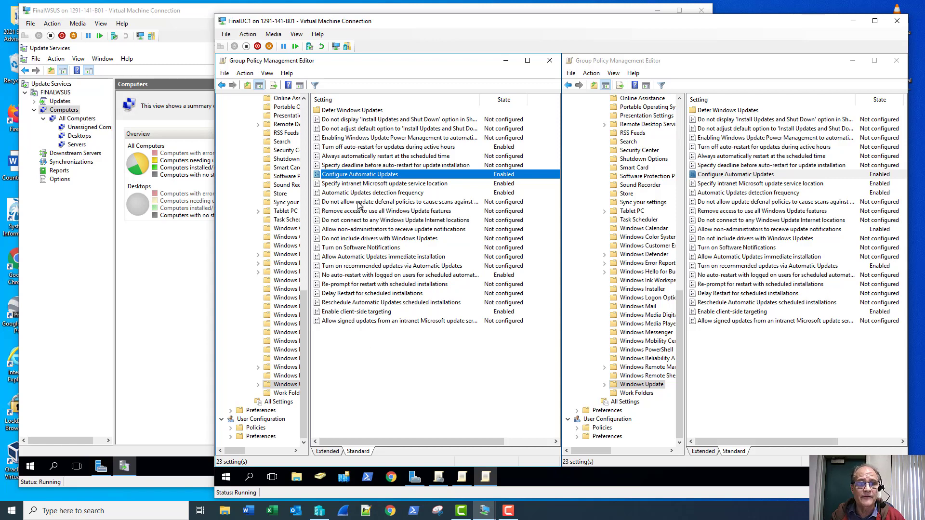
- Check the Specify intranet Microsoft update service location setting without changing it, and close both policy editors
double_click(363, 184)
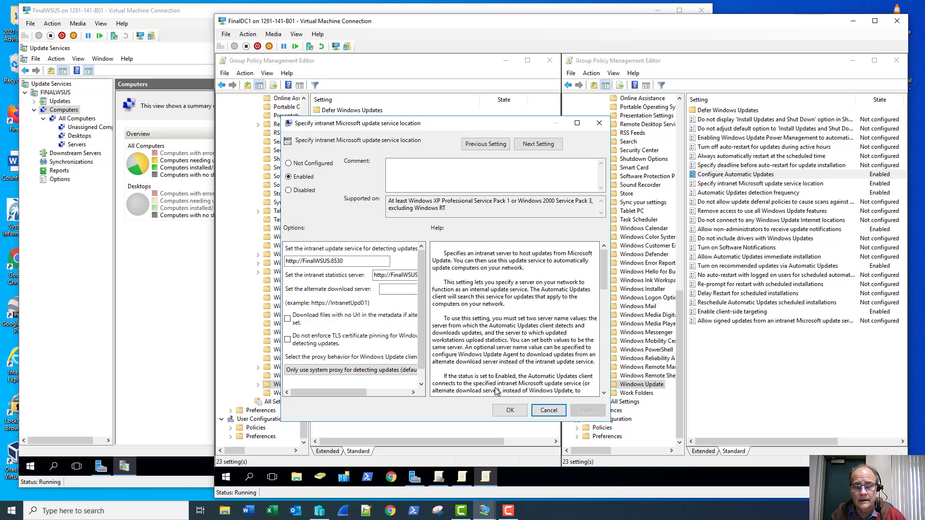
click(547, 411)
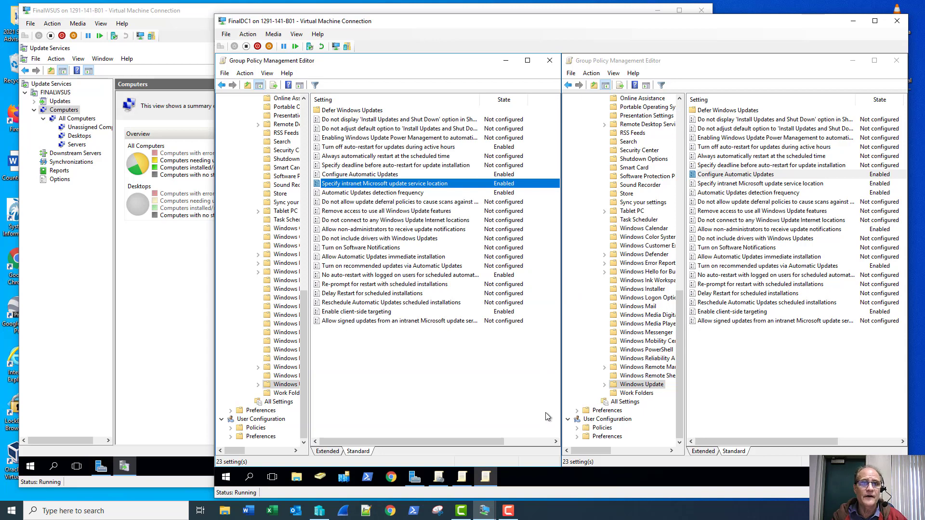
click(549, 60)
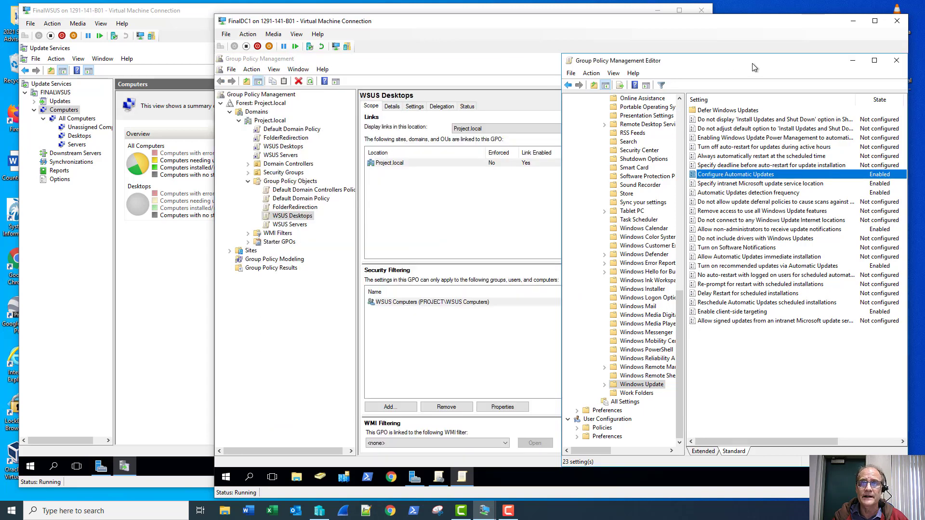
click(896, 60)
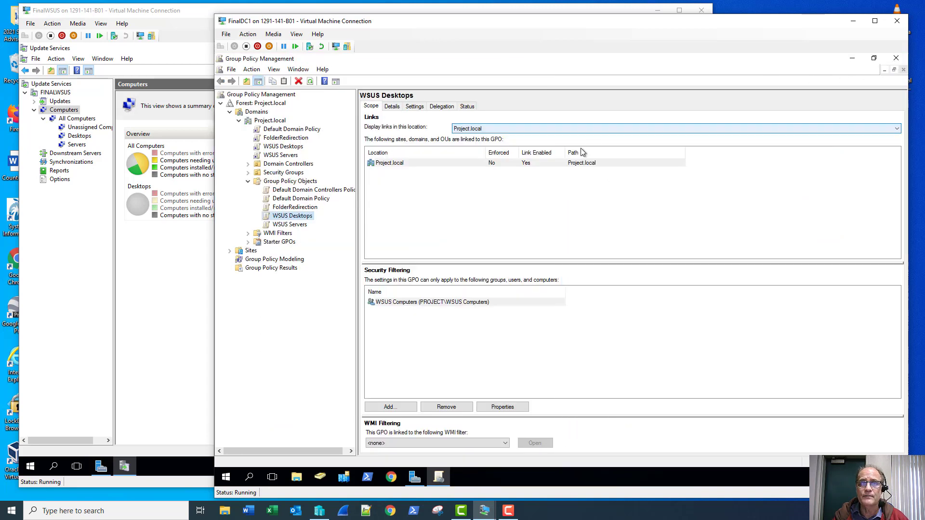
- Review the Project.local domain and the links and security filtering of the WSUS Desktops and WSUS Servers policies
click(269, 121)
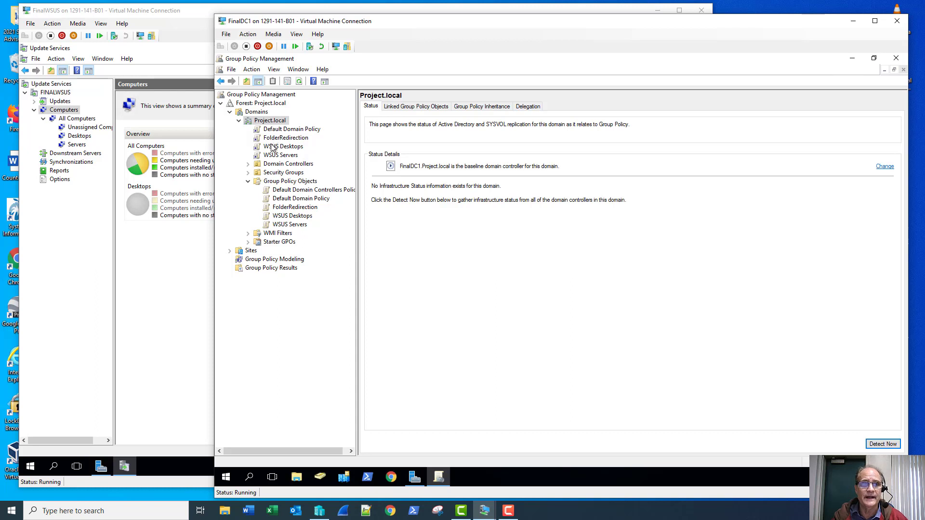
click(282, 217)
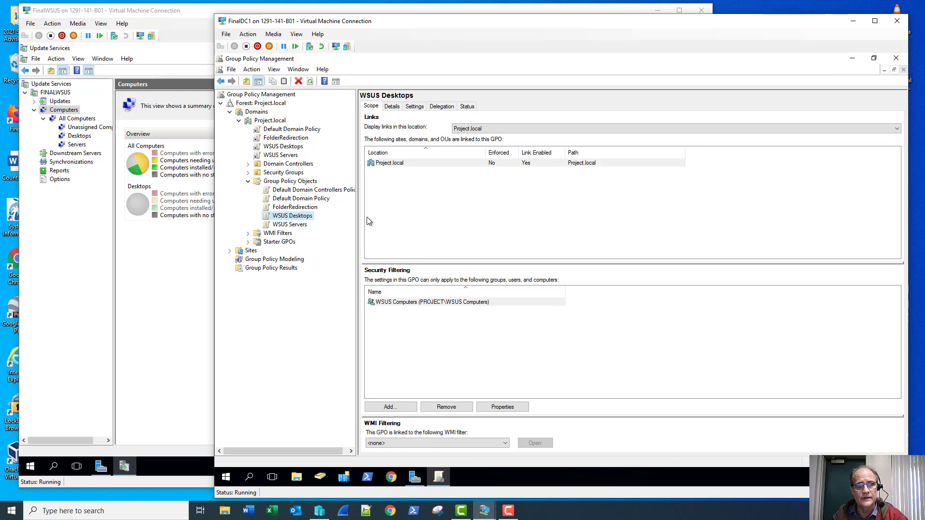
click(392, 304)
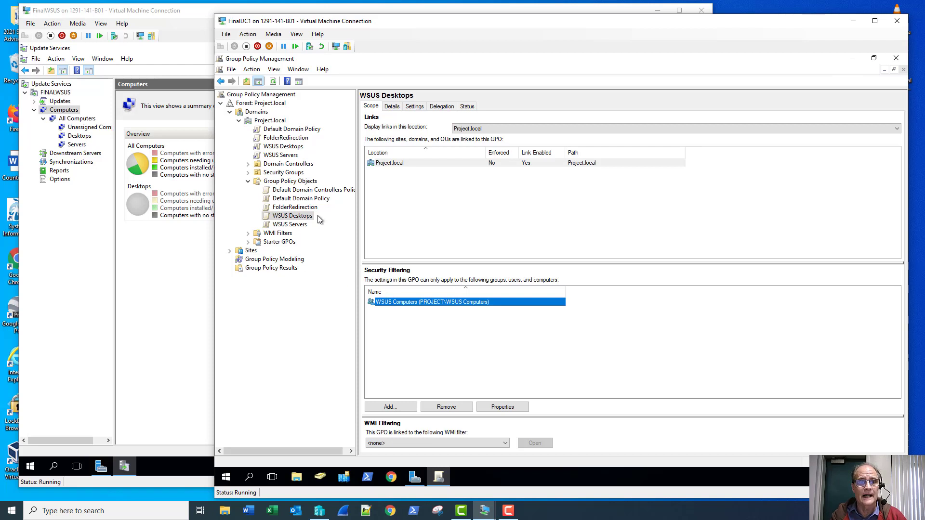
click(292, 225)
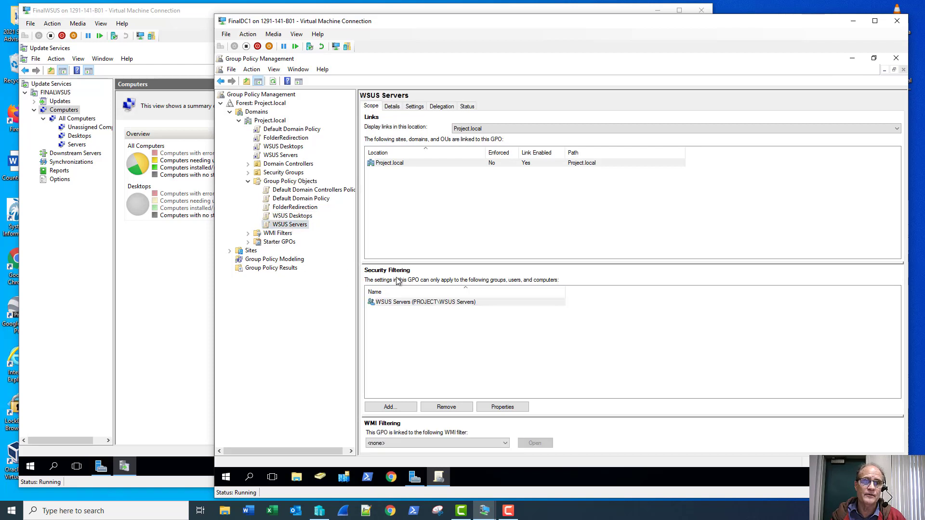
click(414, 303)
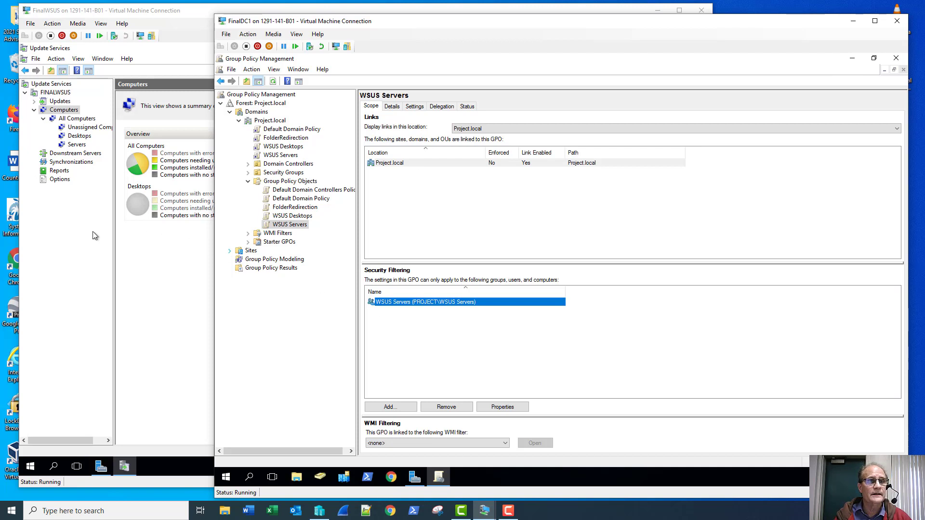
- Bring up Active Directory Users and Computers and view the members of the WSUS Servers group in Security Groups
click(320, 479)
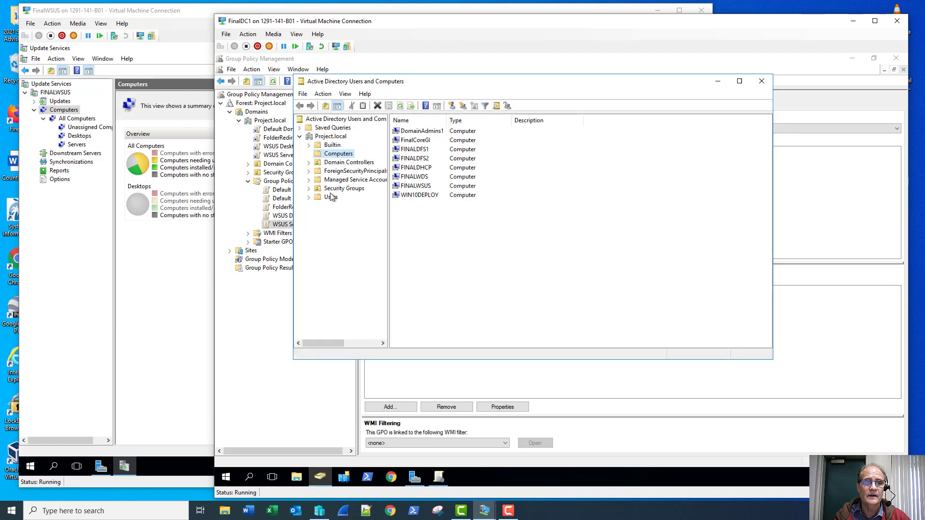
click(332, 191)
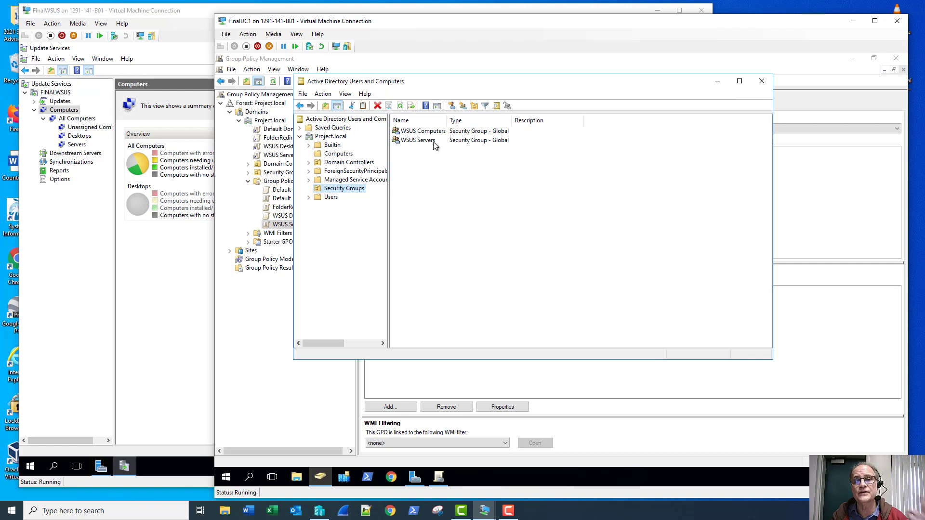
double_click(417, 140)
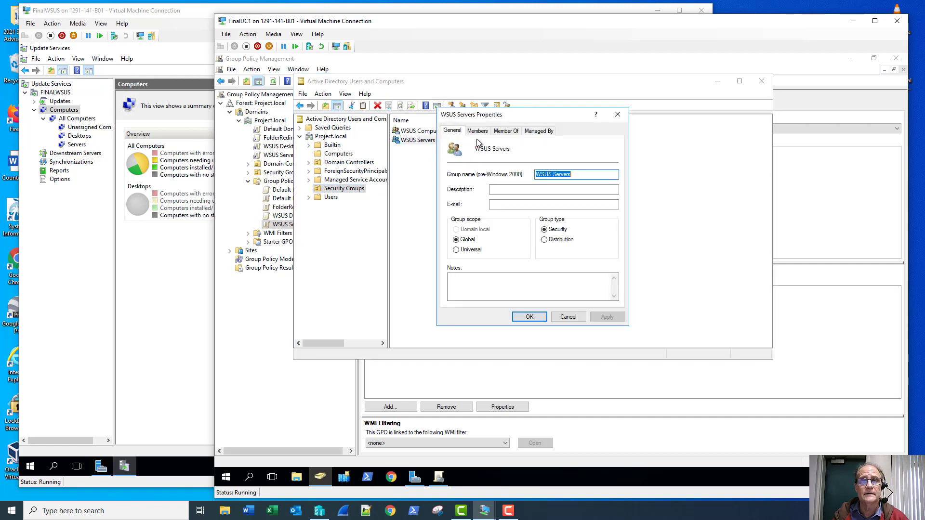
click(479, 132)
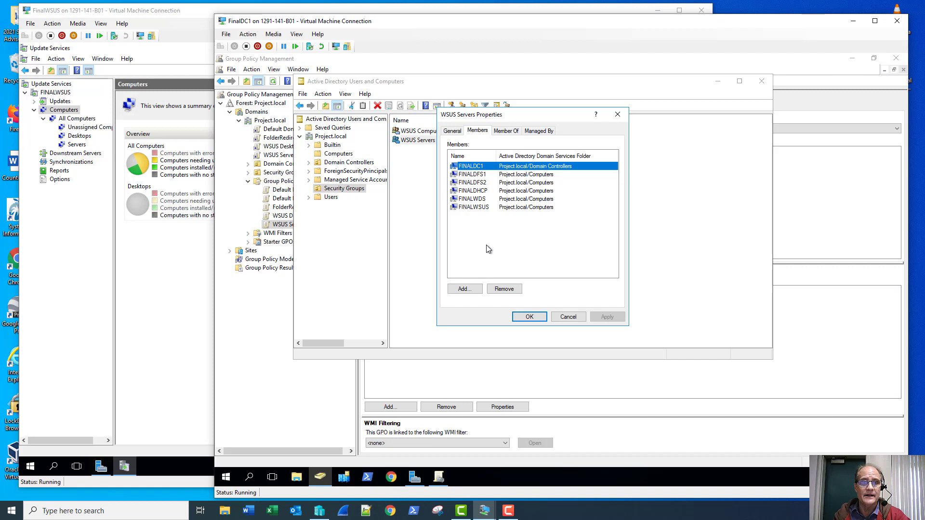
- Begin adding a member to the WSUS Servers group, entering finaldc2 and checking the name with the default object types
click(464, 289)
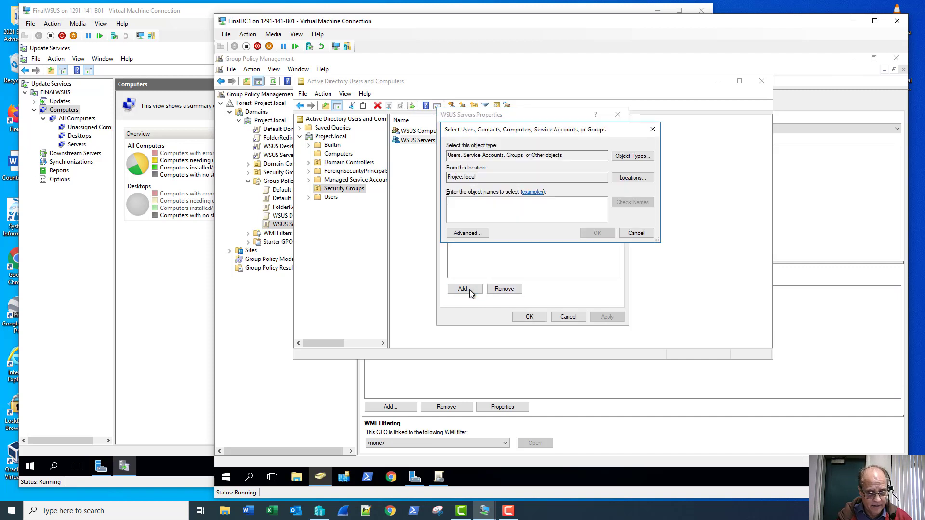
text(finaldc2)
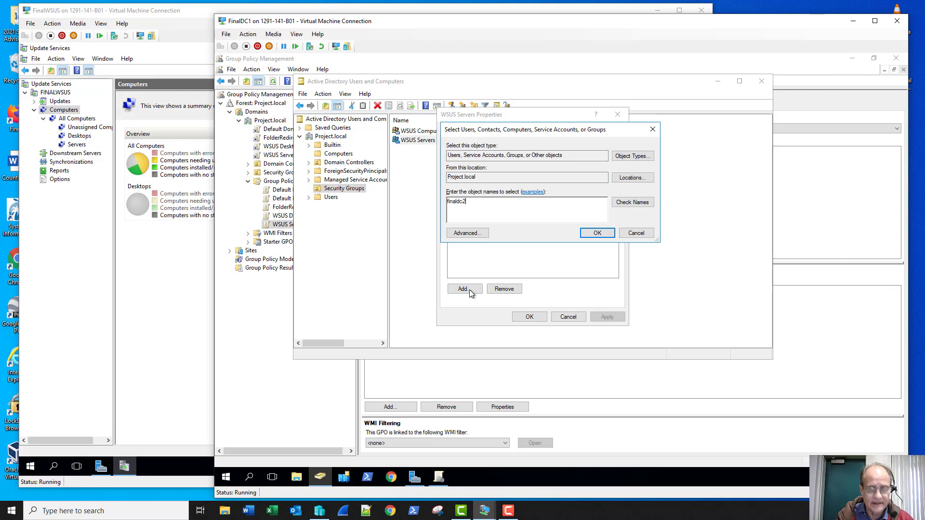
click(633, 203)
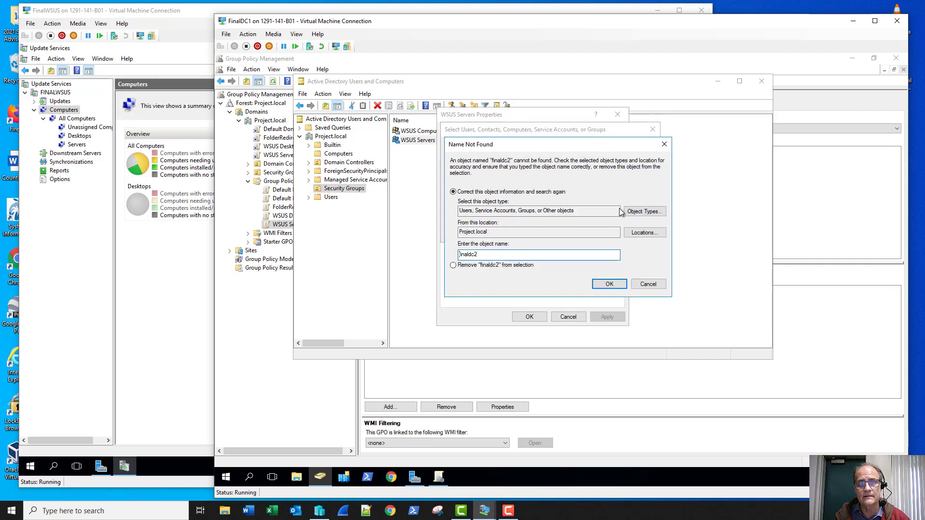
click(649, 285)
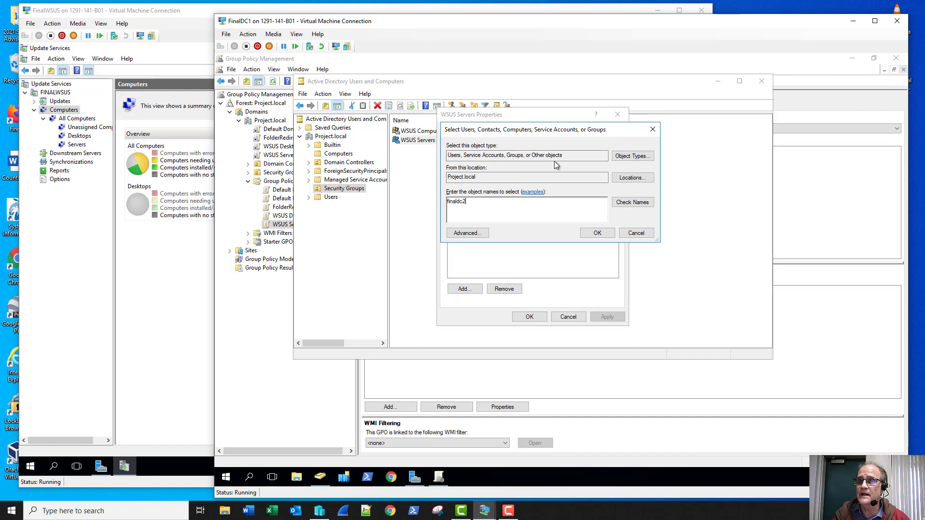
- Include Computers in the searched object types, add FINALDC2 to the WSUS Servers group, and close Active Directory Users and Computers
click(628, 157)
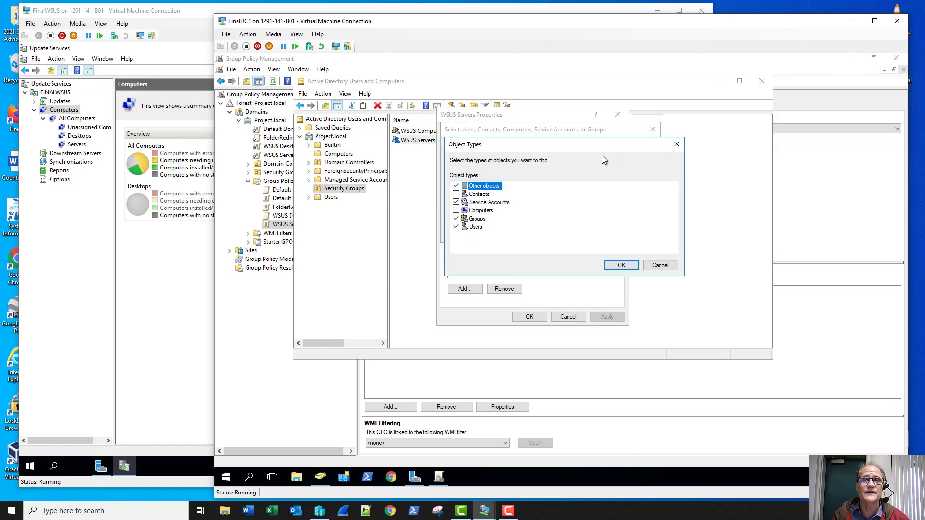
click(456, 211)
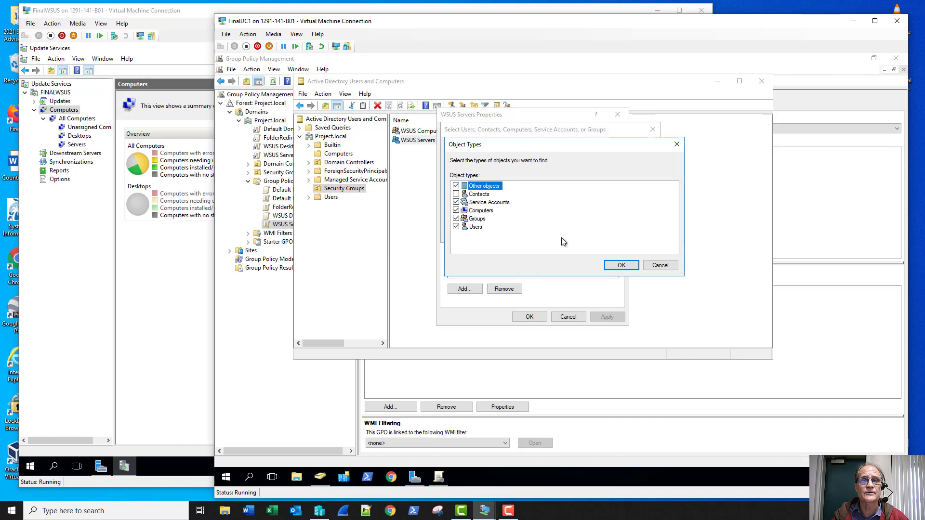
click(619, 265)
click(623, 203)
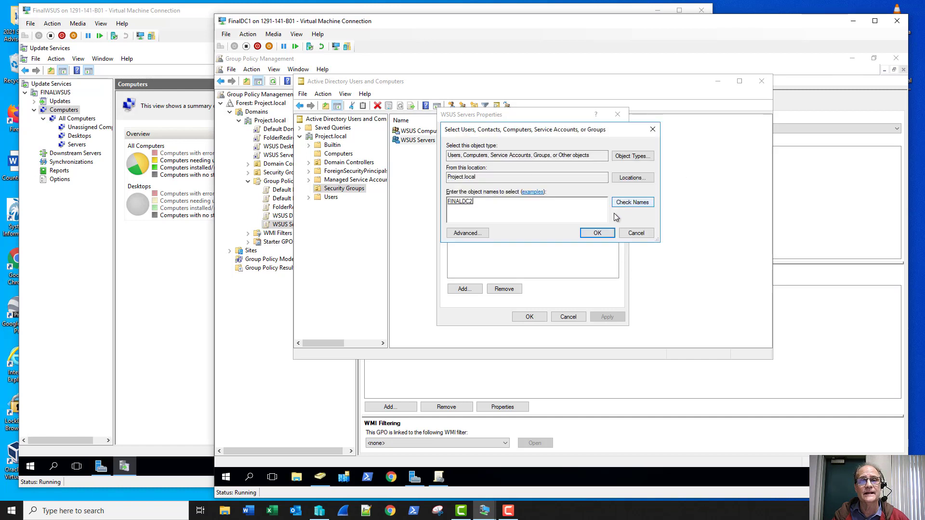
click(598, 233)
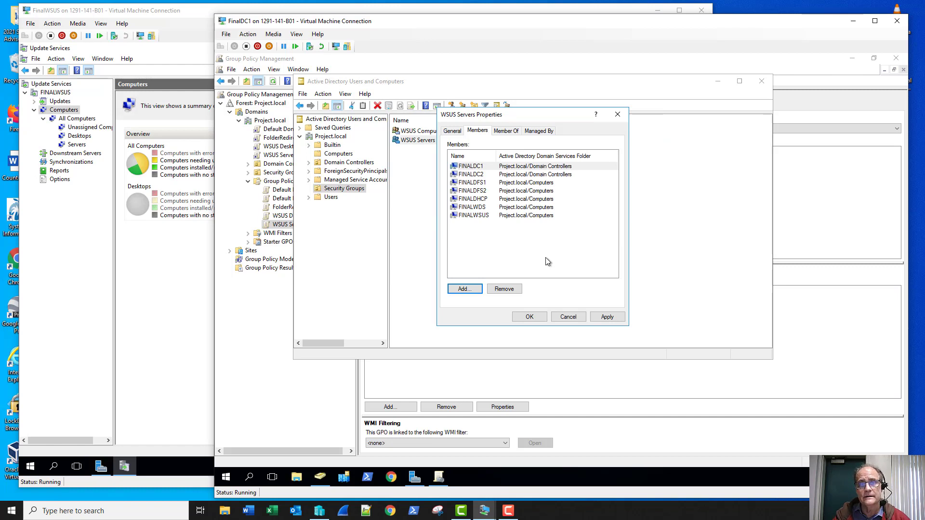
click(530, 317)
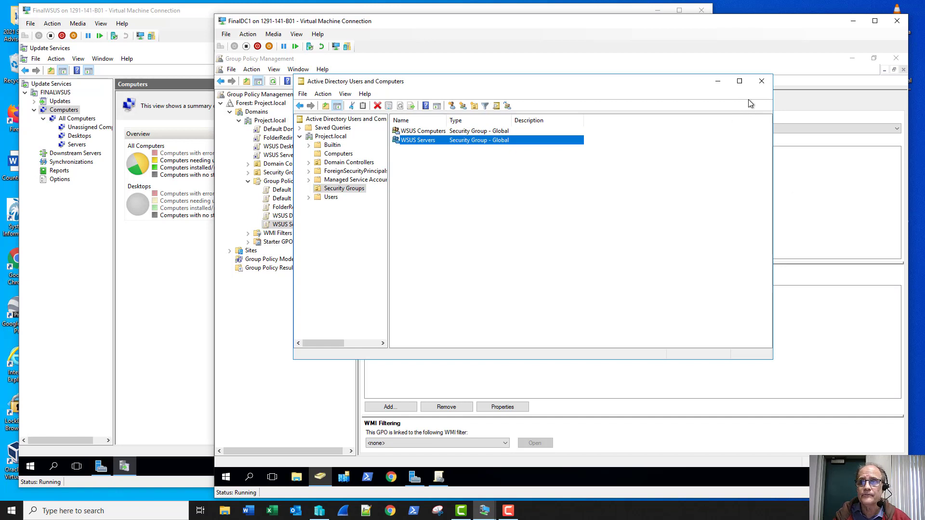
click(761, 81)
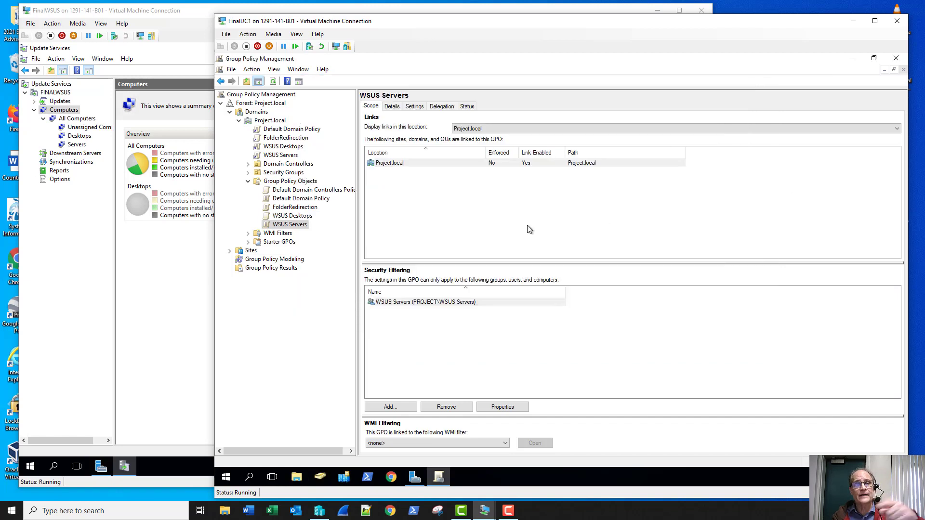
- Switch to FinalWSUS, list all computers with no status, and compare finalwds with its virtual machine state in Hyper-V Manager
click(168, 320)
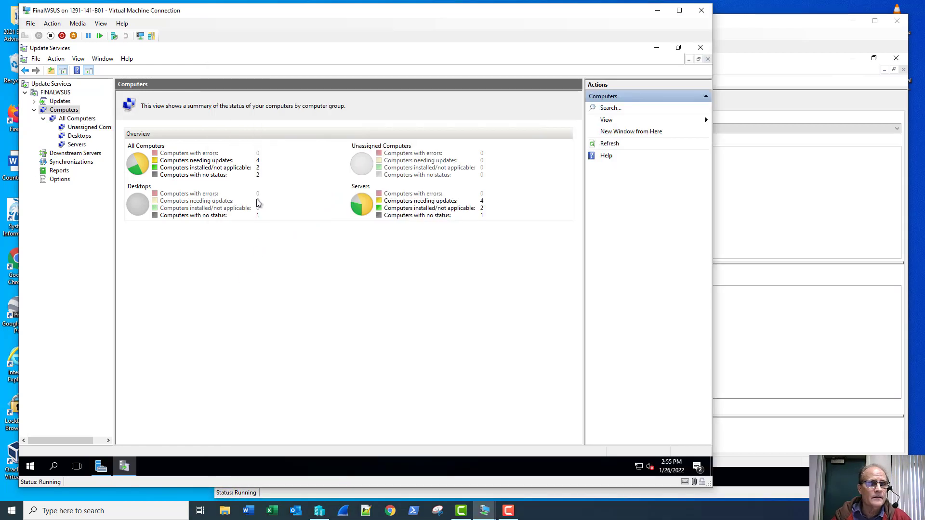
click(188, 177)
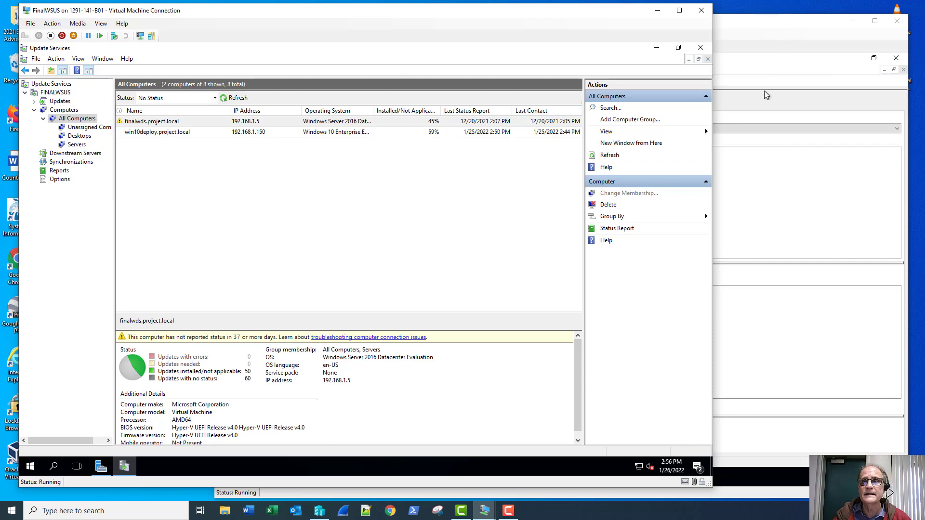
click(319, 511)
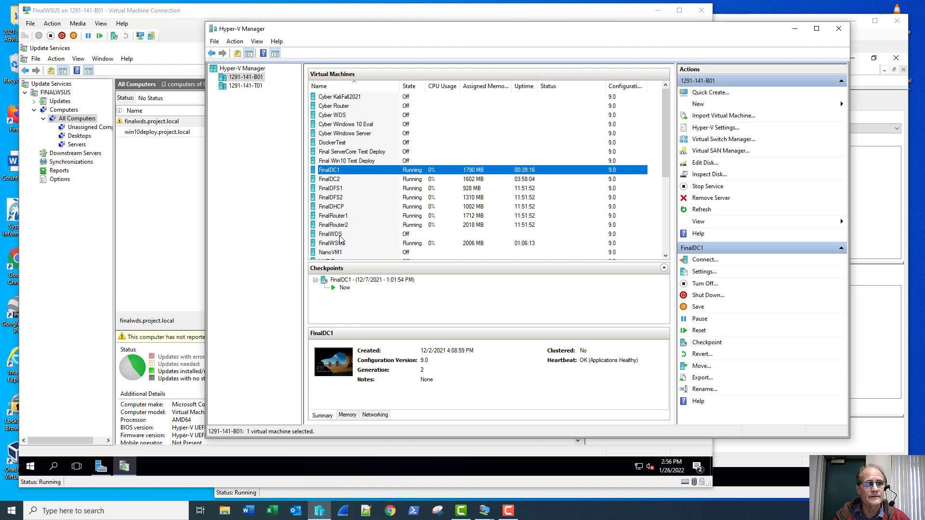
click(165, 212)
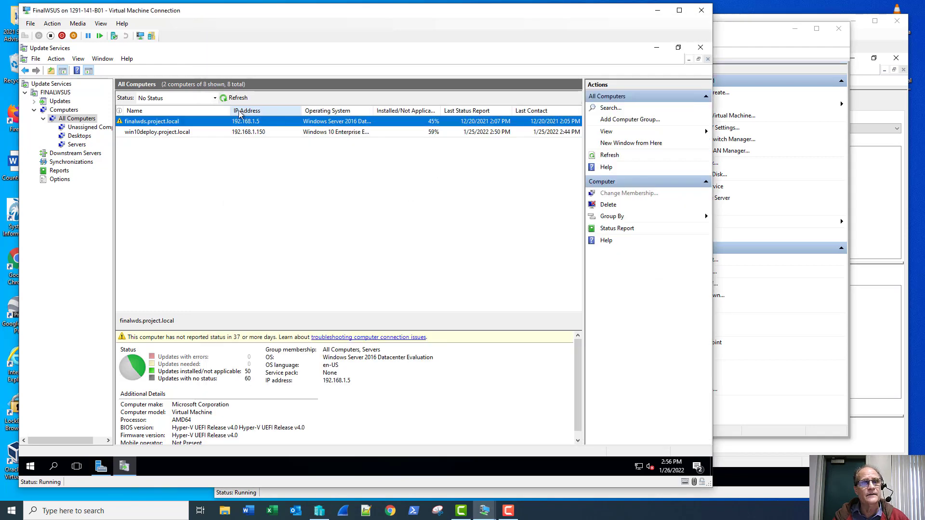
right_click(207, 111)
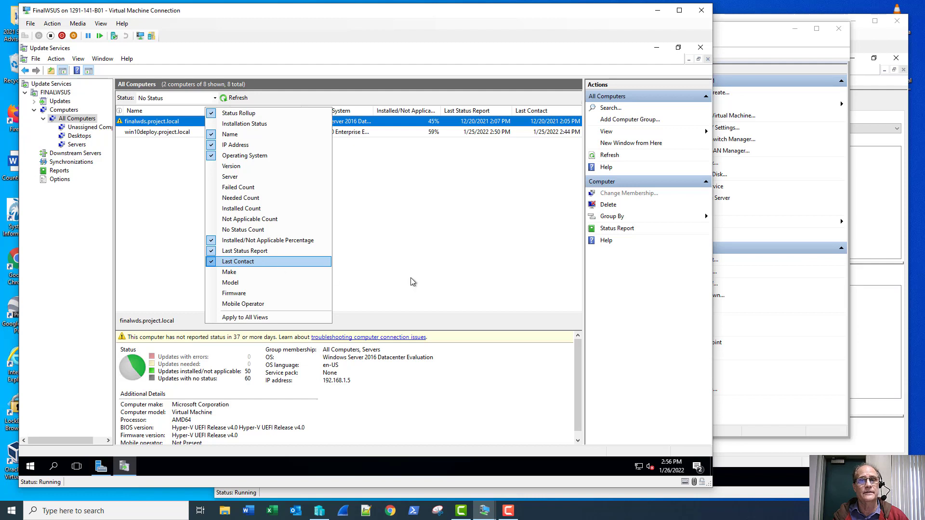
click(509, 185)
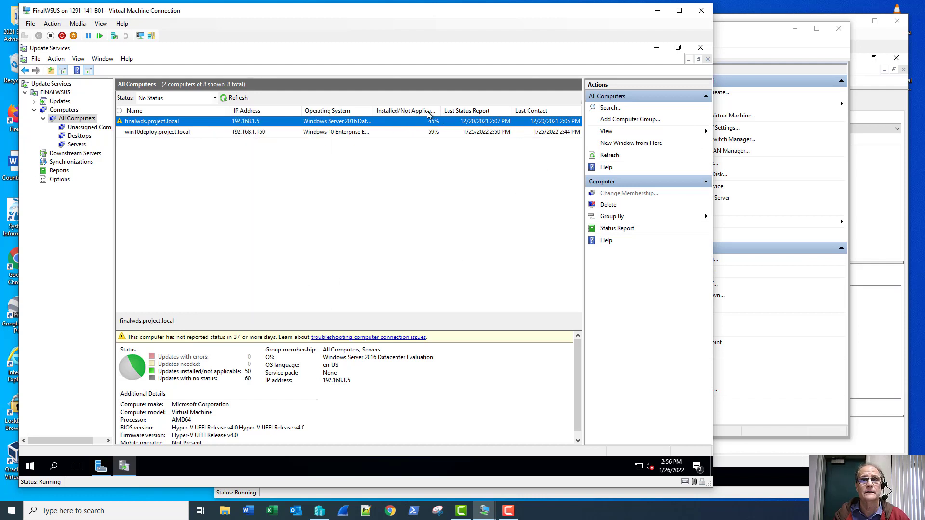
- Switch to Hyper-V Manager and start the FinalWDS virtual machine
click(727, 39)
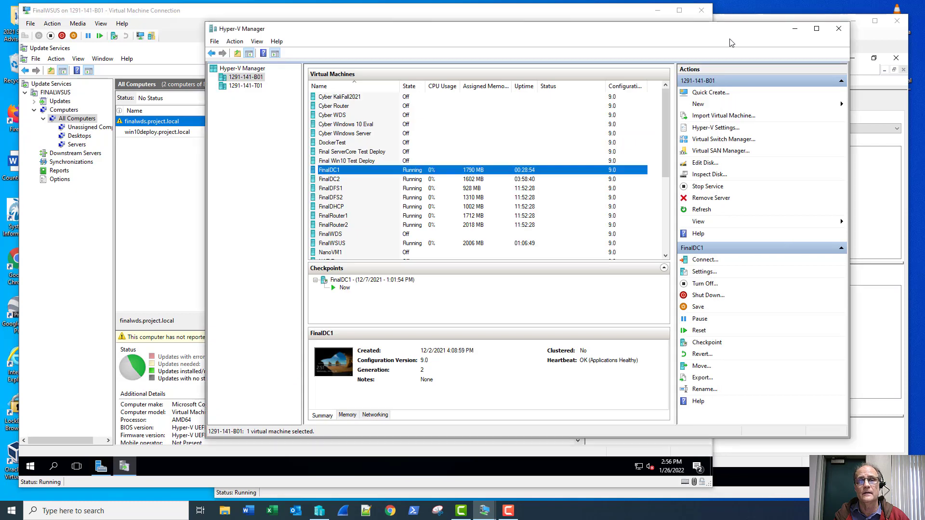
right_click(420, 235)
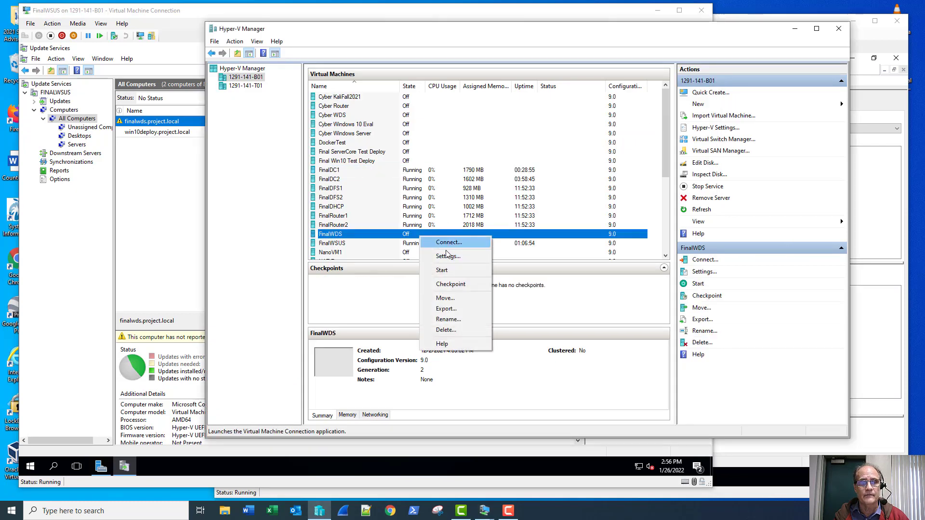
click(442, 270)
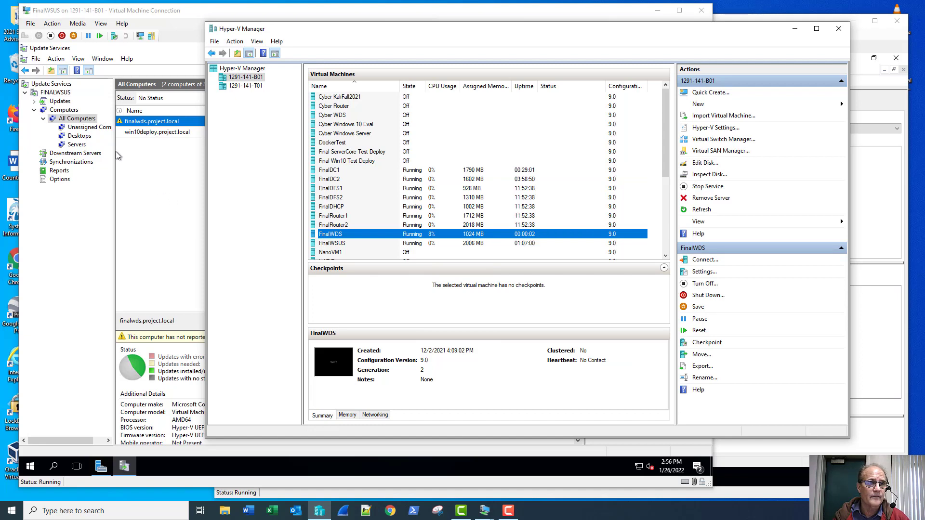
- Check finaldfs1 in the WSUS Servers computer group, and connect to the FinalDFS1 virtual machine at 1366 by 768 pixels
click(77, 145)
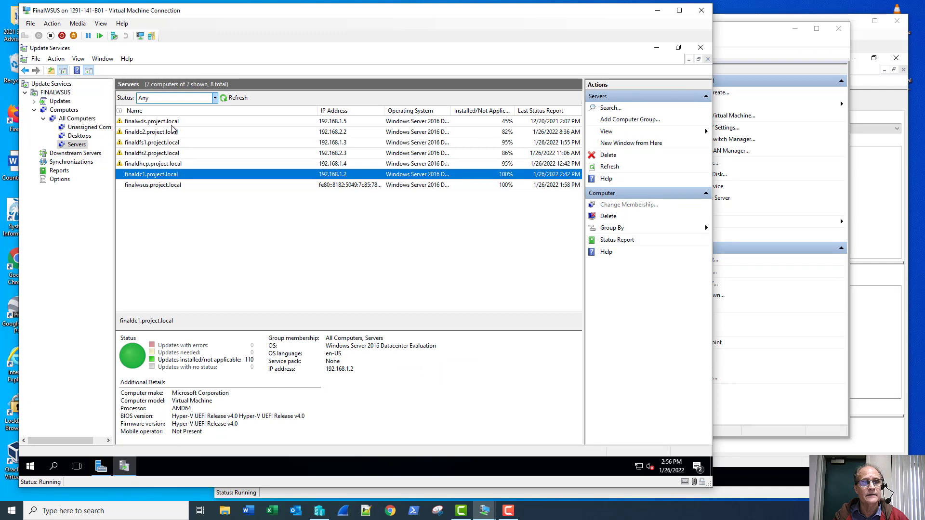
click(169, 144)
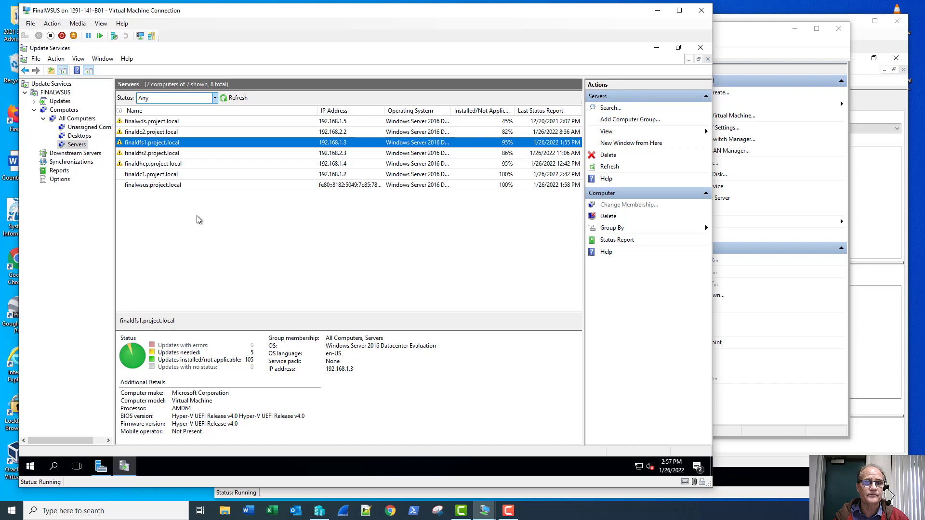
click(753, 40)
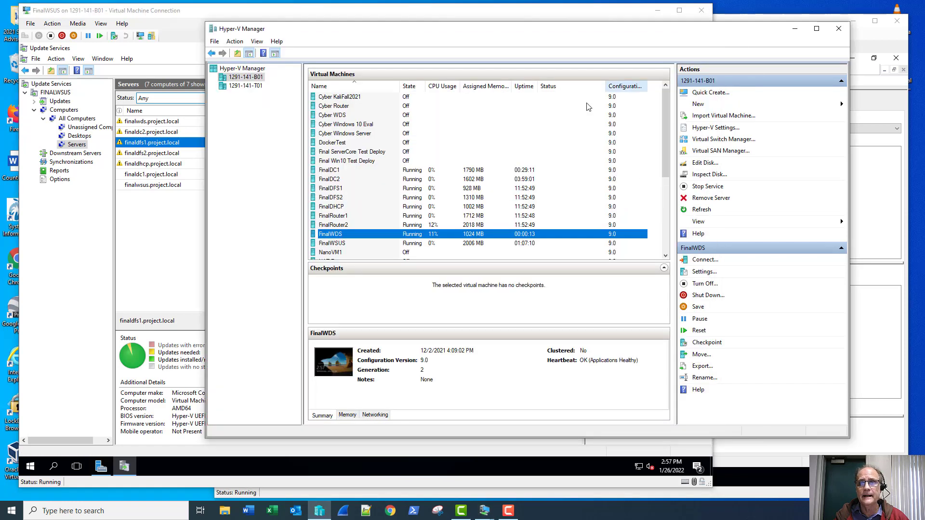
double_click(343, 188)
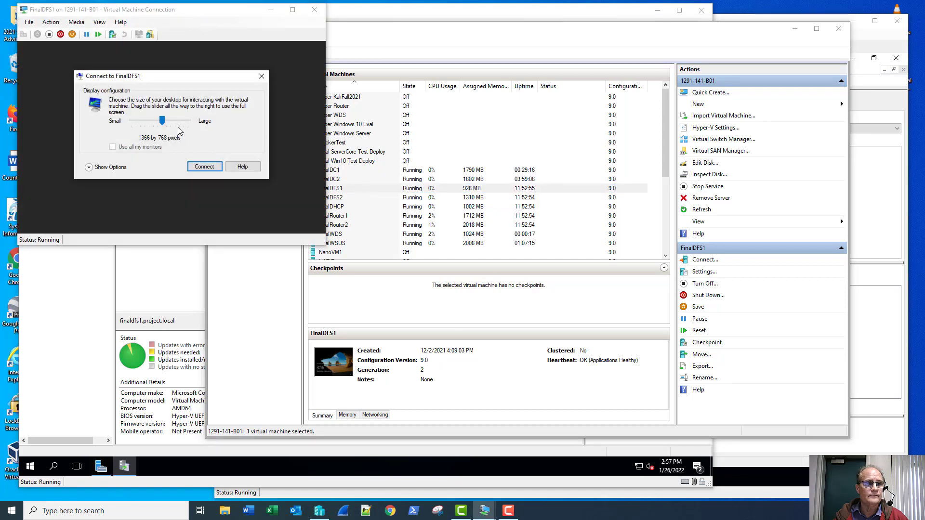
click(199, 169)
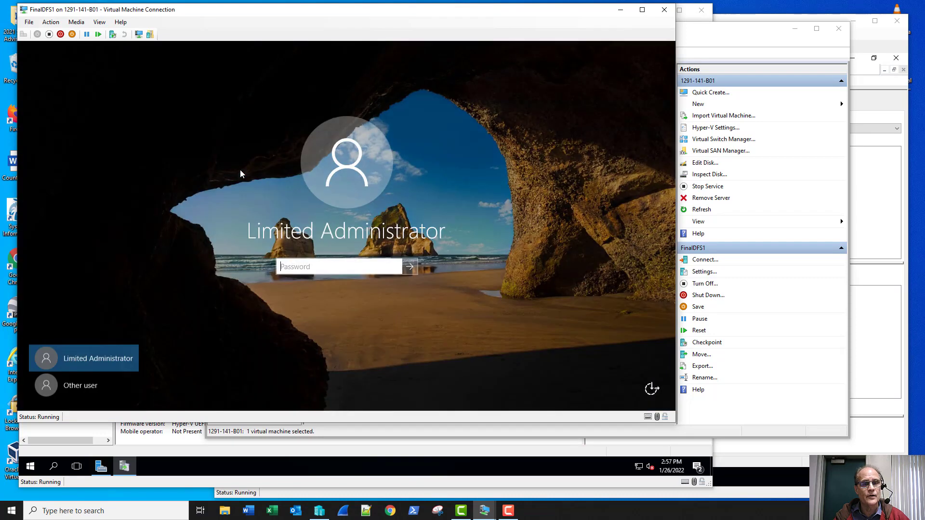
- Sign in to FinalDFS1 as another user, entering the user name sadmin and the account password
key(Tab)
key(Tab)
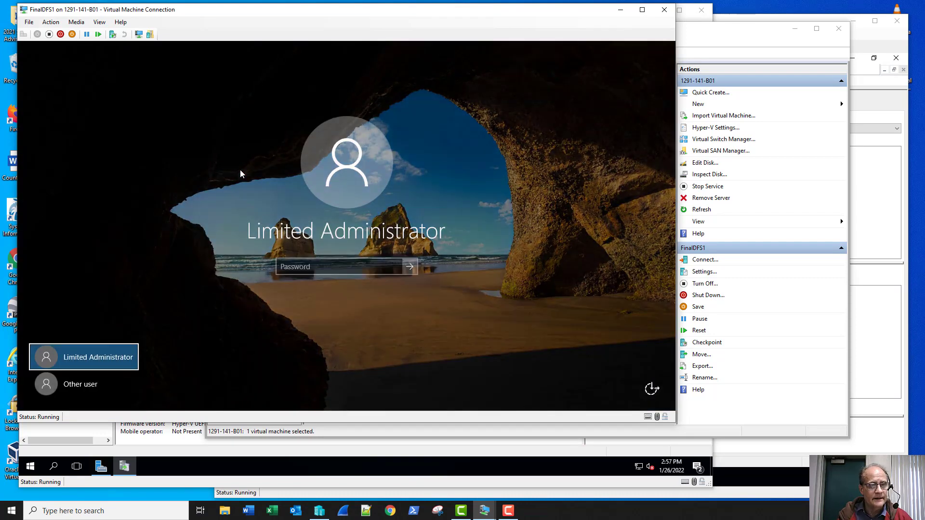
key(Down)
key(Return)
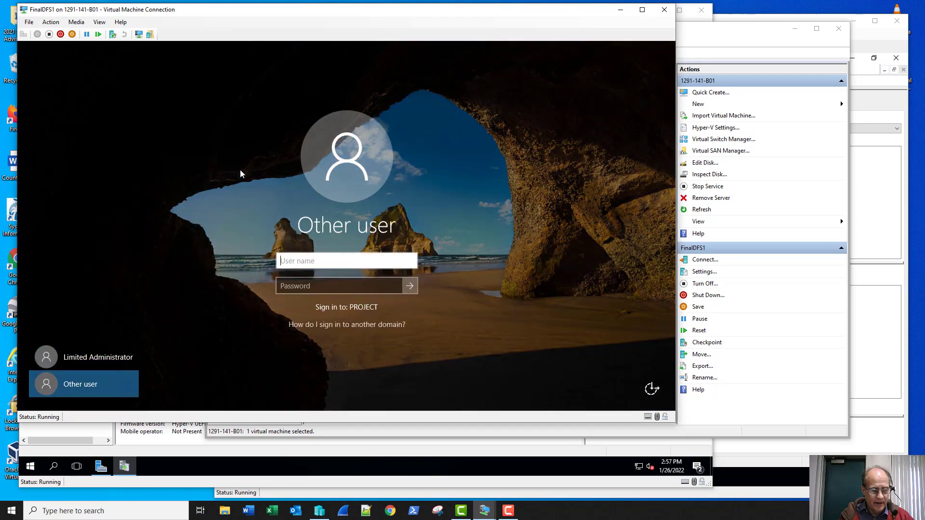
text(sadmin)
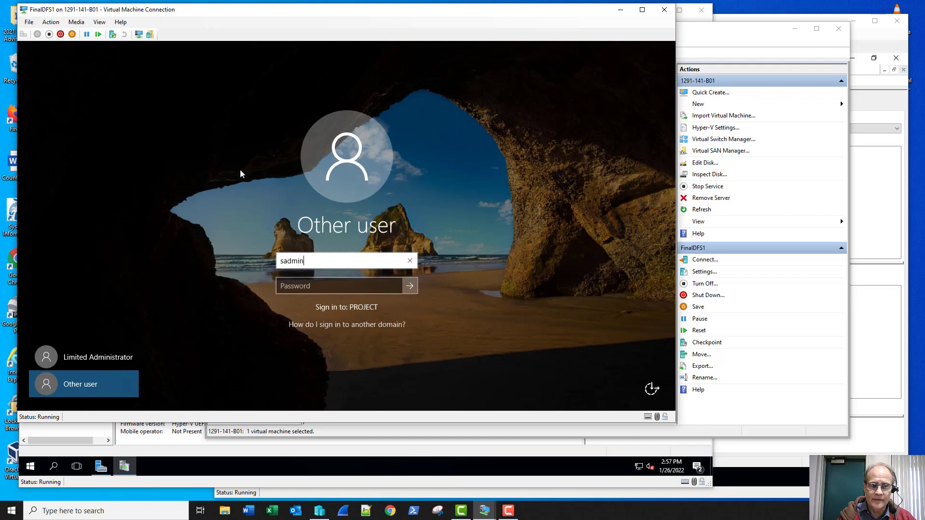
key(Tab)
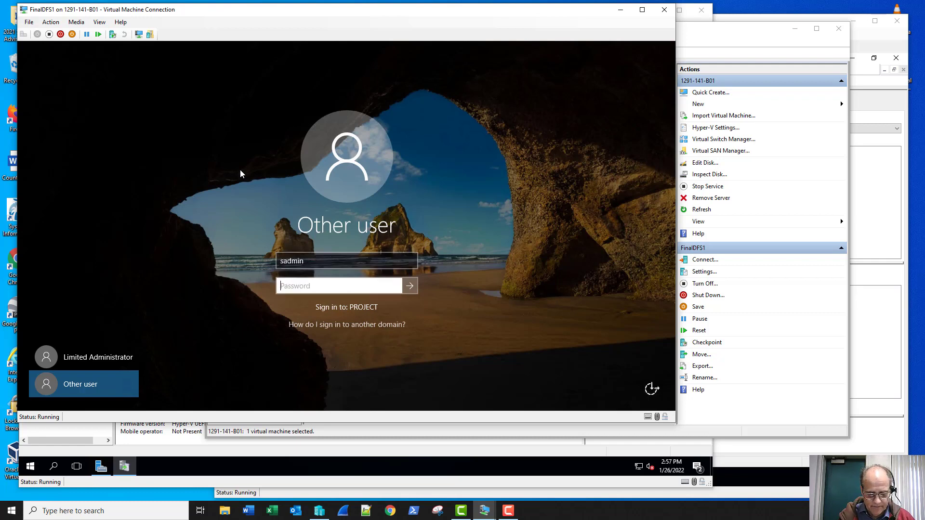
text(*********)
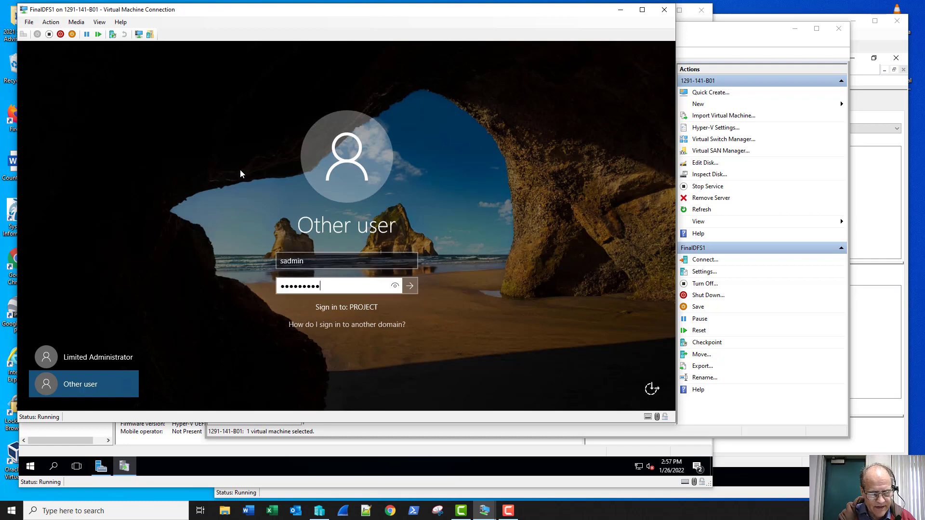
key(Return)
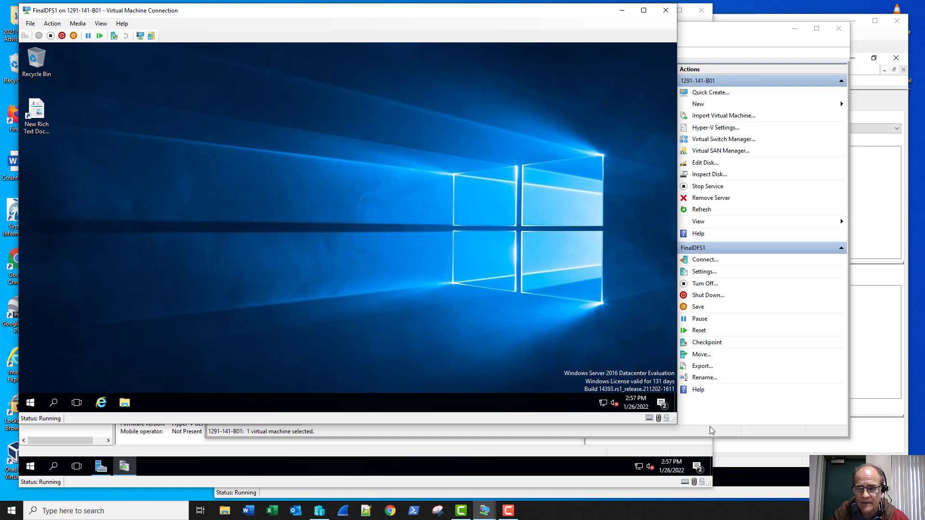
- Switch back to FinalWSUS and check in the WSUS options how computers are assigned to groups, without changing the setting
click(114, 452)
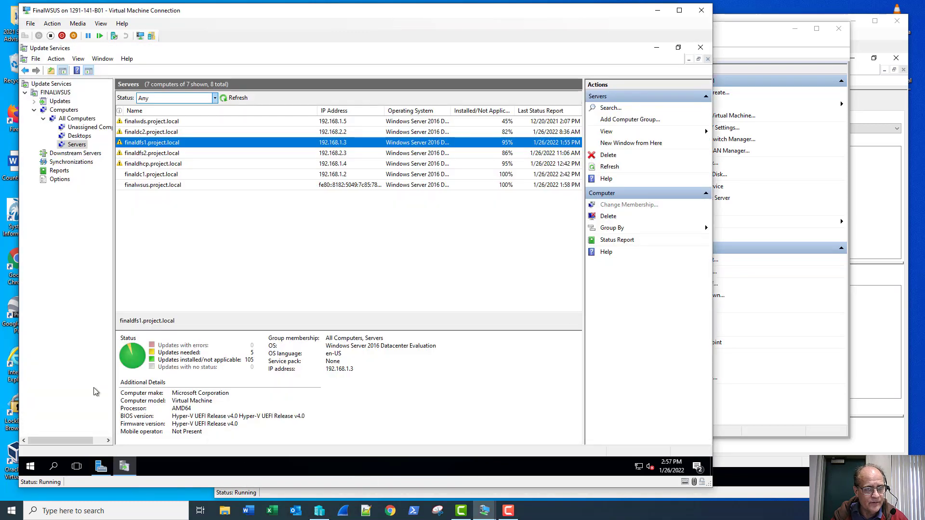
click(60, 179)
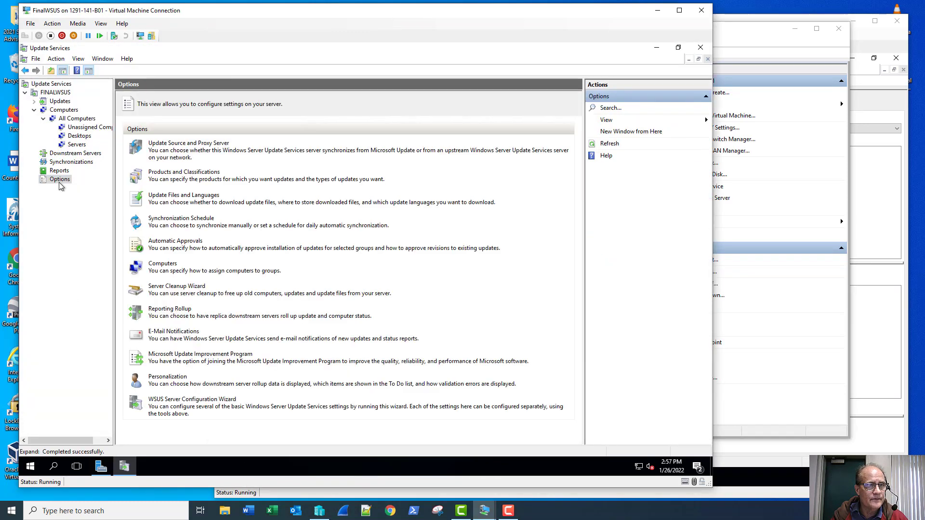
click(164, 264)
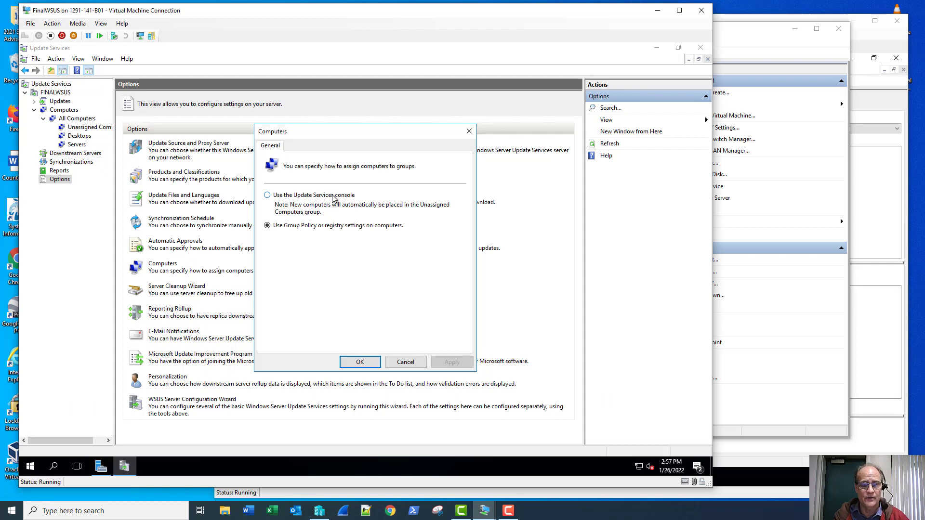
click(403, 362)
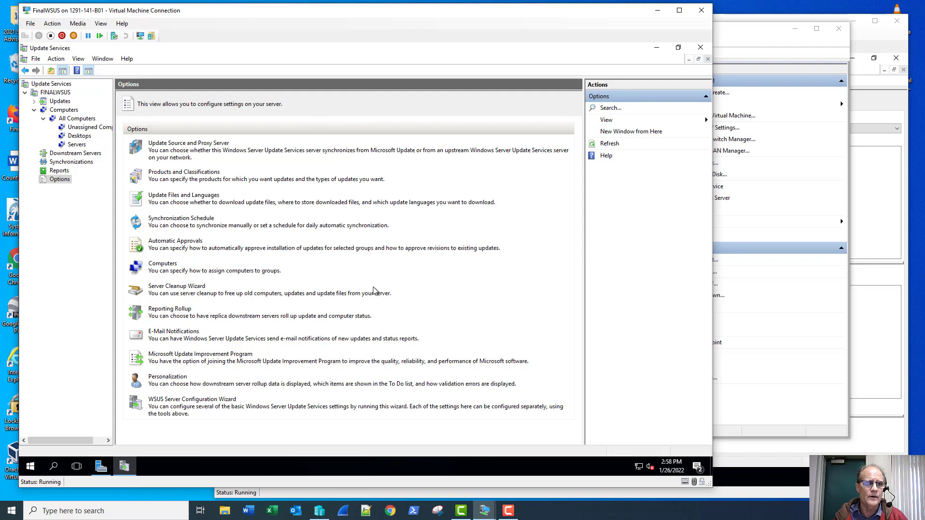
- Review the Definition Updates rule in the automatic approval options and the properties offered for a new rule, then cancel
click(168, 243)
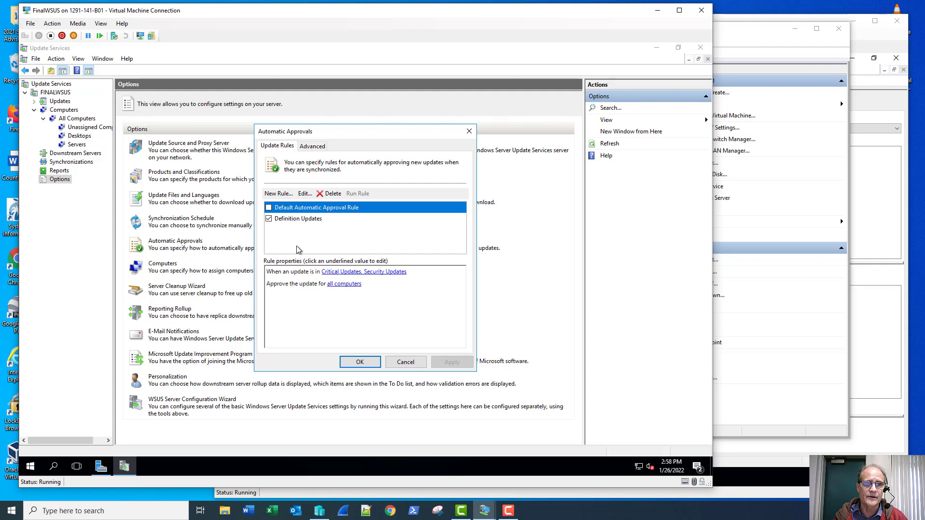
click(305, 221)
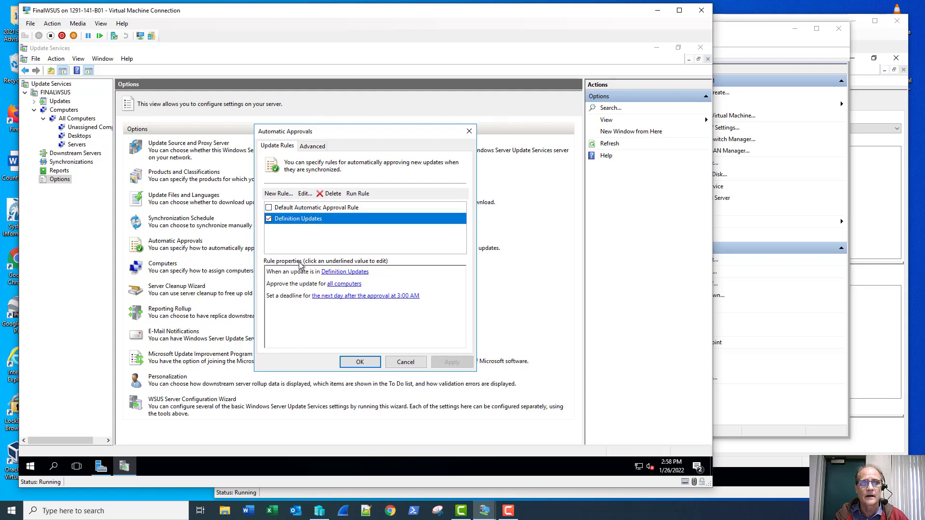
click(282, 195)
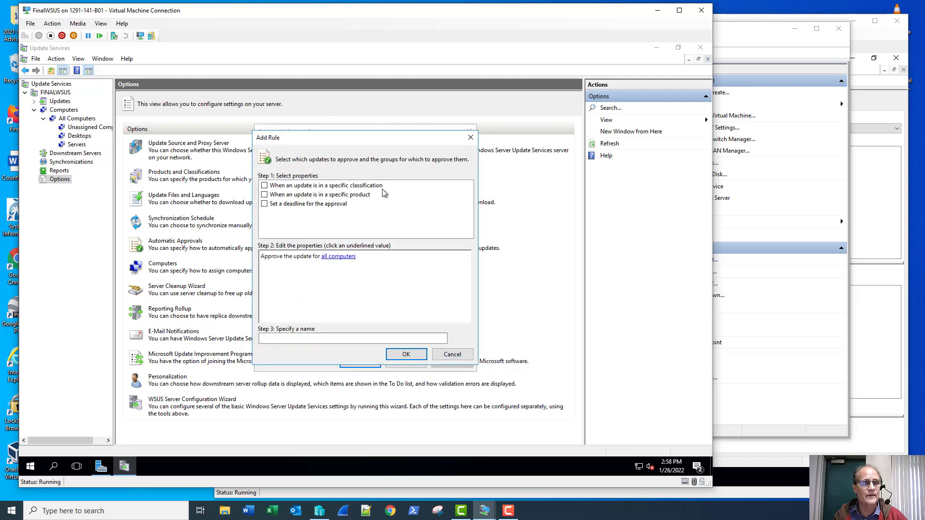
click(470, 139)
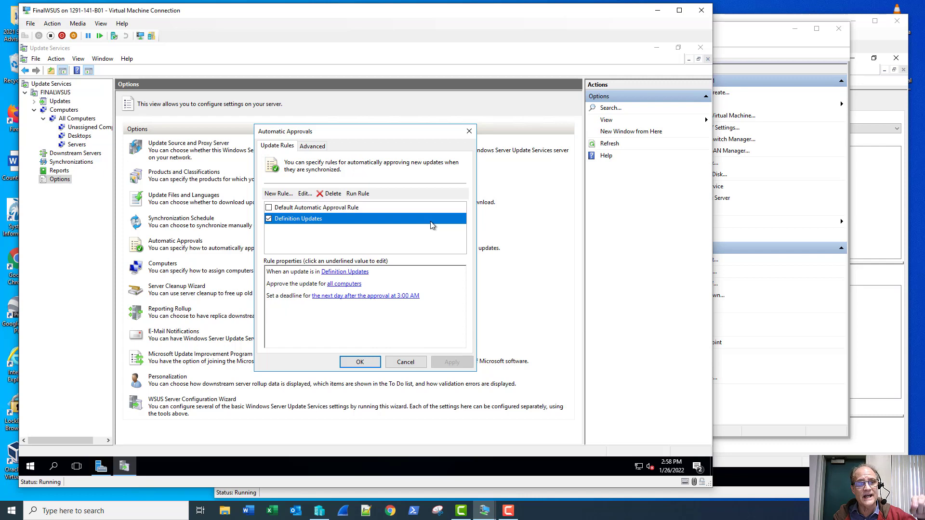
click(410, 365)
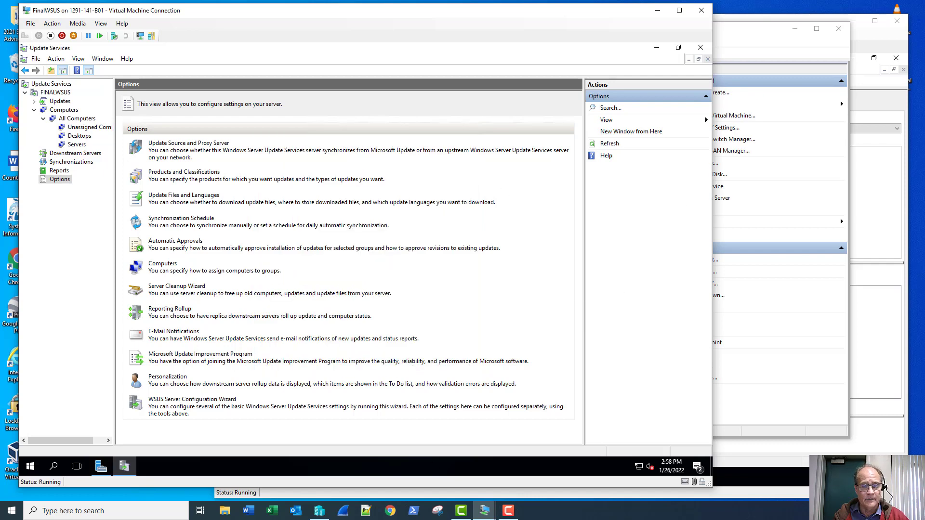
- Switch to the FinalDFS1 virtual machine and download the available updates from its Windows Update settings
mouse_move(485, 511)
click(558, 462)
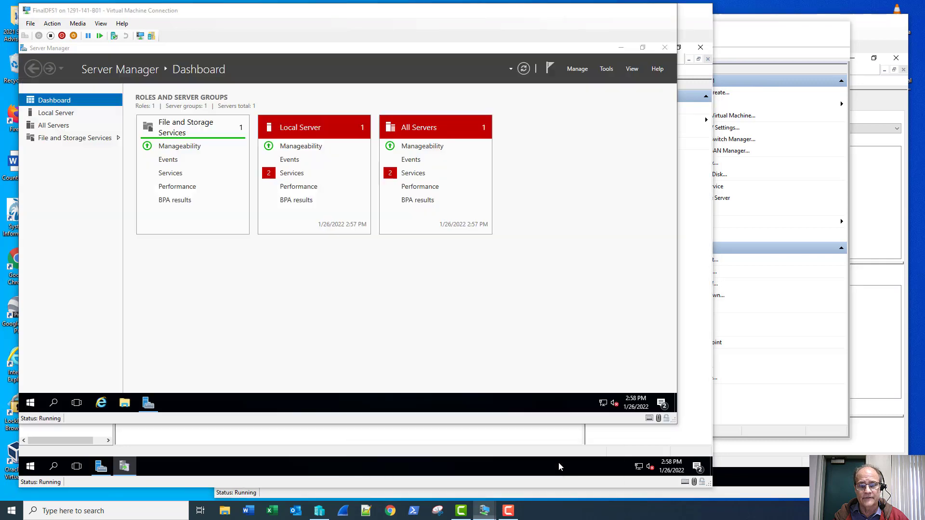
click(30, 403)
click(28, 357)
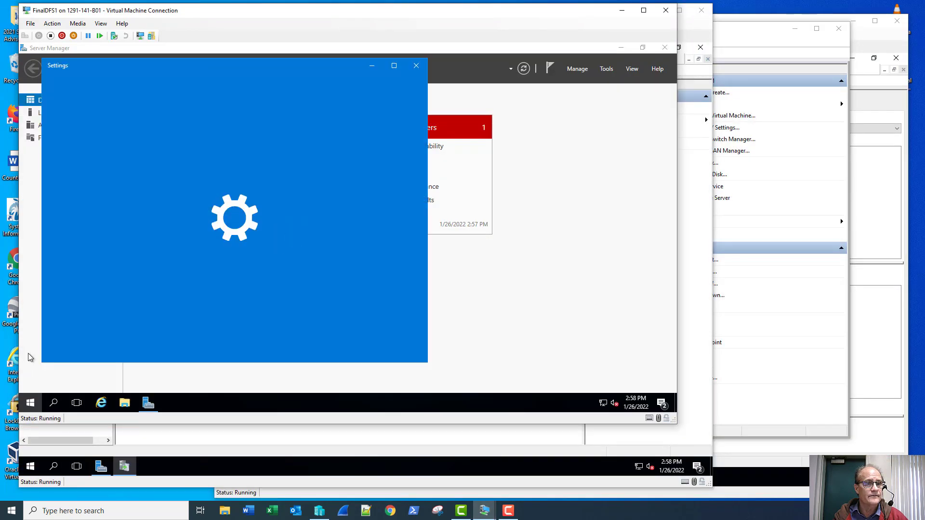
scroll(112, 339, down, 3)
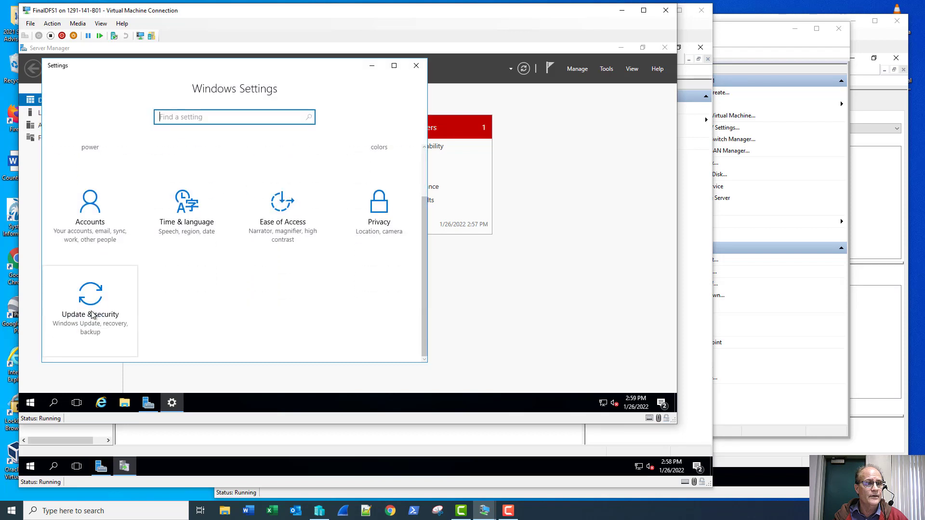
click(93, 316)
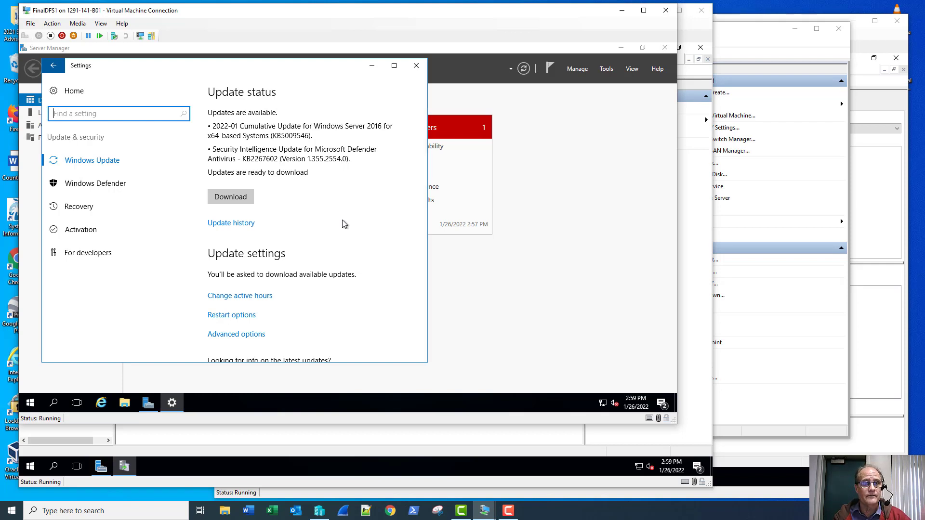
click(238, 201)
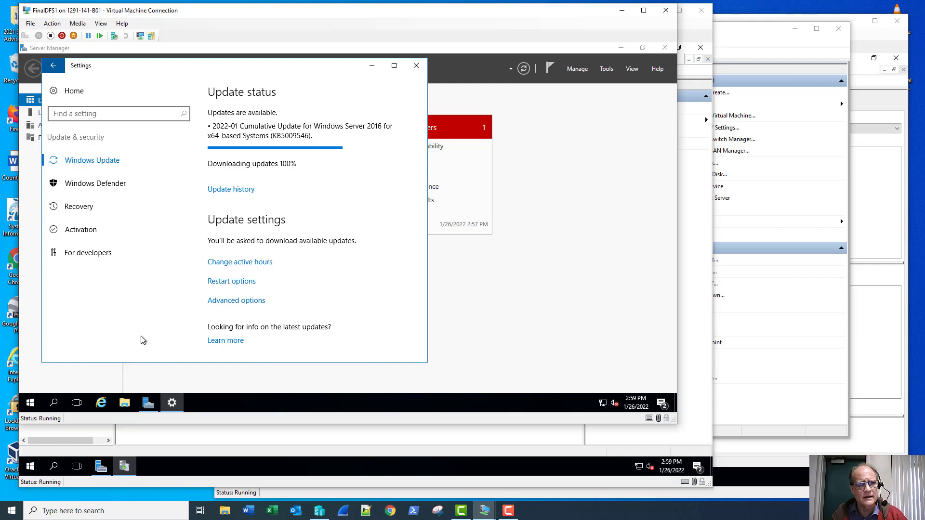
- Open a Command Prompt on FinalDFS1, set its font size to 28, and reposition the window to fit the desktop
click(32, 408)
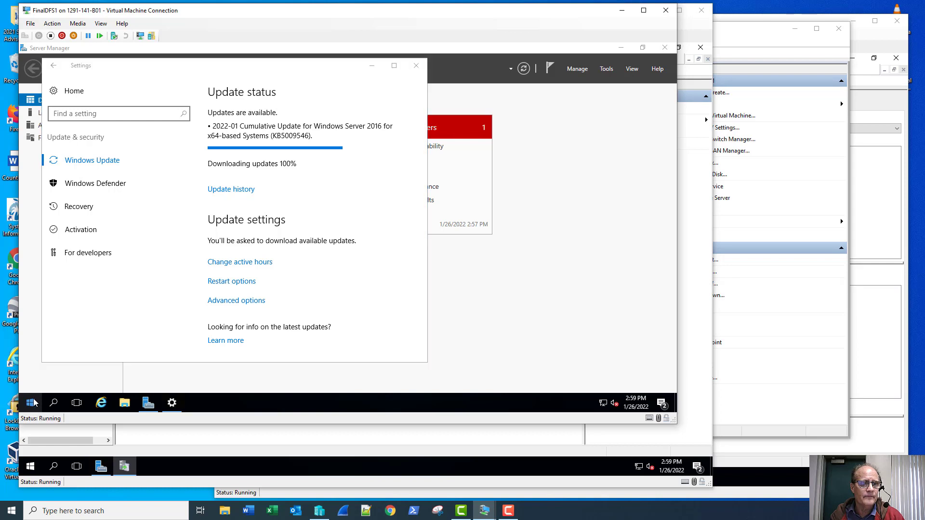
right_click(33, 403)
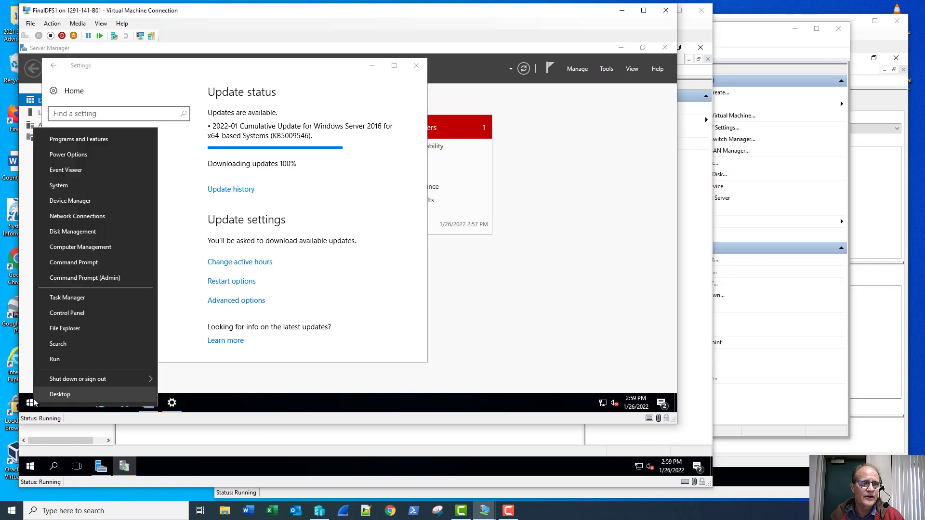
click(81, 264)
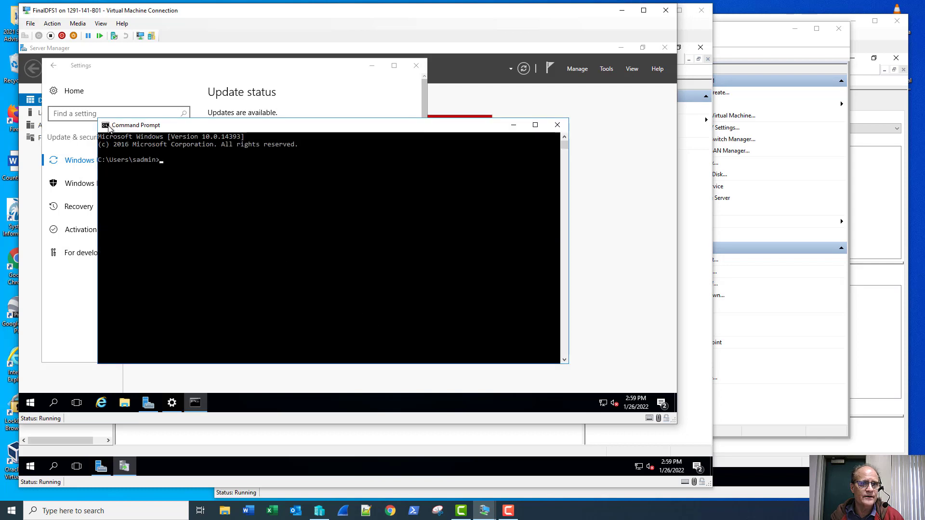
click(105, 126)
click(129, 227)
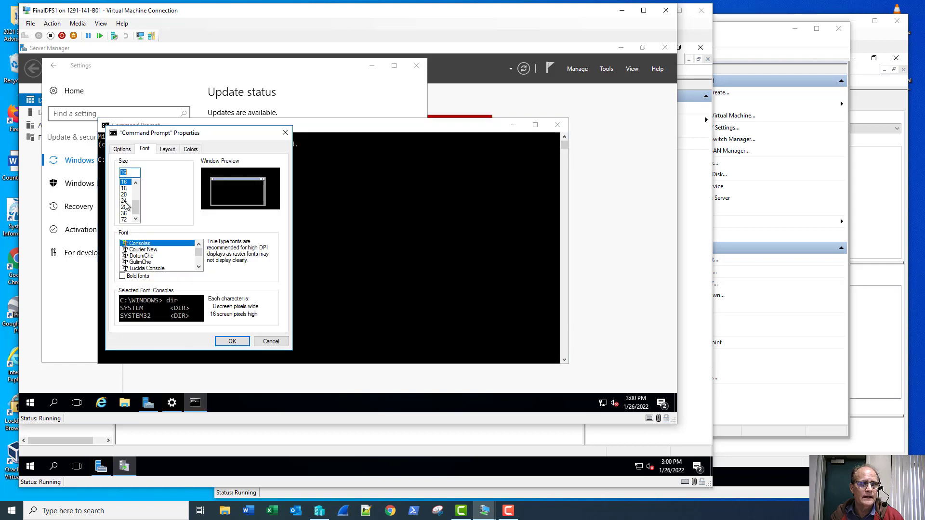
click(125, 207)
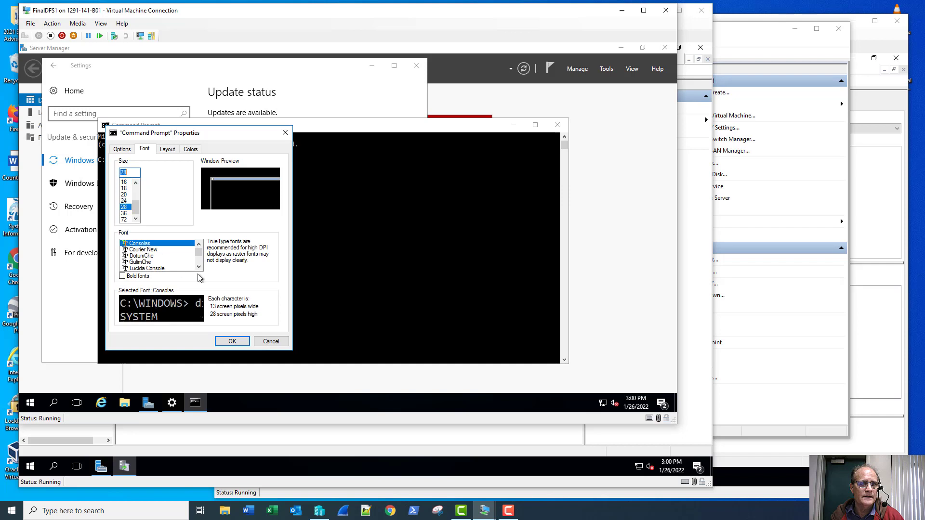
click(232, 341)
drag(349, 129, 276, 68)
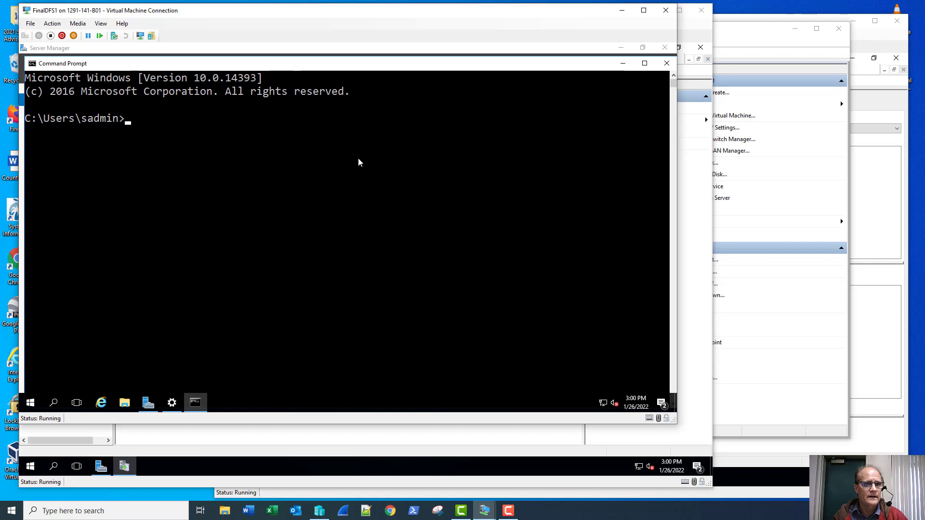
- Make FinalDFS1 report to WSUS by running \Windows\System32\wuauclt.exe /reportnow
text(\)
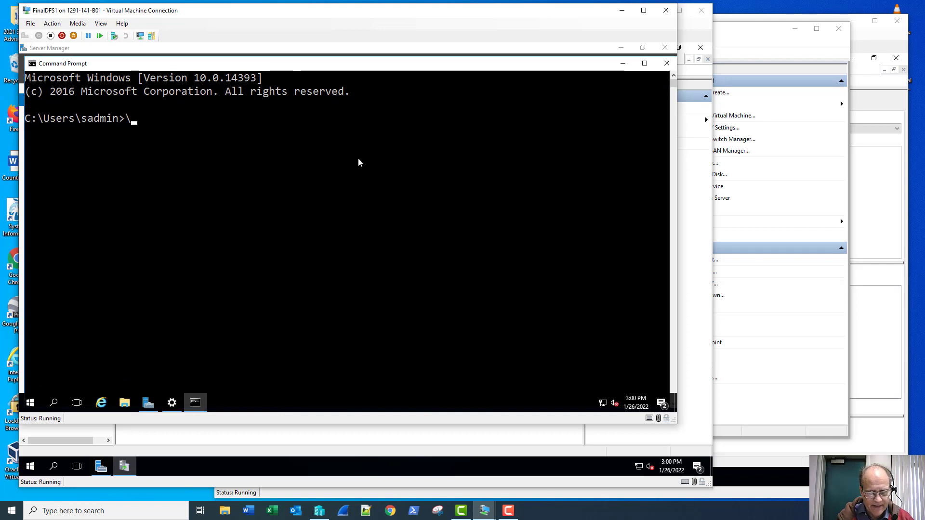
text(wi)
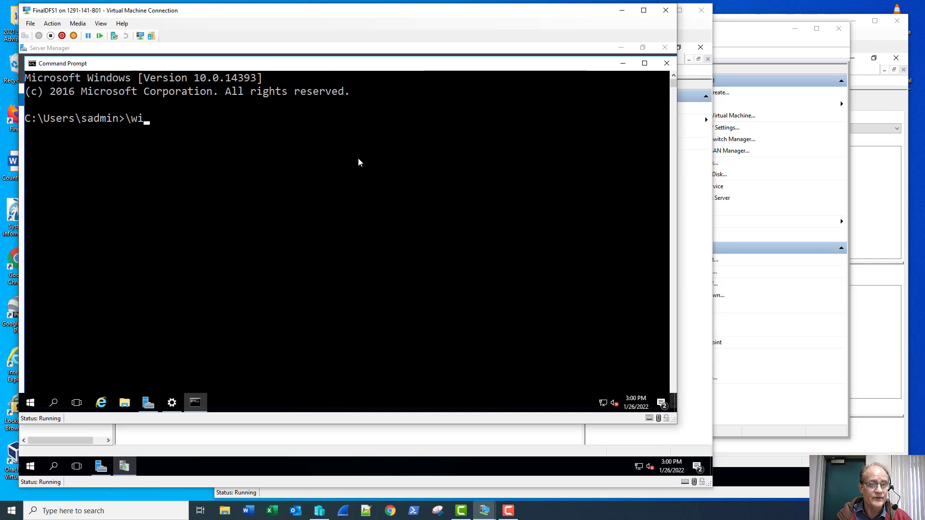
key(Tab)
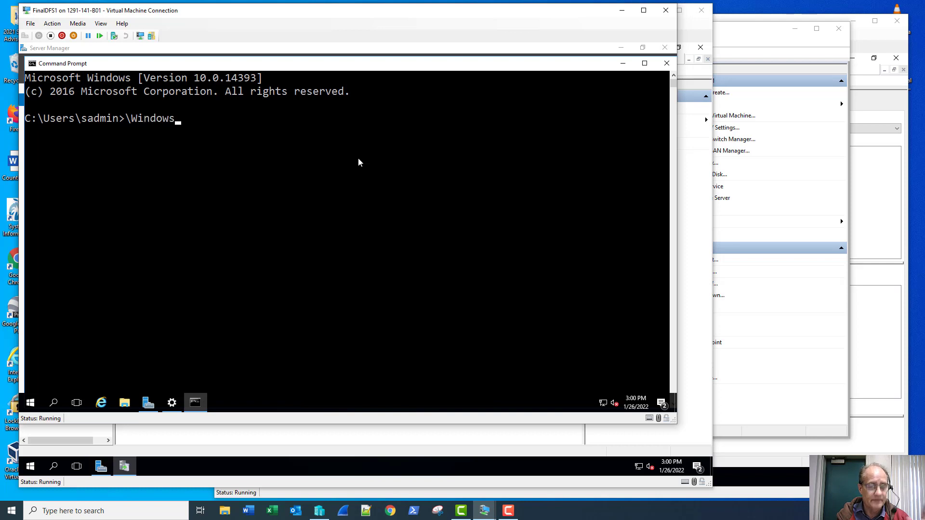
text(\sys)
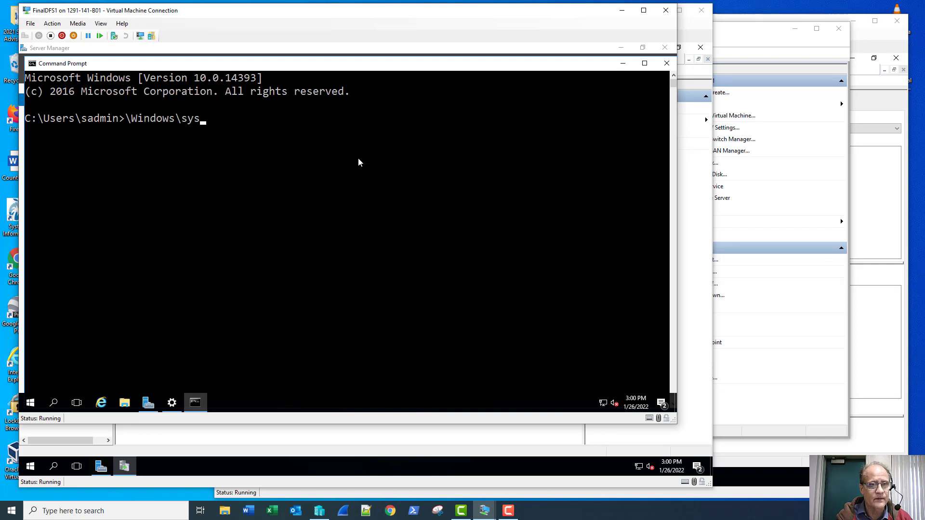
key(Tab)
key(Tab)
key(Tab)
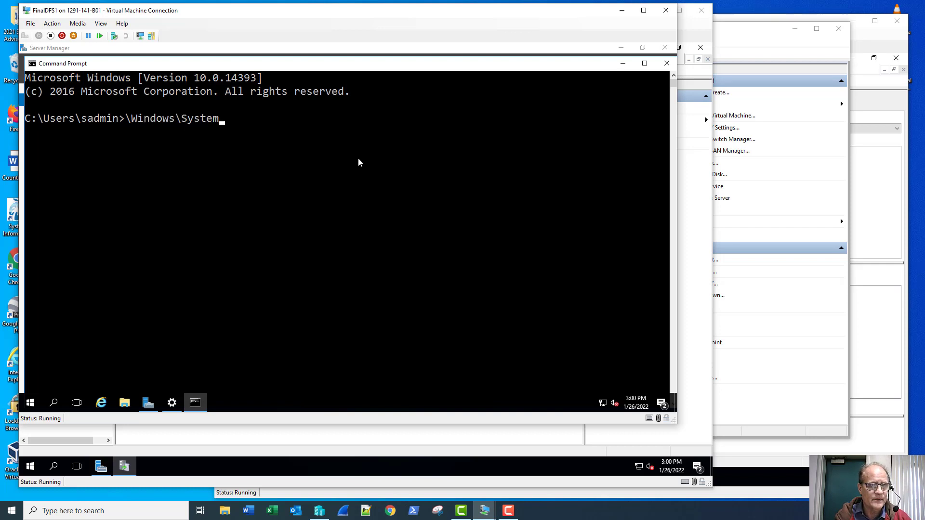
text(\)
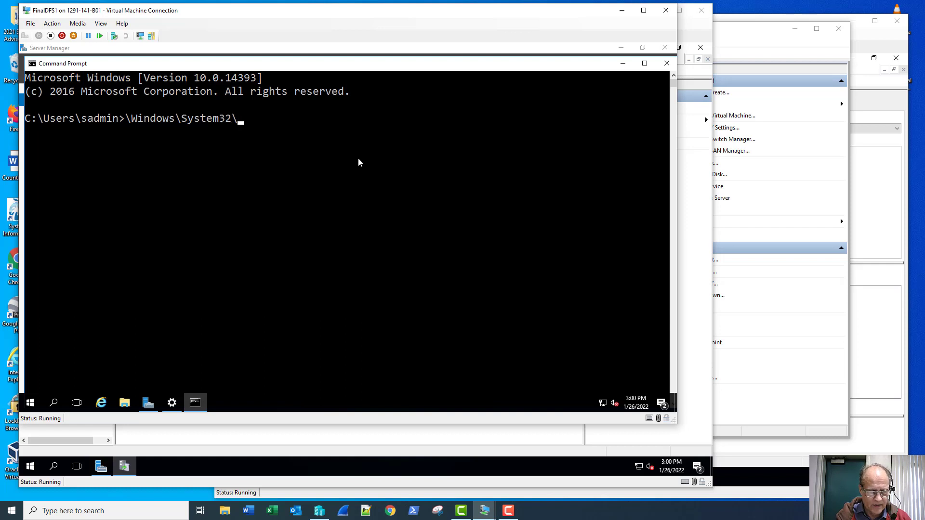
text(wuau)
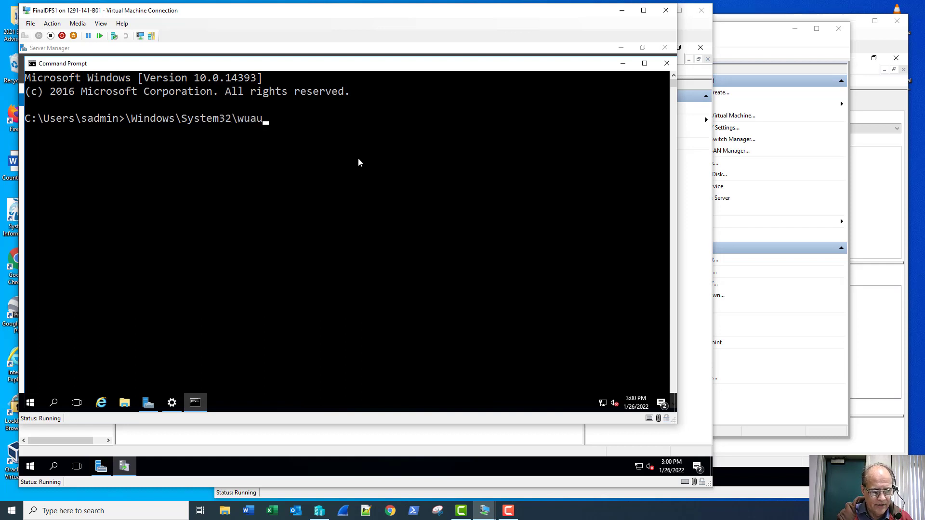
key(Tab)
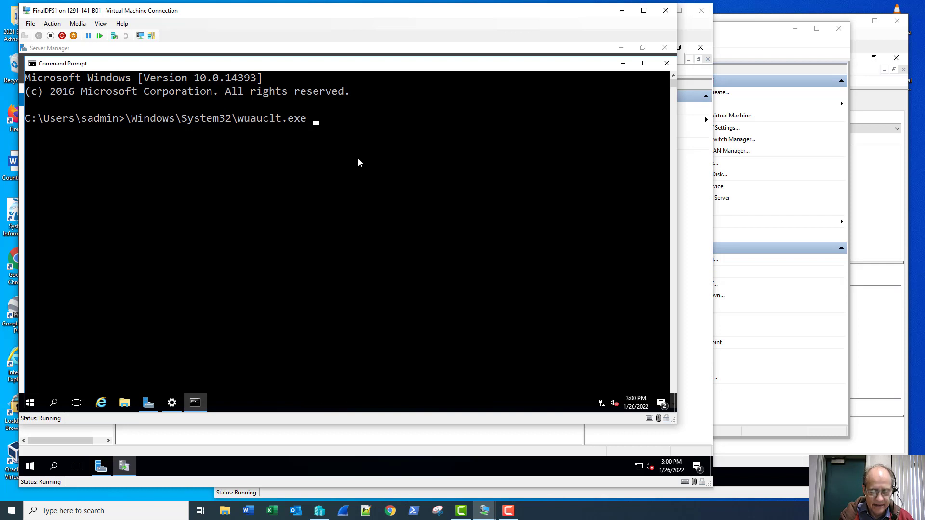
text(/)
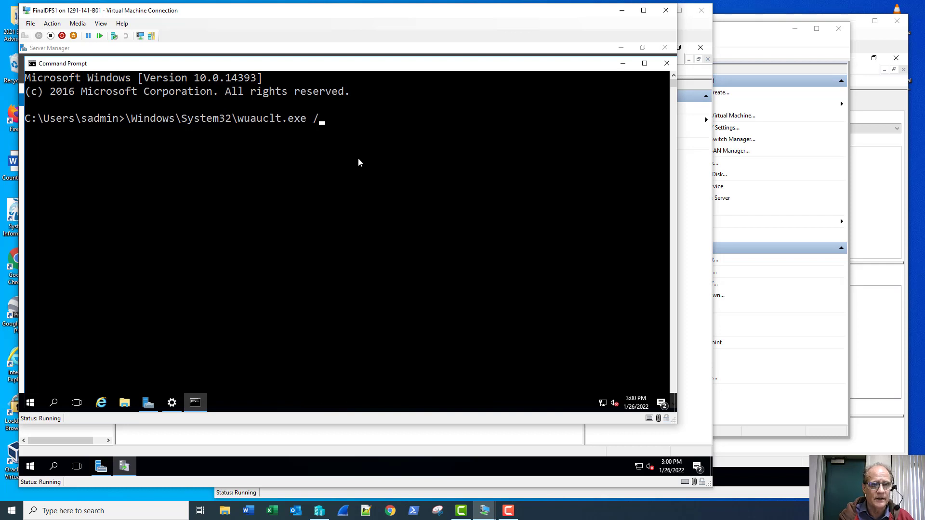
text(reportn)
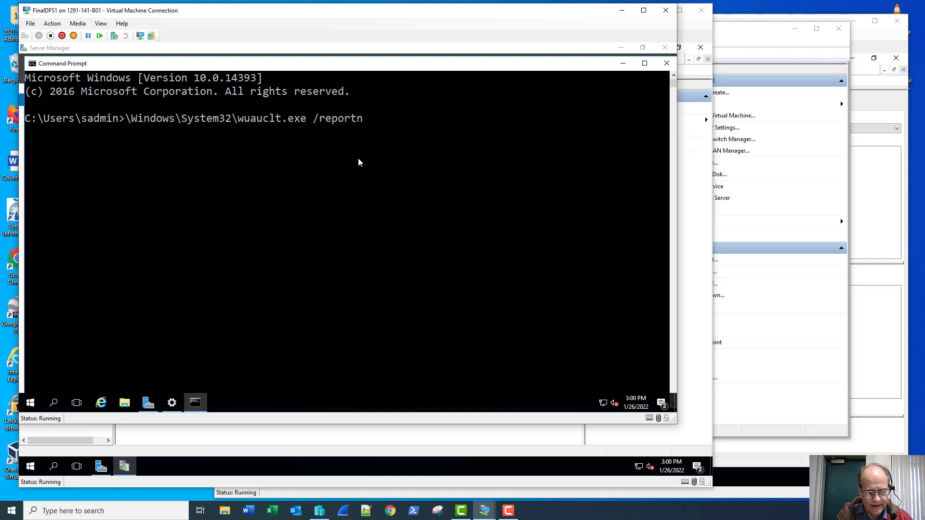
text(ow)
key(Return)
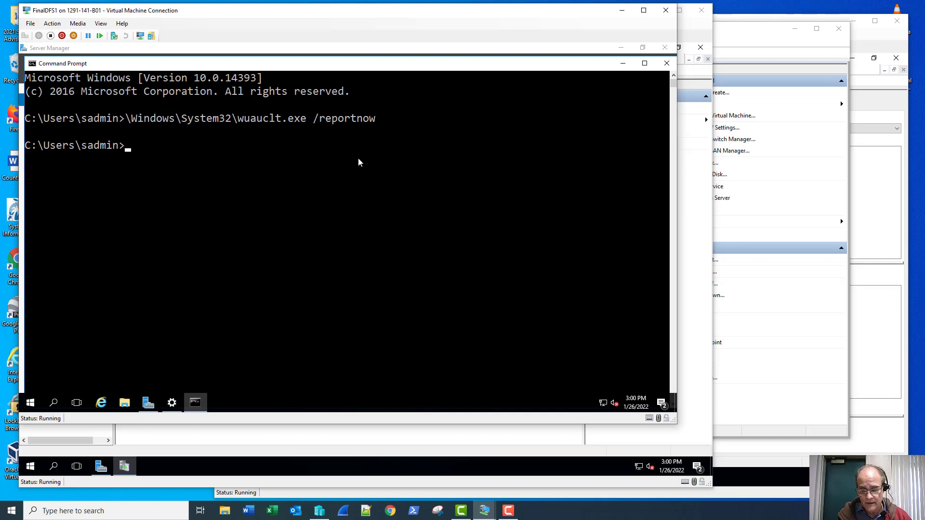
- Trigger update detection by running \Windows\System32\wuauclt.exe /detectnow, and close the Command Prompt
key(Up)
key(BackSpace)
key(BackSpace)
key(BackSpace)
key(BackSpace)
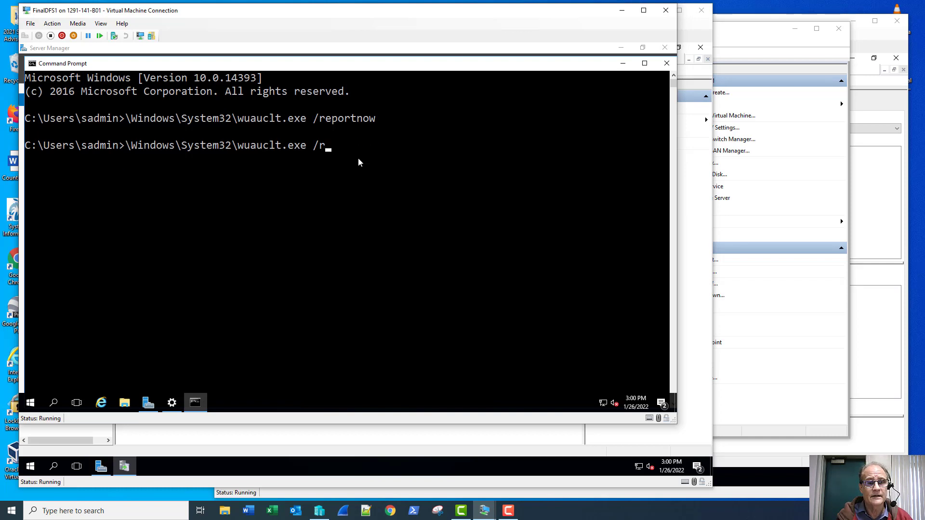
text(detectnow)
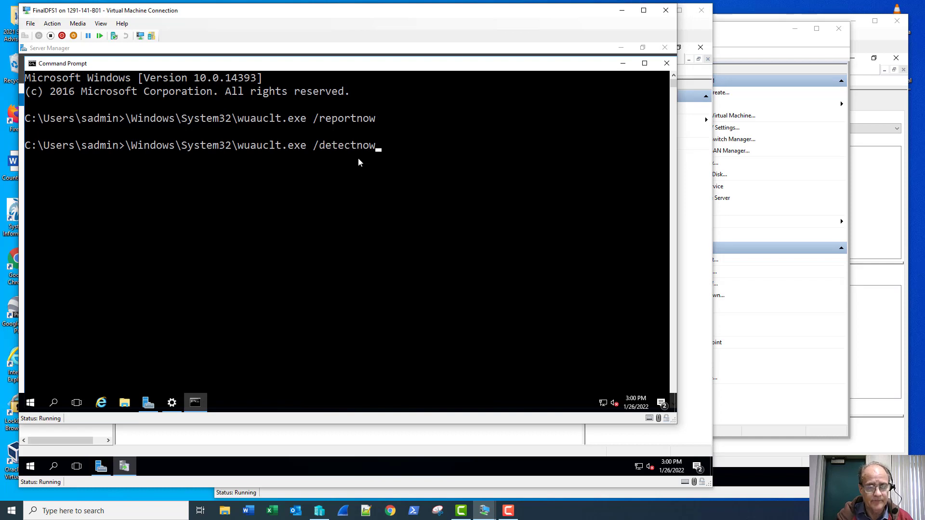
key(Return)
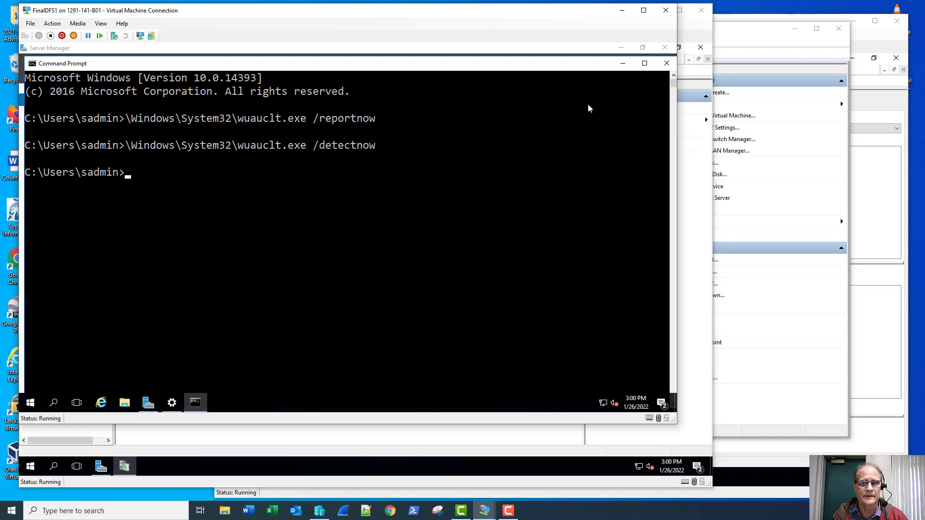
click(674, 60)
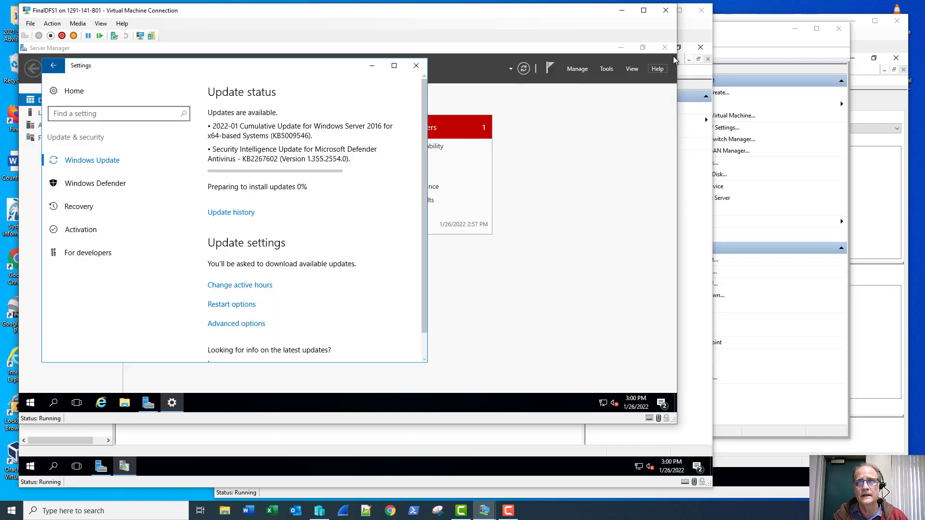
- Switch back to FinalWSUS, refresh the Servers computer group to check the status reports, and view the Computers overview
click(688, 31)
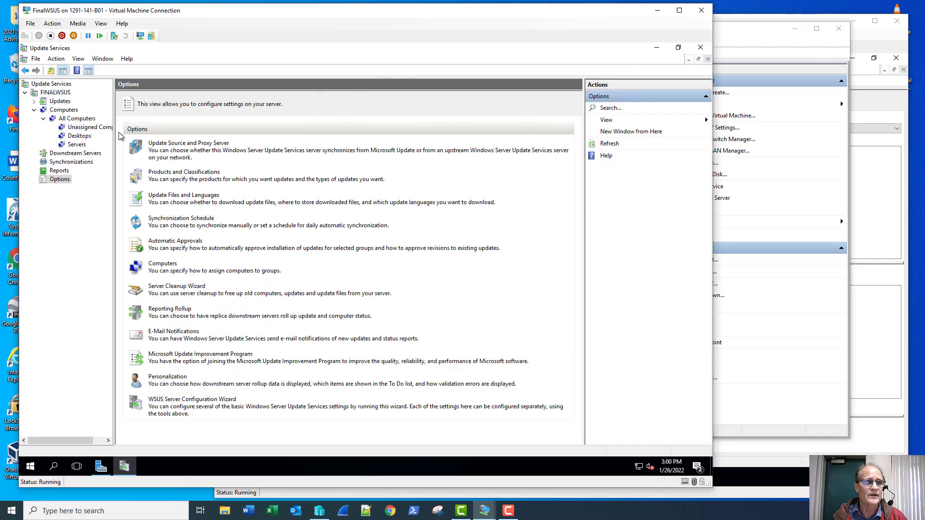
click(79, 145)
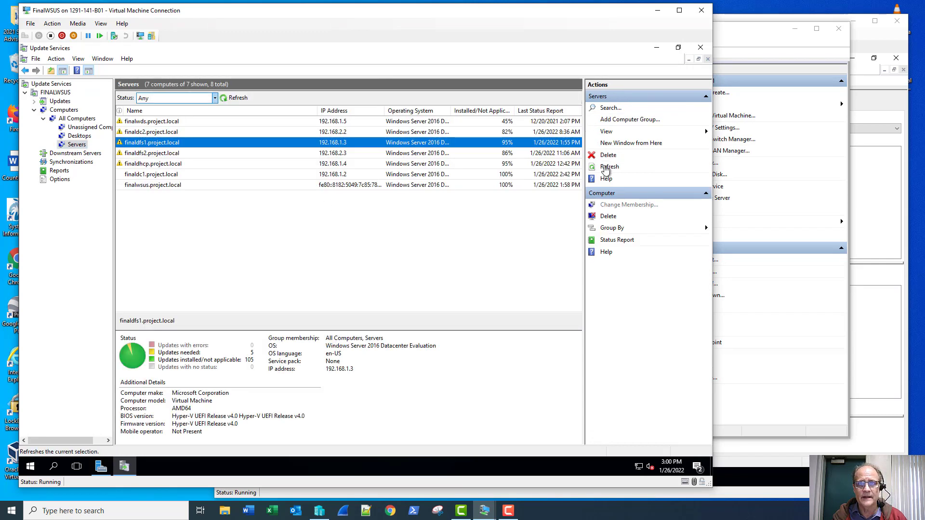
click(608, 167)
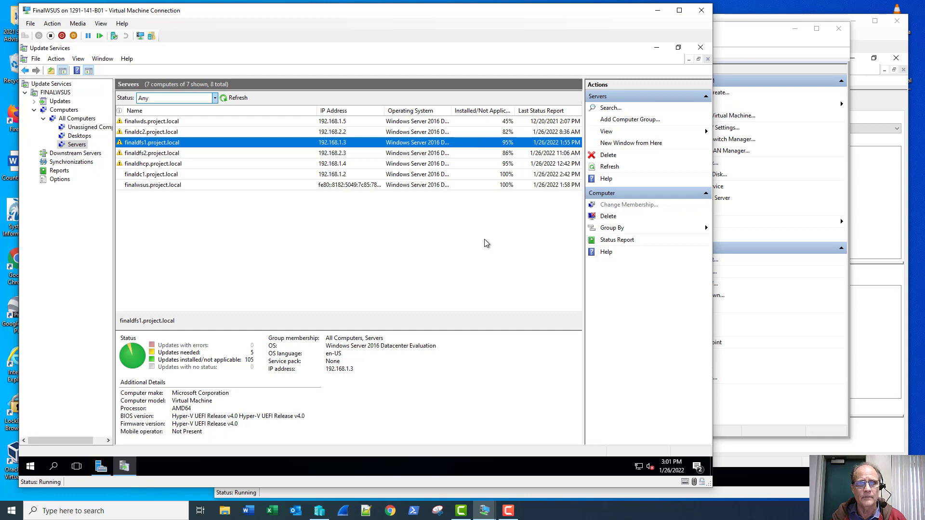
click(63, 112)
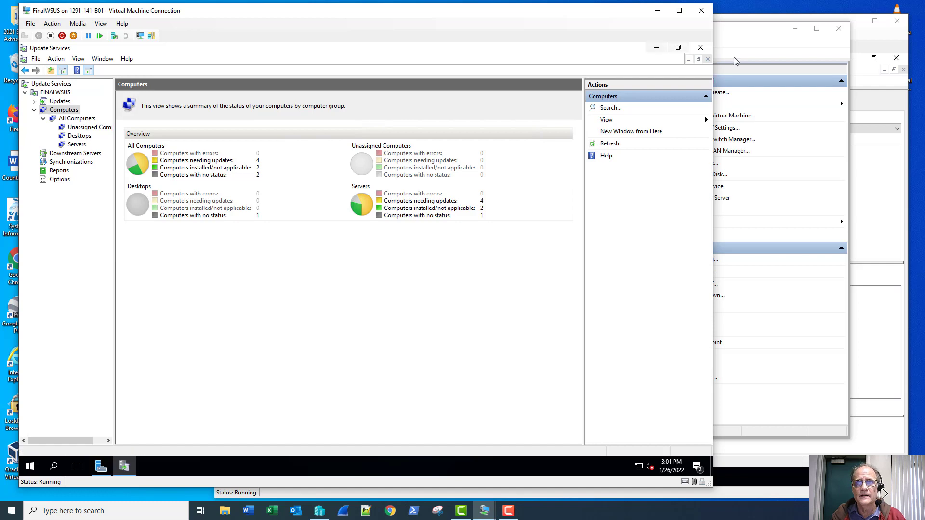
- Check the Windows Update progress on FinalDFS1, close its connection window, and return to FinalWSUS
click(760, 37)
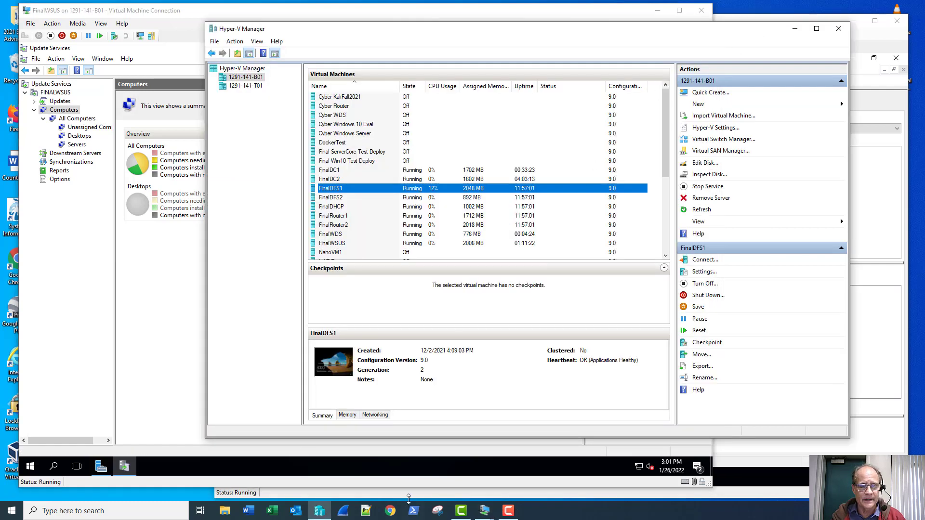
mouse_move(484, 513)
click(398, 462)
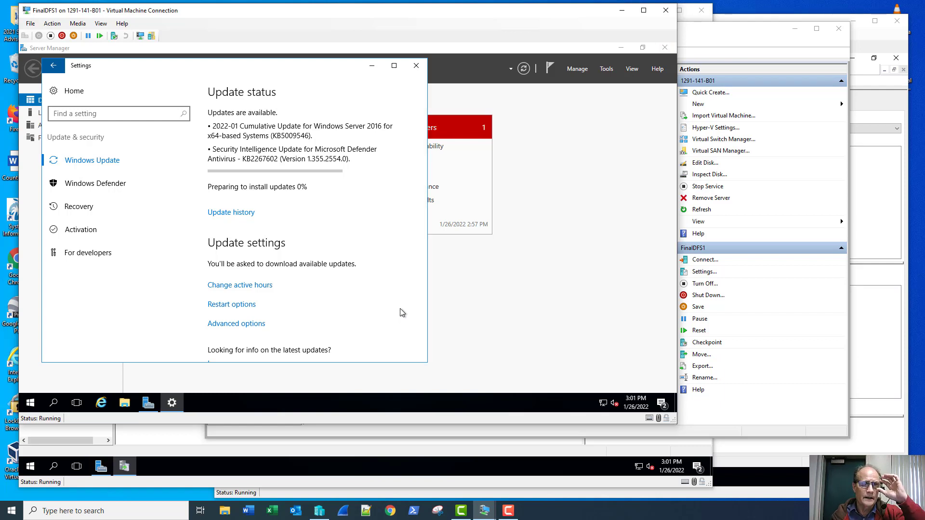
click(668, 11)
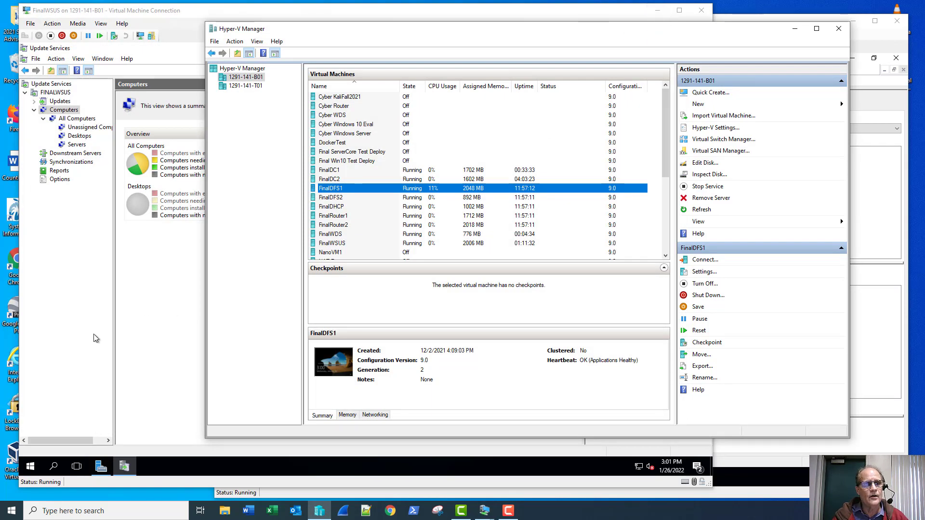
click(71, 261)
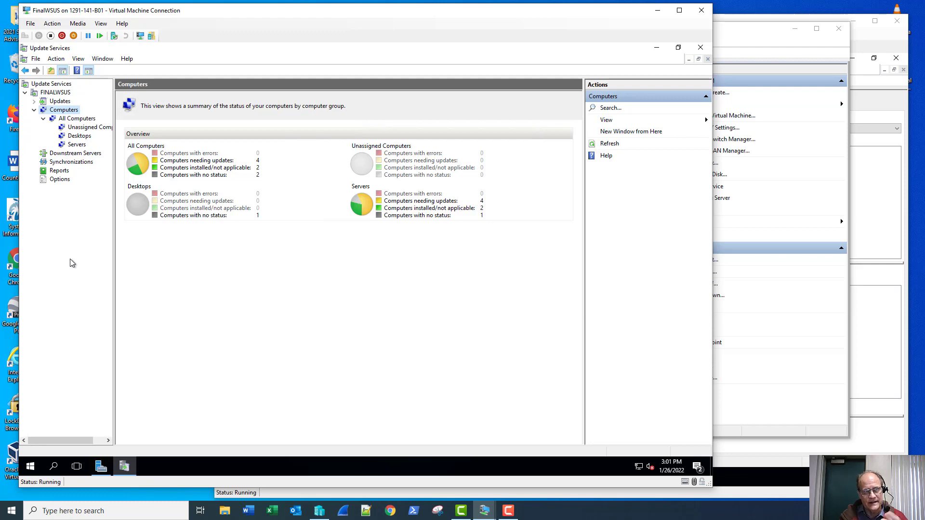
- Review the WSUS options and the E-Mail Notifications settings, then cancel without making changes
click(59, 178)
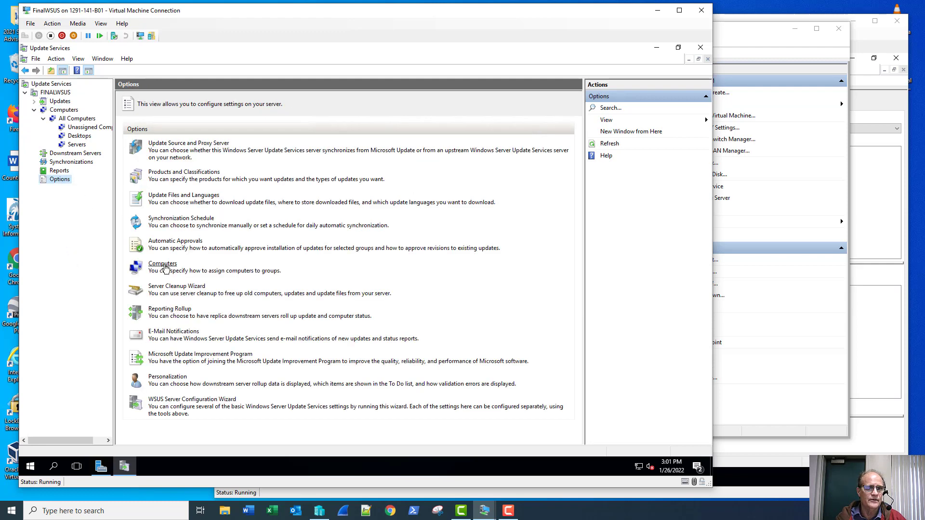
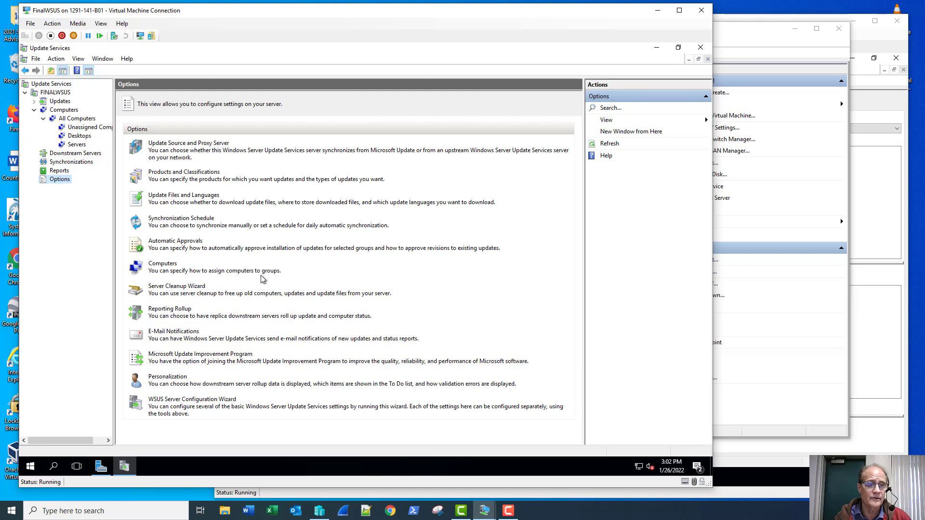
click(192, 332)
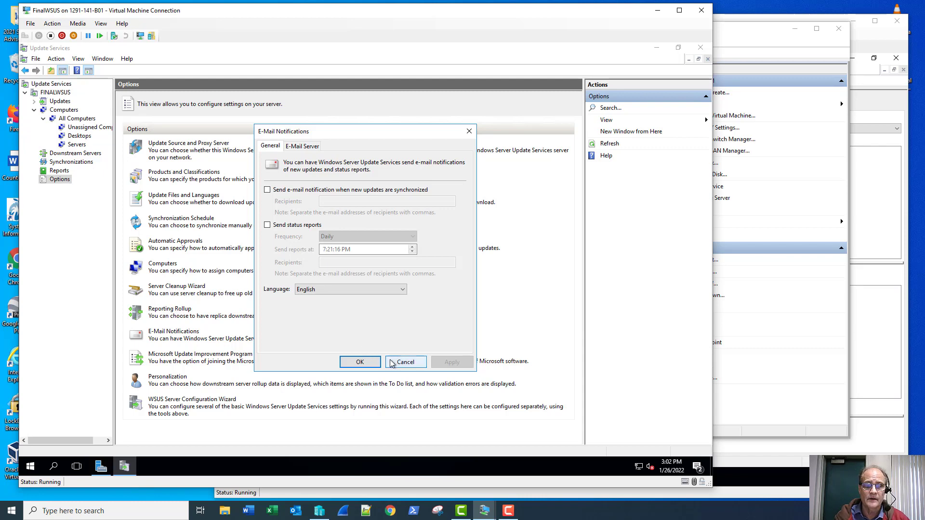
click(405, 361)
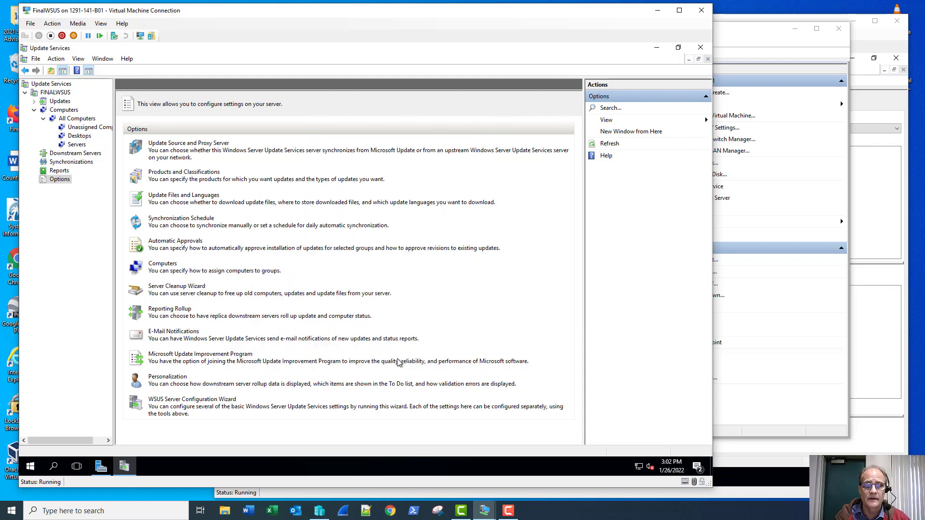
- View the FINALWSUS server overview and the Updates summary, and expand the list of update views
click(56, 93)
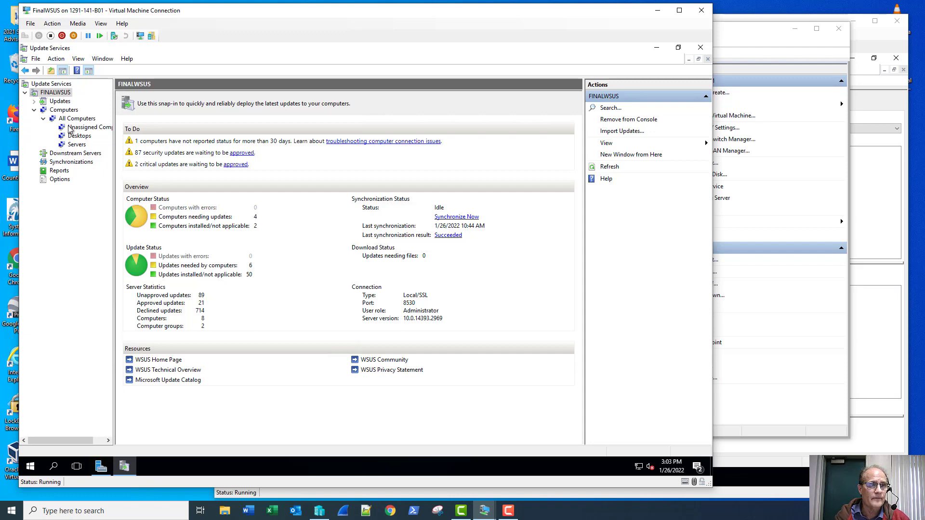
click(62, 102)
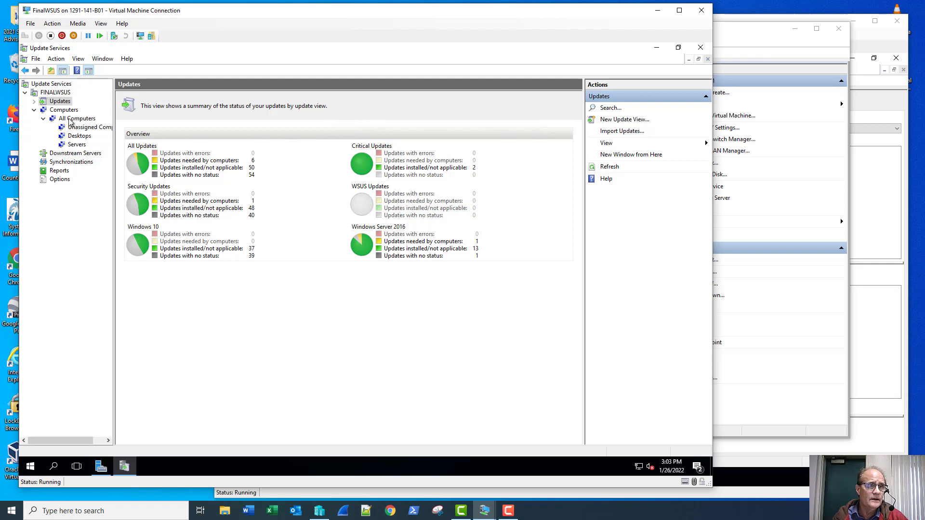
click(34, 101)
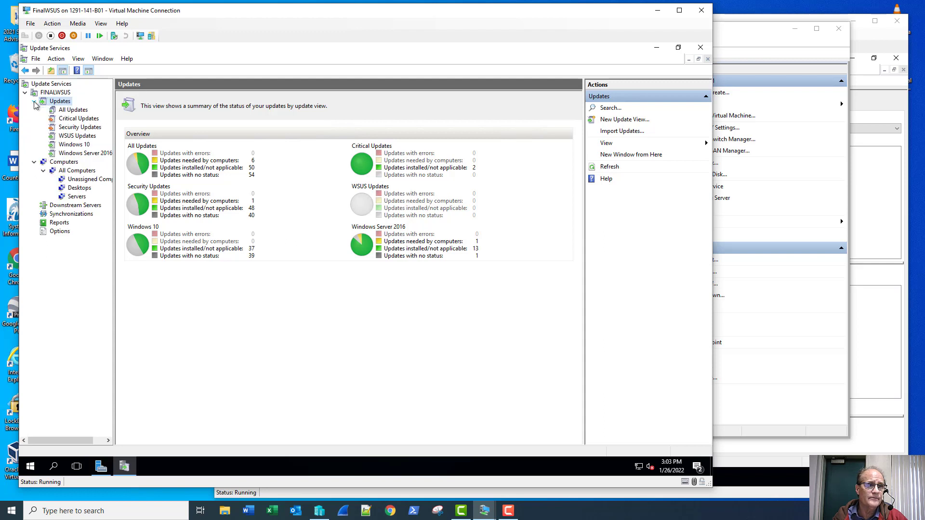
- Examine the properties available for defining a new update view, and cancel without creating one
right_click(65, 103)
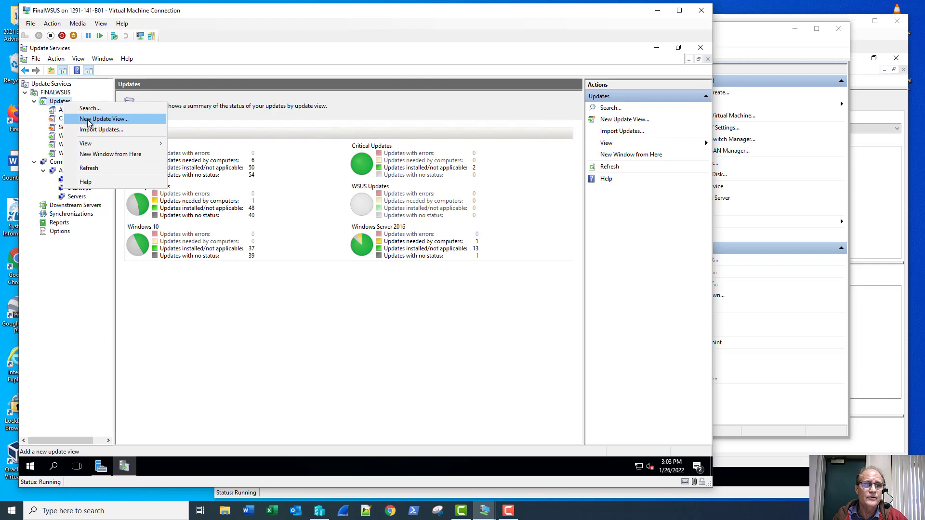
click(89, 121)
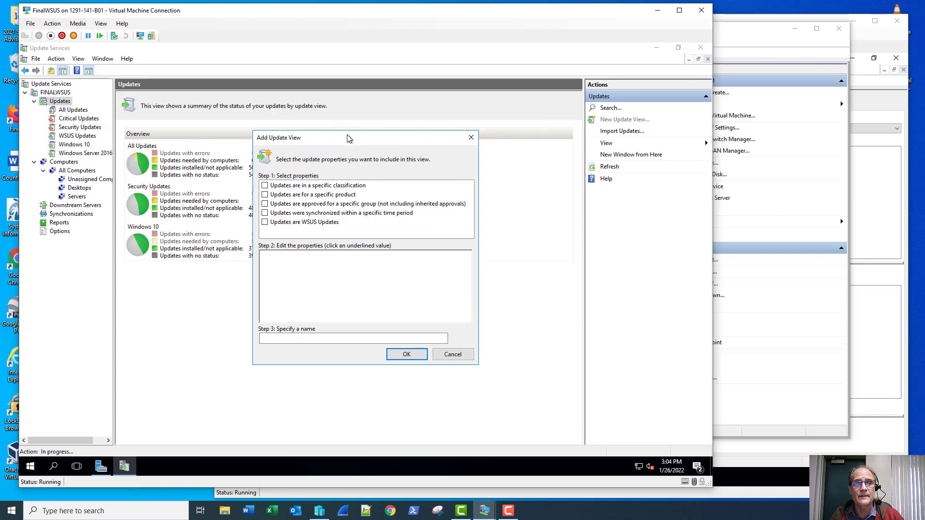
drag(347, 137, 581, 187)
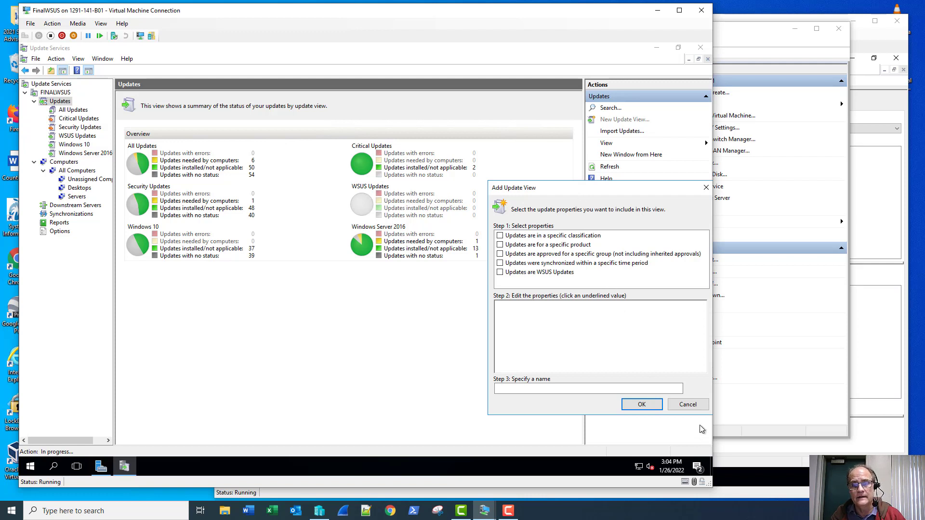
click(696, 409)
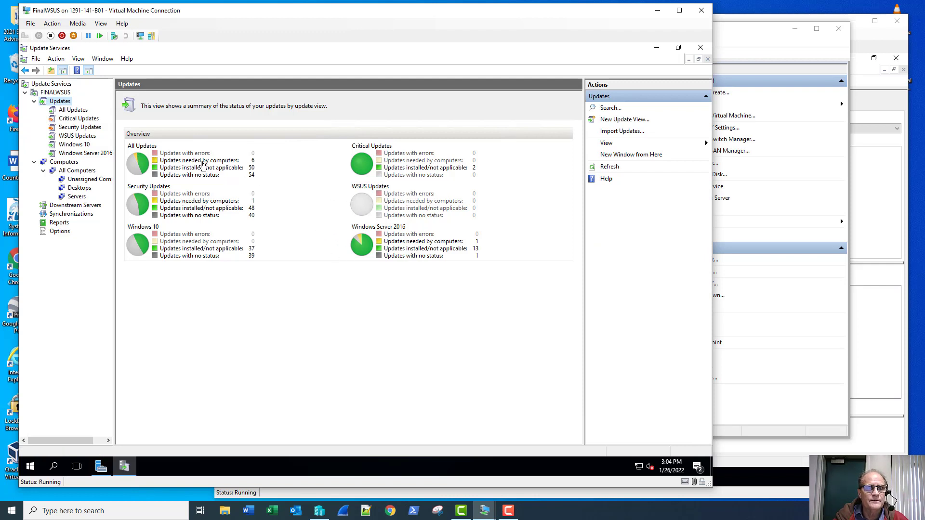
- List the updates needed by computers and try to open the report of computers needing the 2022-01 Cumulative Update (KB5009546)
click(203, 165)
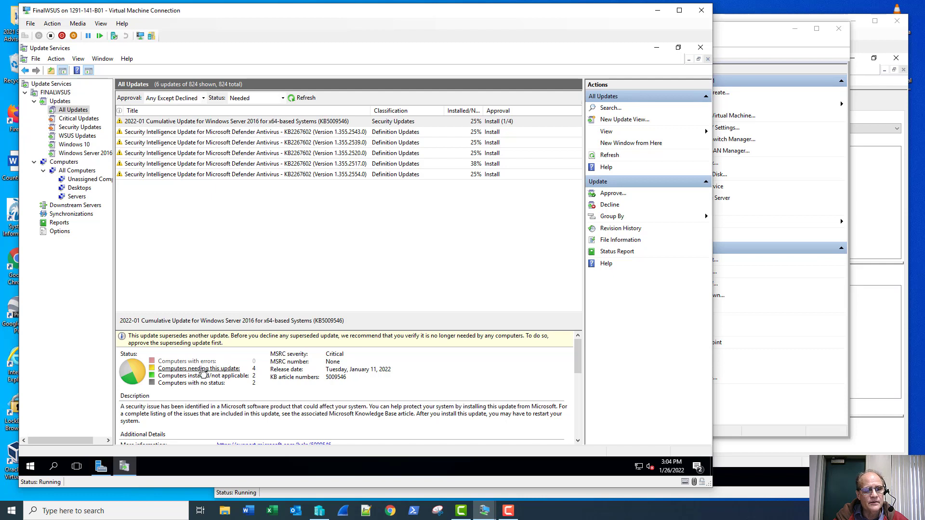
click(201, 369)
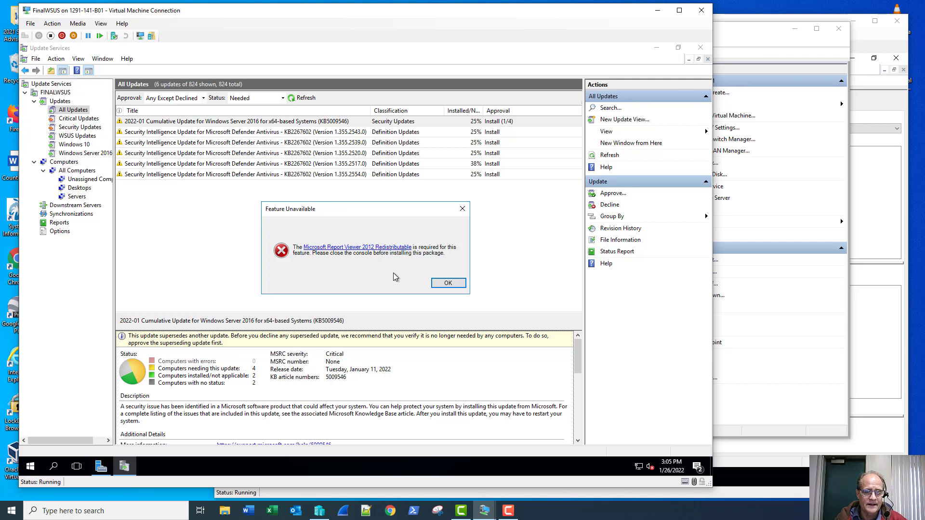
click(447, 284)
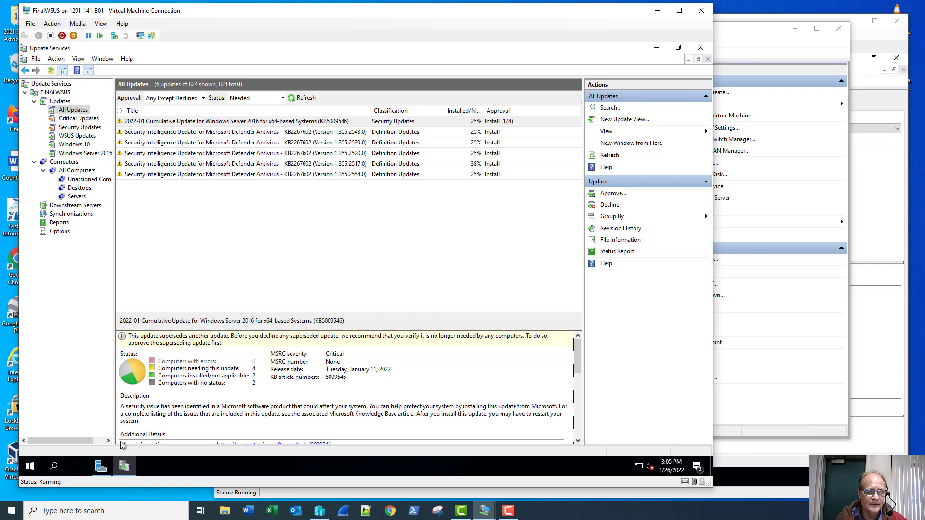
- Set the Documents and File Explorer folders to appear on Start in the Personalization settings, and close Settings
click(29, 466)
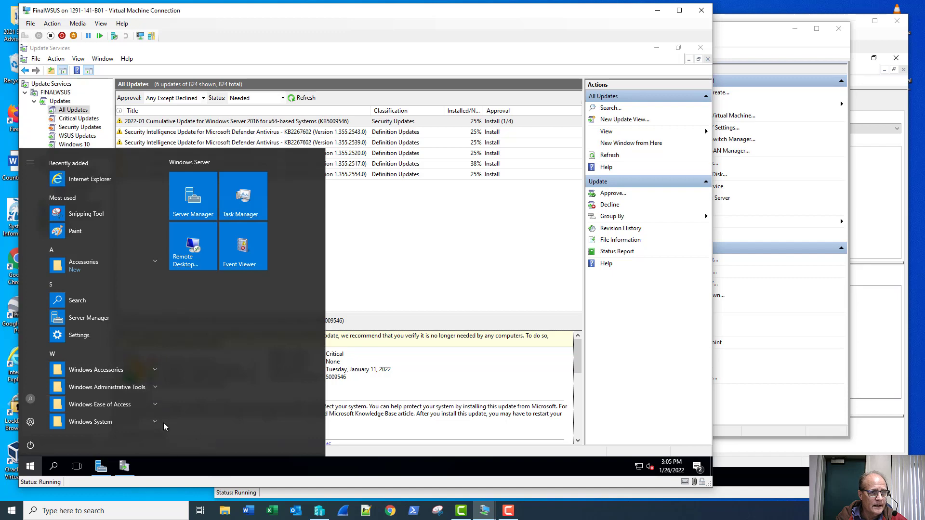
click(29, 423)
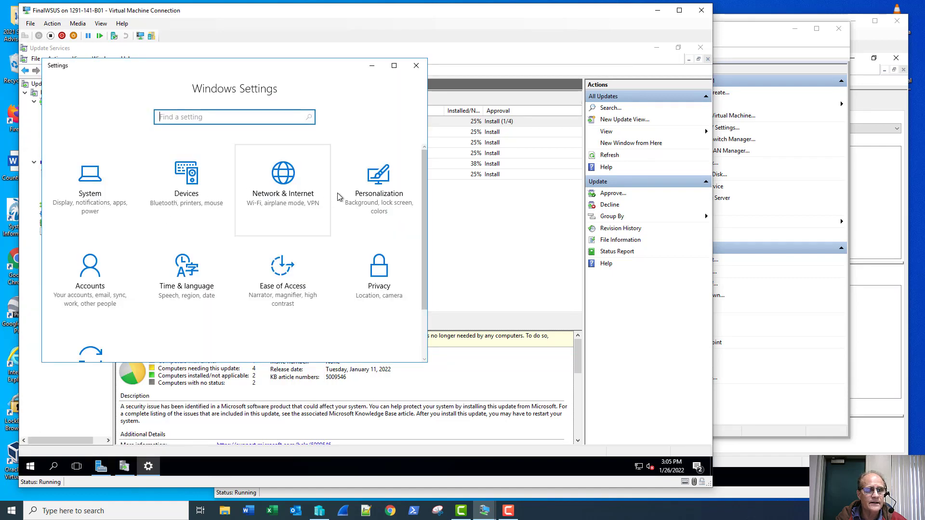
click(339, 195)
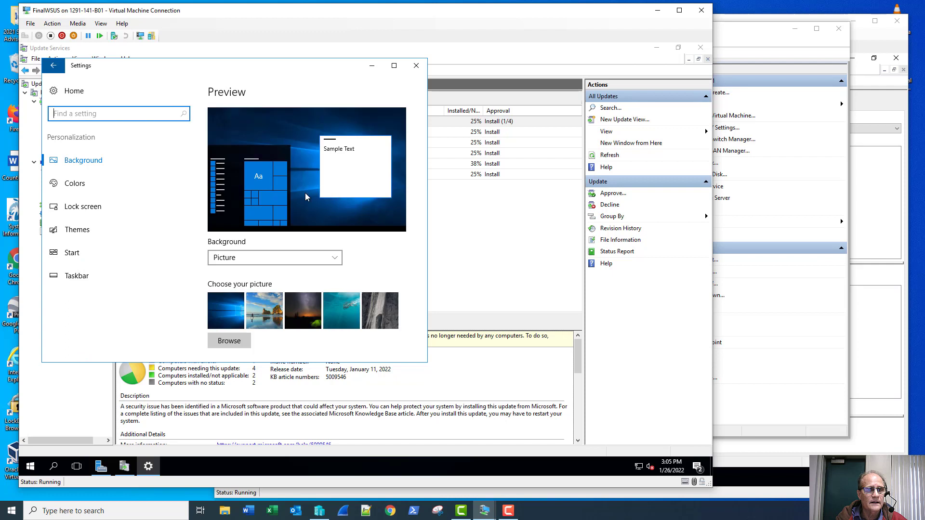
click(64, 253)
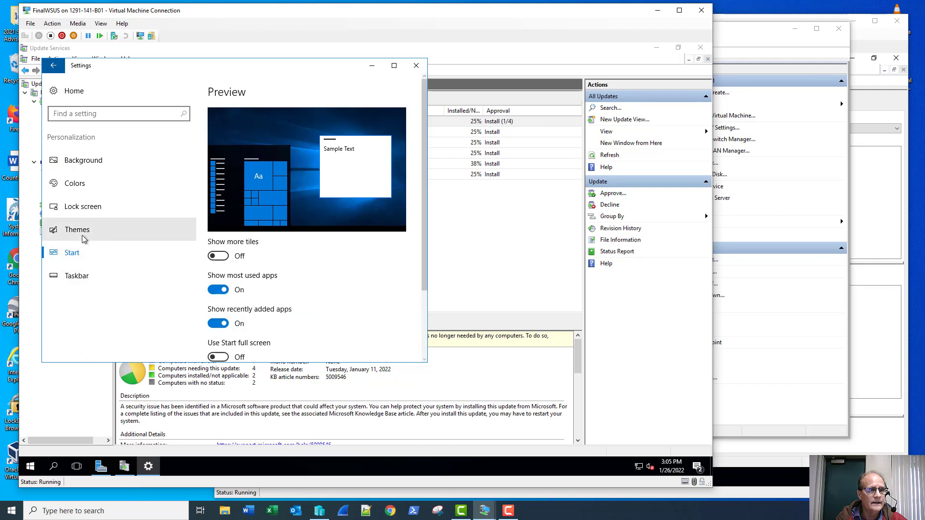
scroll(327, 342, down, 1)
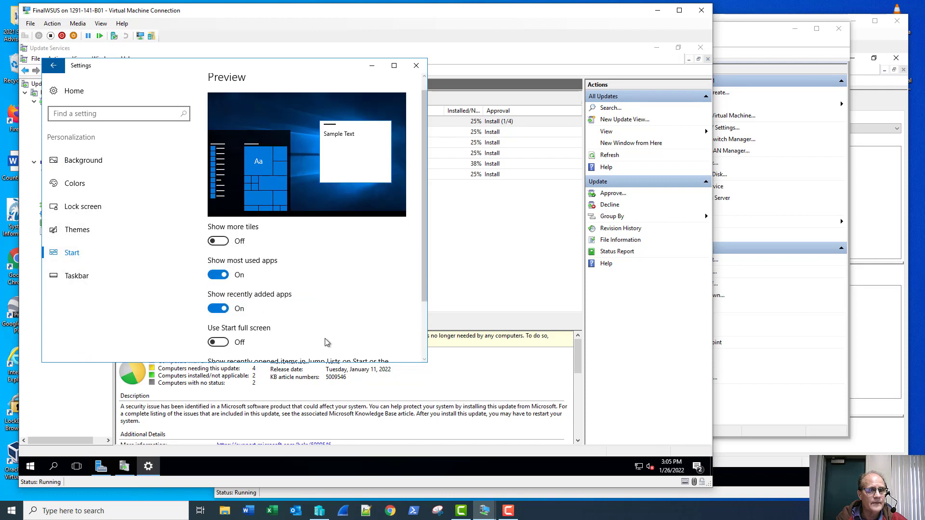
scroll(327, 342, down, 3)
click(283, 328)
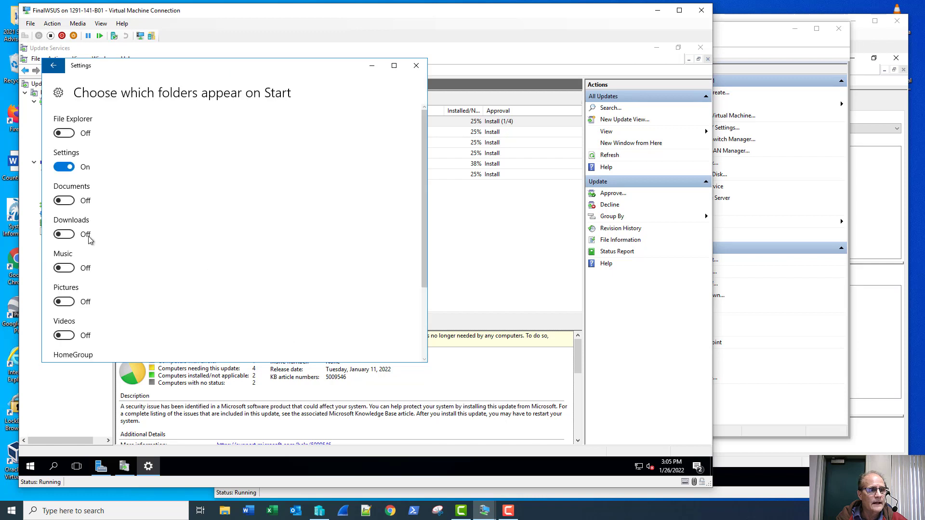
click(64, 200)
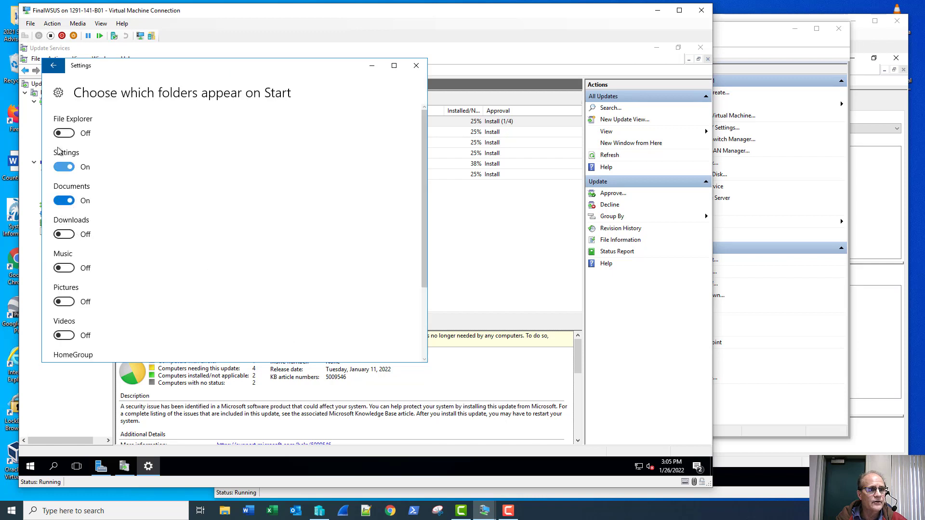
click(64, 133)
click(415, 66)
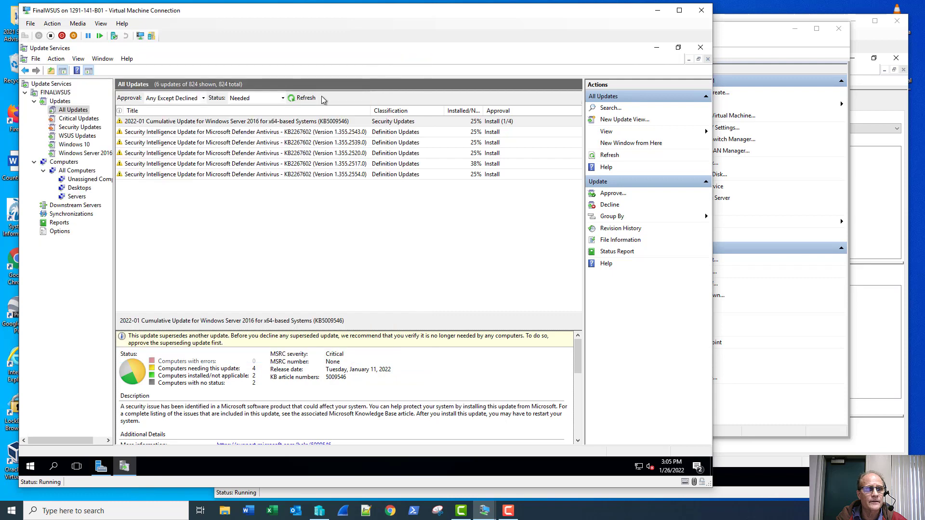
- Open "How to enable reports in WSUS" from Documents, enlarge its window, and select the download URL for Microsoft System CLR Types
click(31, 465)
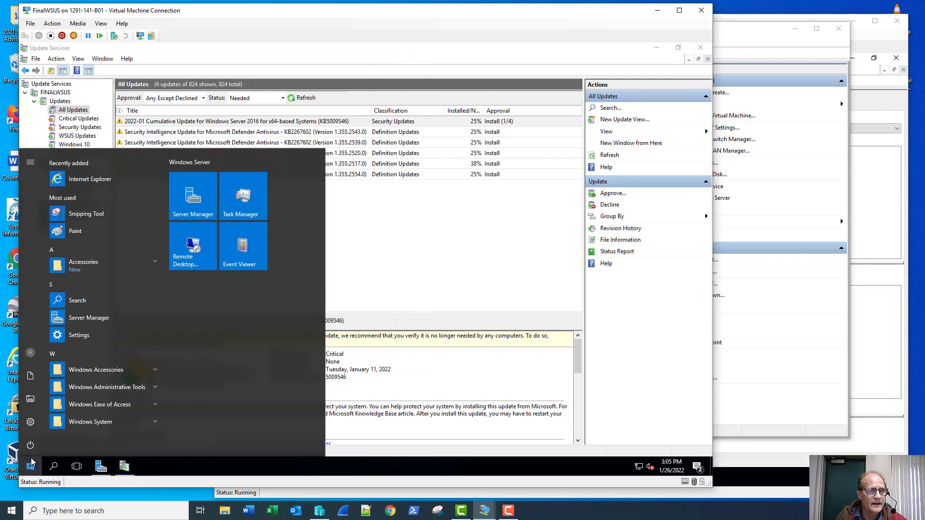
click(31, 377)
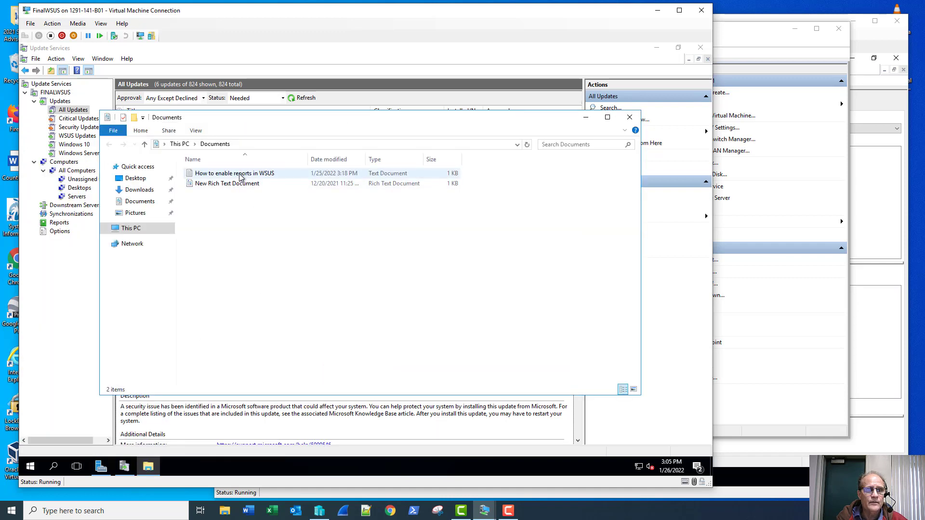
double_click(243, 174)
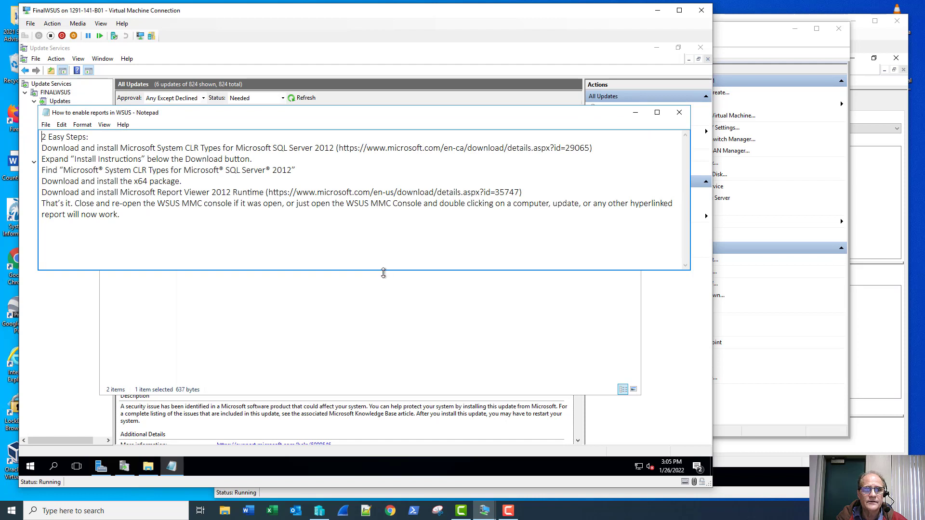
drag(382, 271, 371, 355)
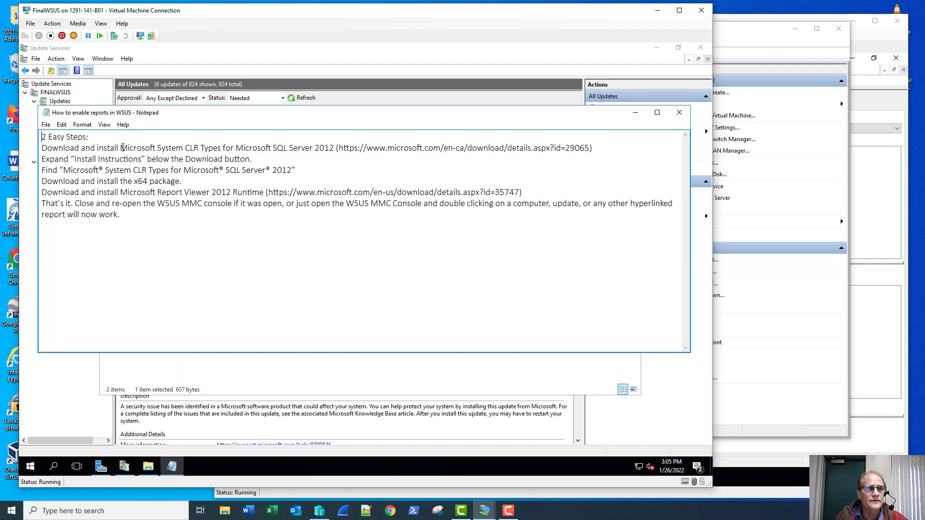
drag(123, 149, 335, 151)
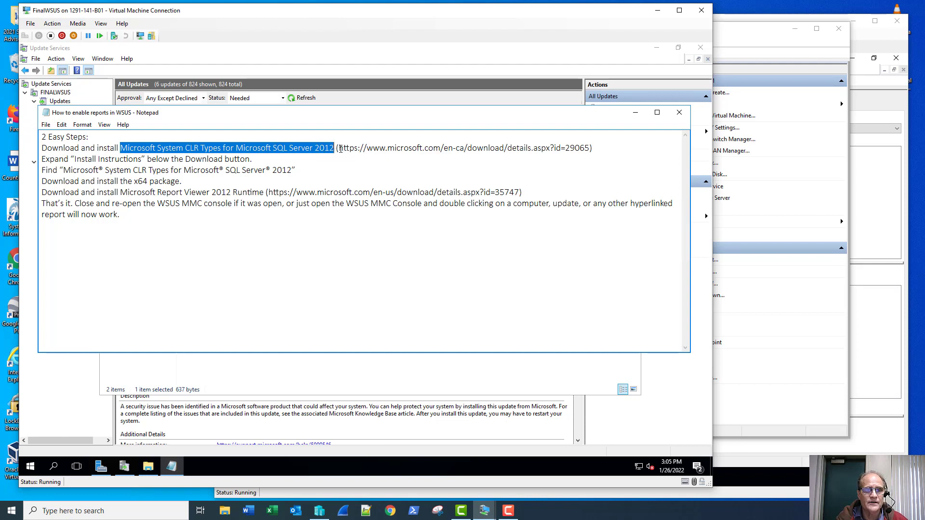
drag(339, 151, 589, 151)
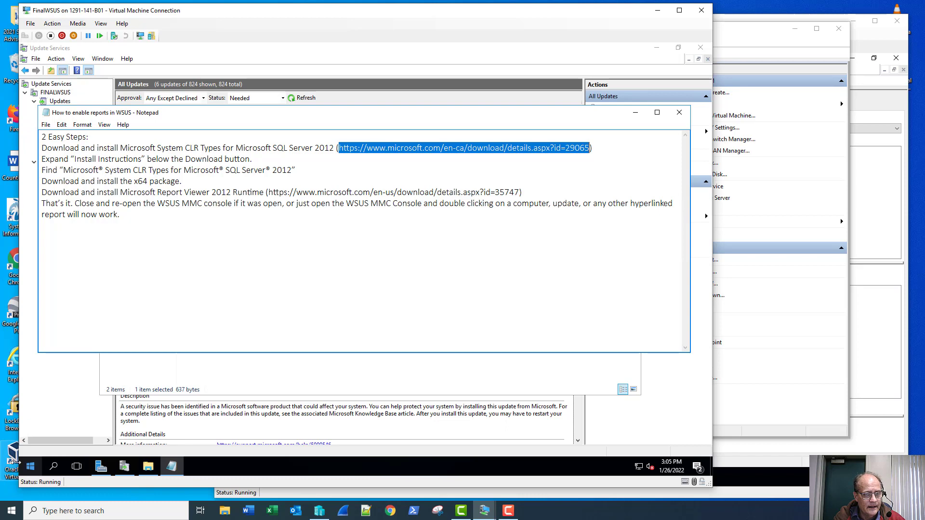
- Open Internet Explorer on FinalWSUS and accept its recommended security, privacy, and compatibility settings
click(30, 466)
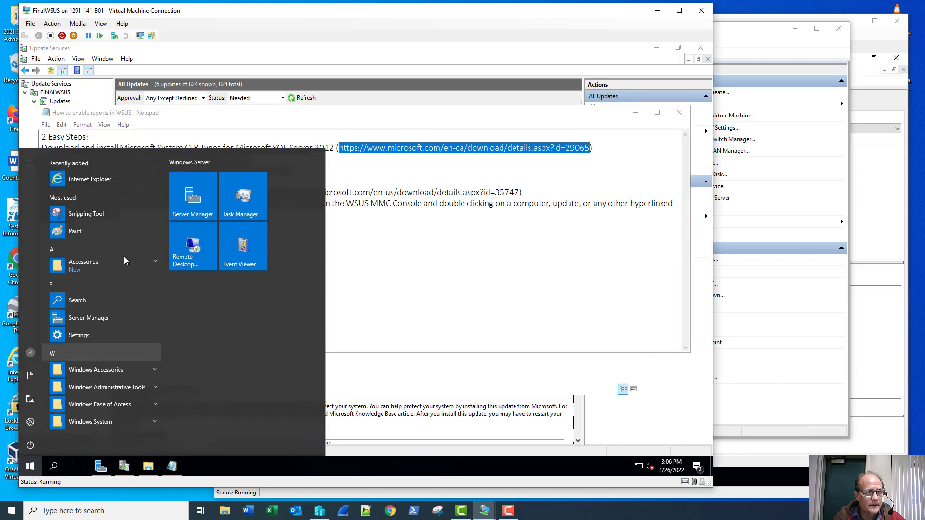
click(100, 180)
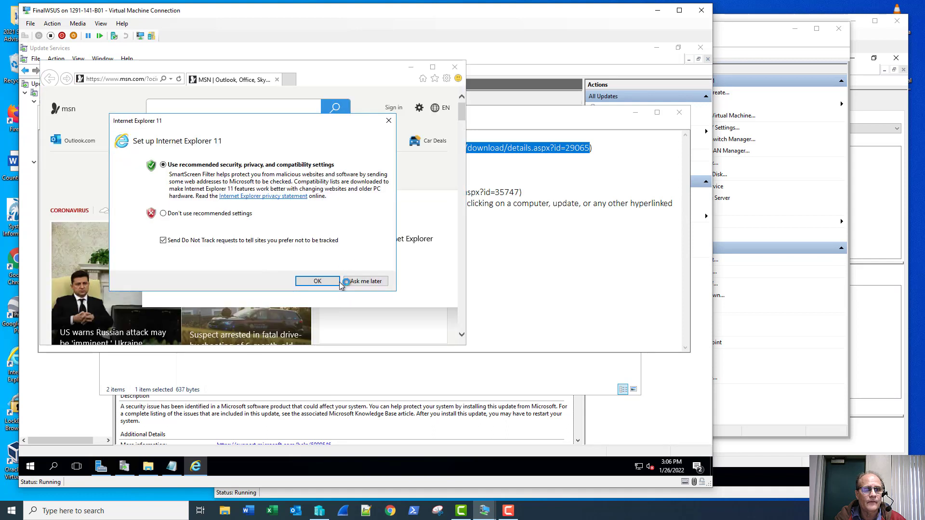
click(318, 281)
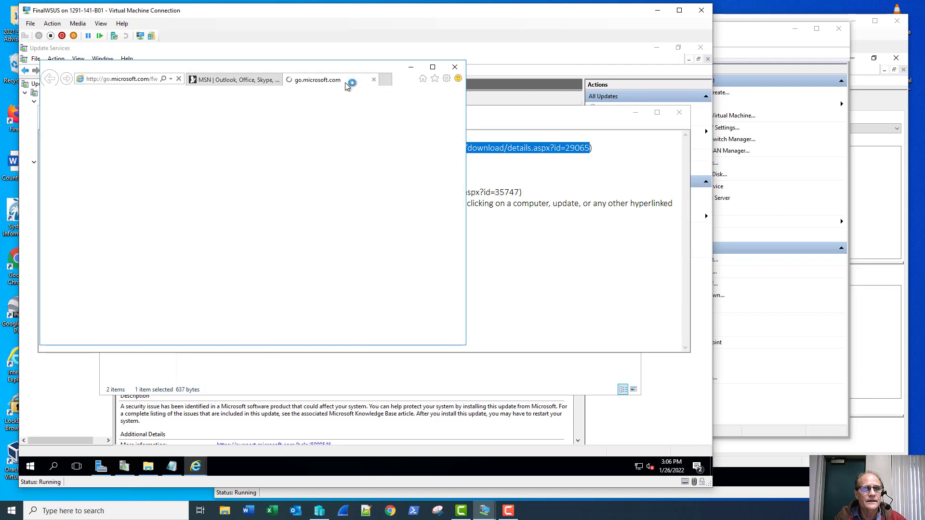
- Close the extra browser tab, load the SQL Server 2012 Feature Pack download page from the copied URL, and enlarge the browser window
click(277, 80)
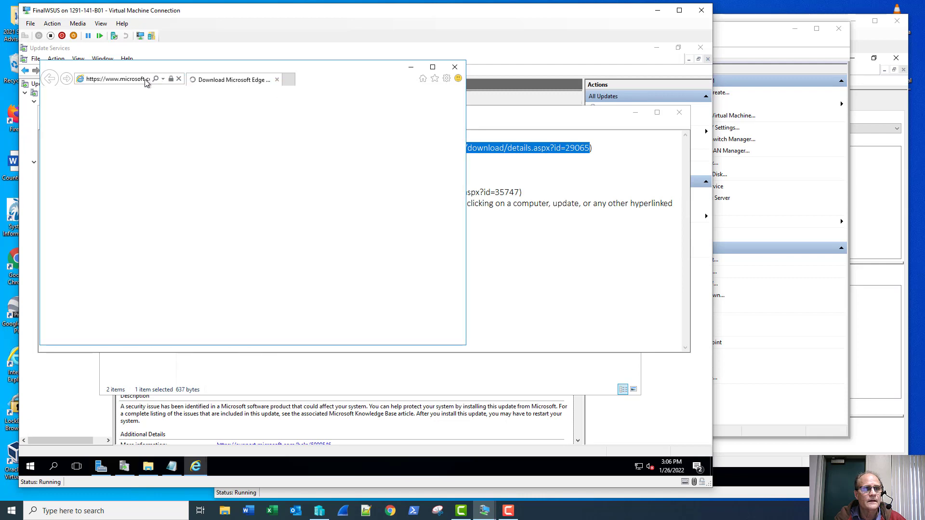
click(123, 81)
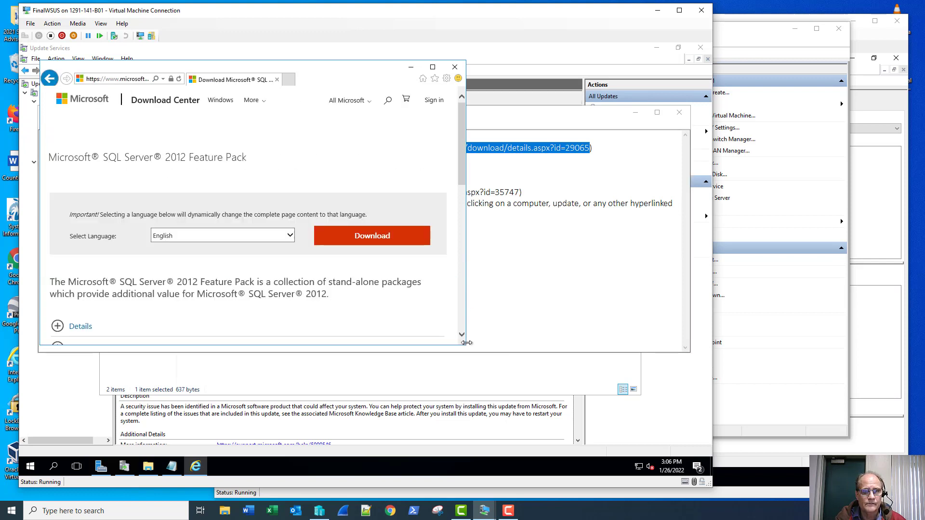
drag(465, 345, 654, 422)
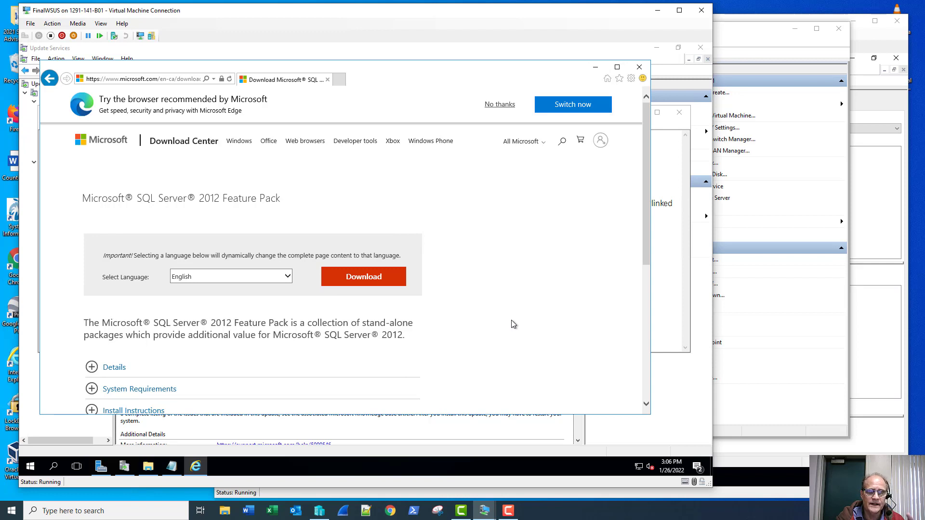
- Expand the Install Instructions and search the page for "clr" to locate Microsoft System CLR Types for SQL Server 2012
scroll(511, 321, down, 2)
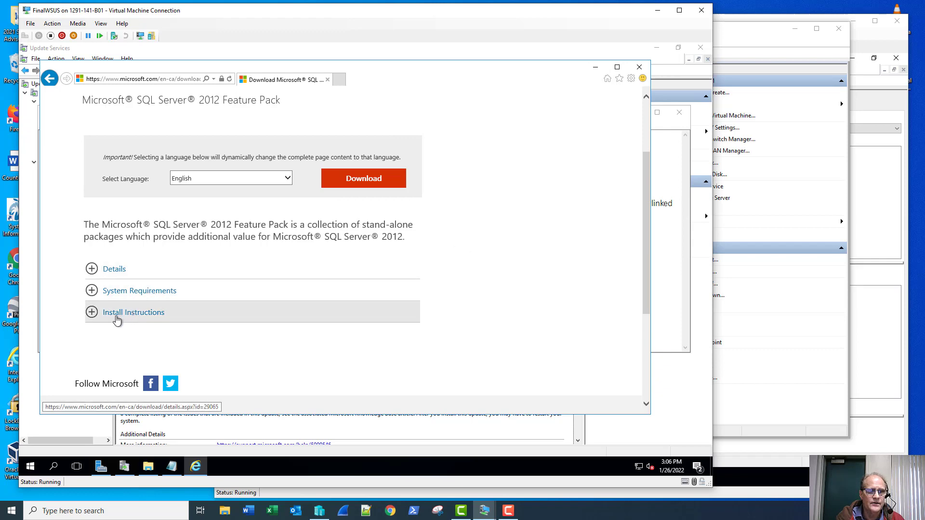
click(96, 318)
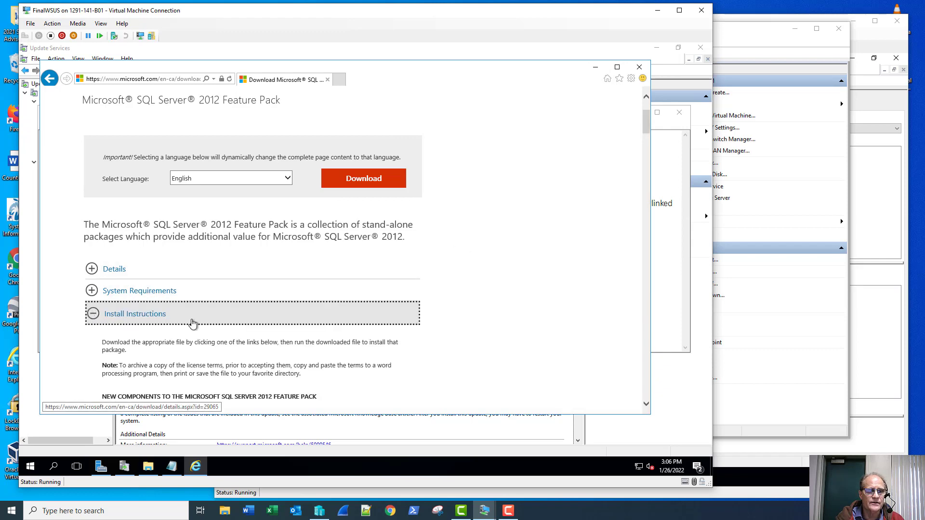
scroll(354, 283, down, 4)
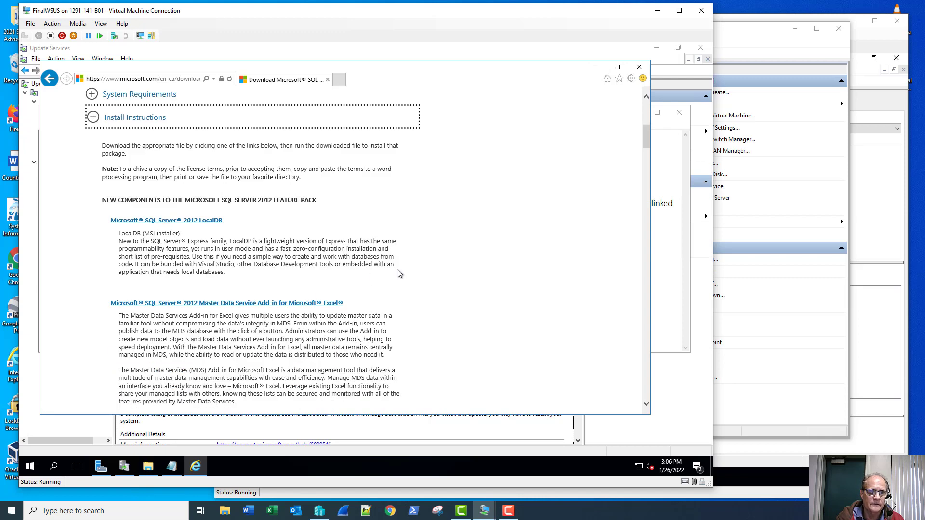
scroll(398, 274, down, 5)
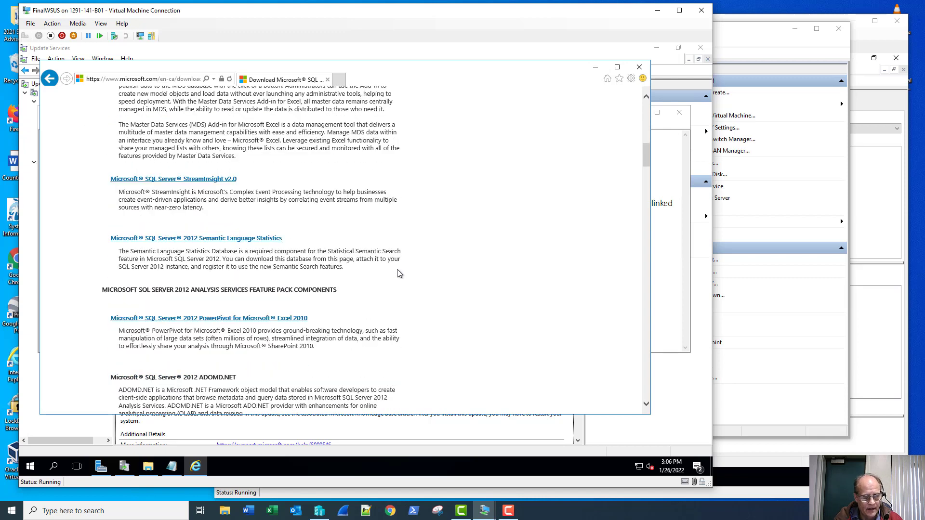
key(ctrl+f)
text(clr)
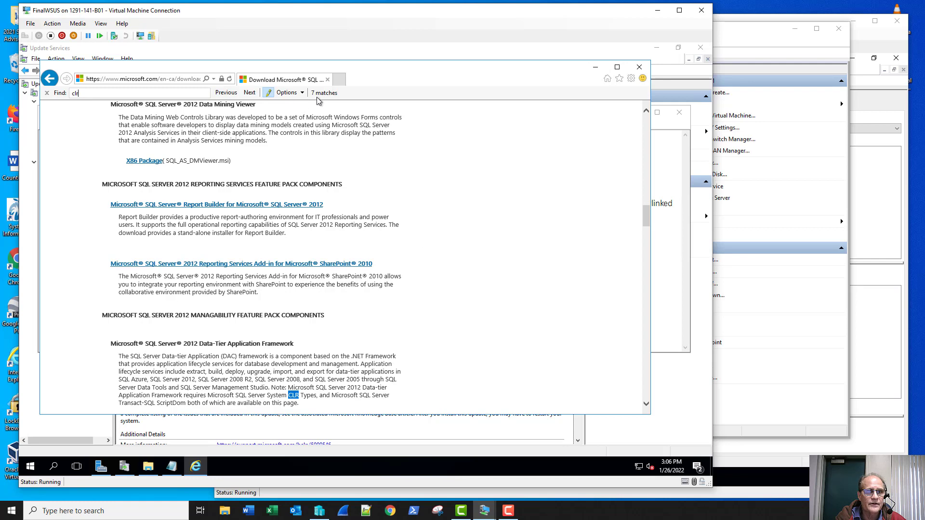
click(250, 93)
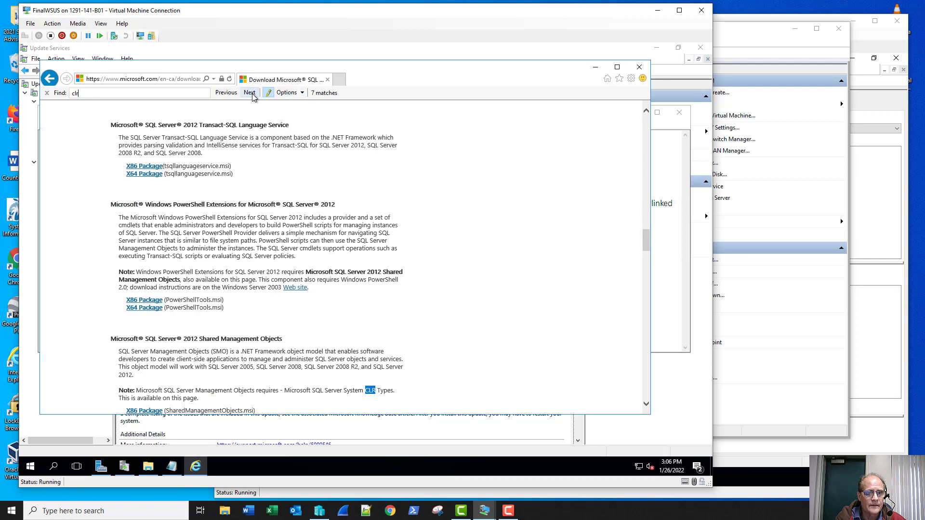
click(250, 93)
scroll(411, 294, down, 3)
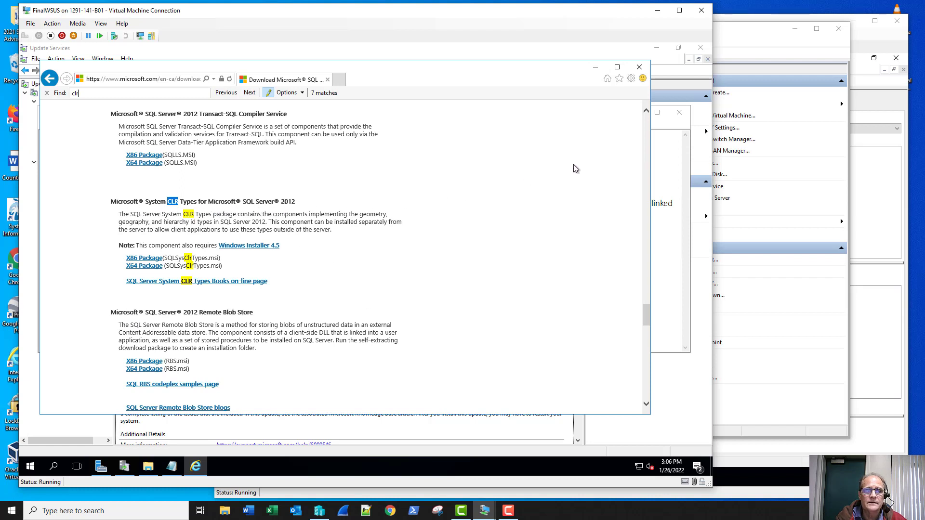
- Check the instructions in Notepad, then save the X64 package of System CLR Types, SQLSysClrTypes.msi, to the Downloads folder
click(672, 127)
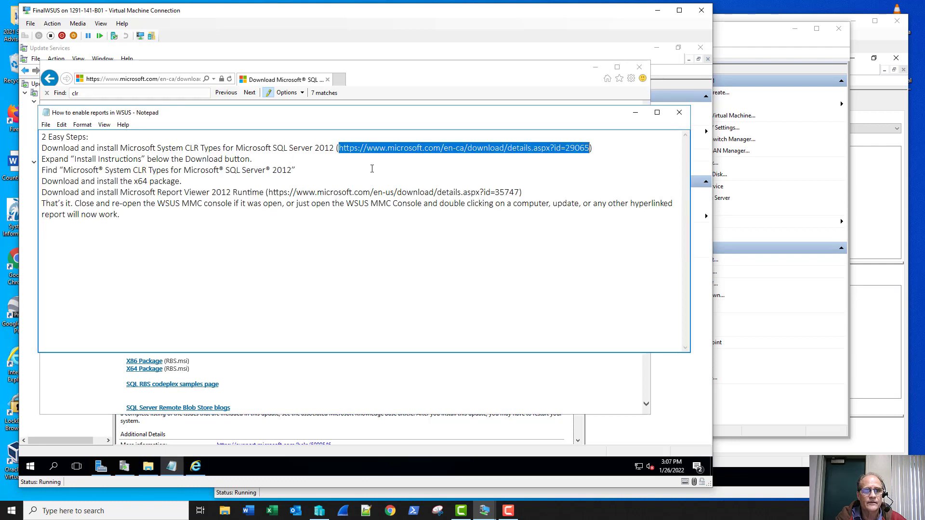
key(alt+Tab)
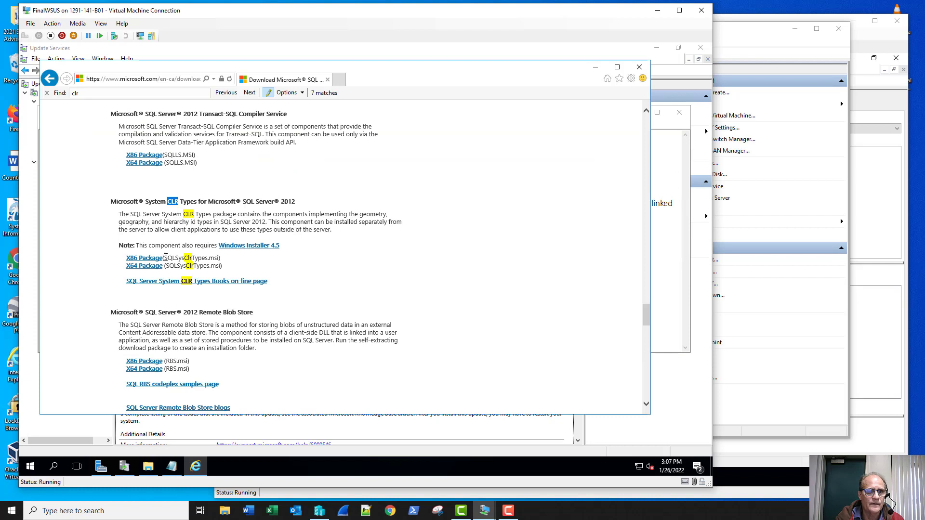
click(138, 269)
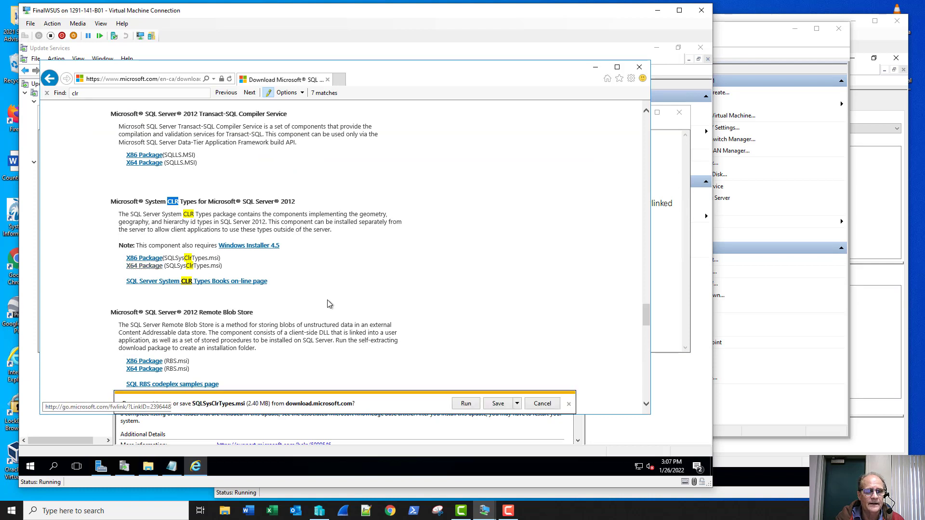
click(517, 404)
click(512, 427)
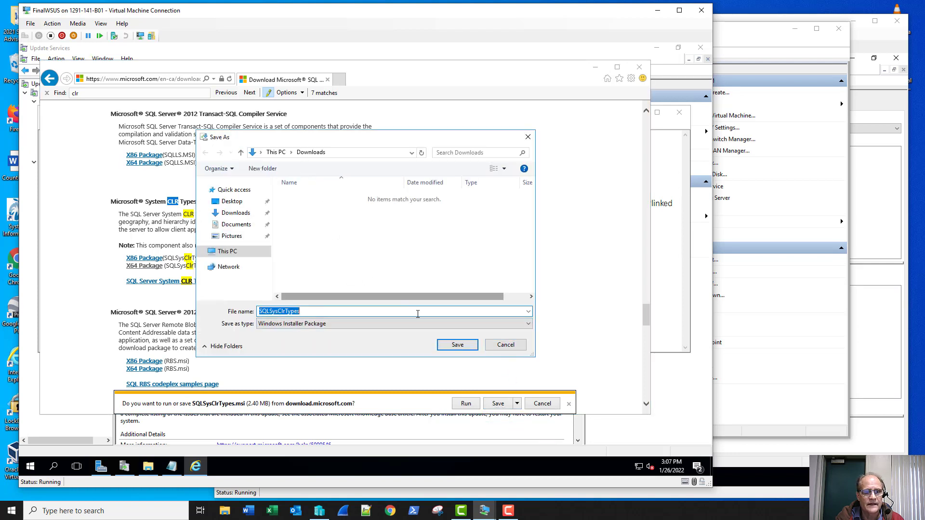
click(458, 345)
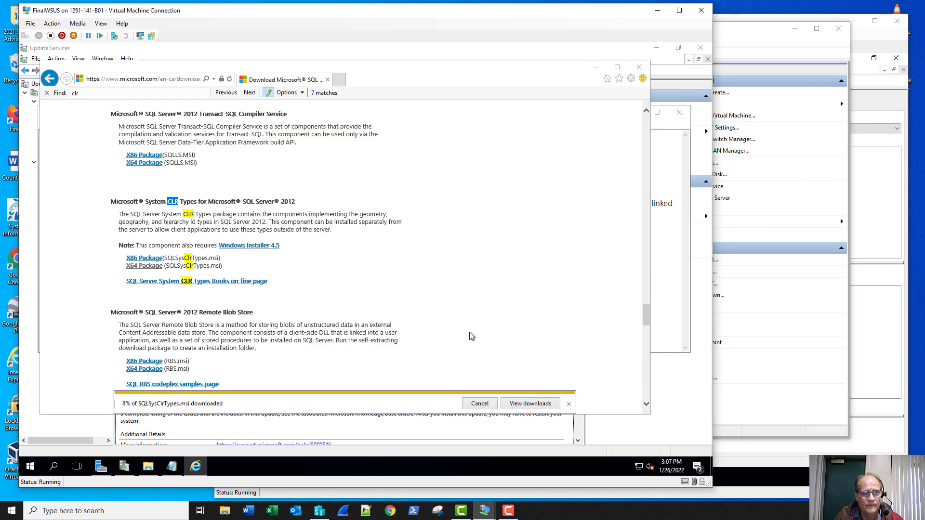
- Copy the Microsoft Report Viewer 2012 Runtime download URL from the Notepad instructions and load it in Internet Explorer
key(alt+Tab)
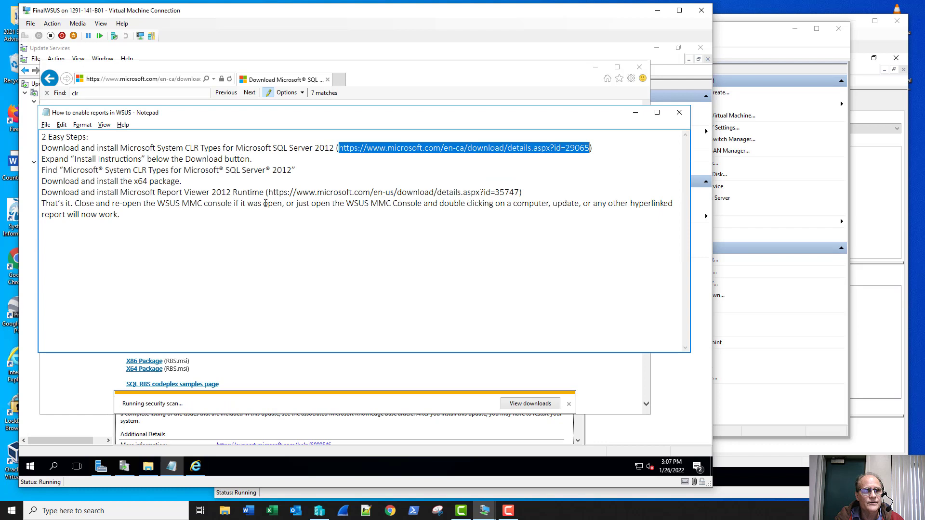
drag(268, 194, 520, 194)
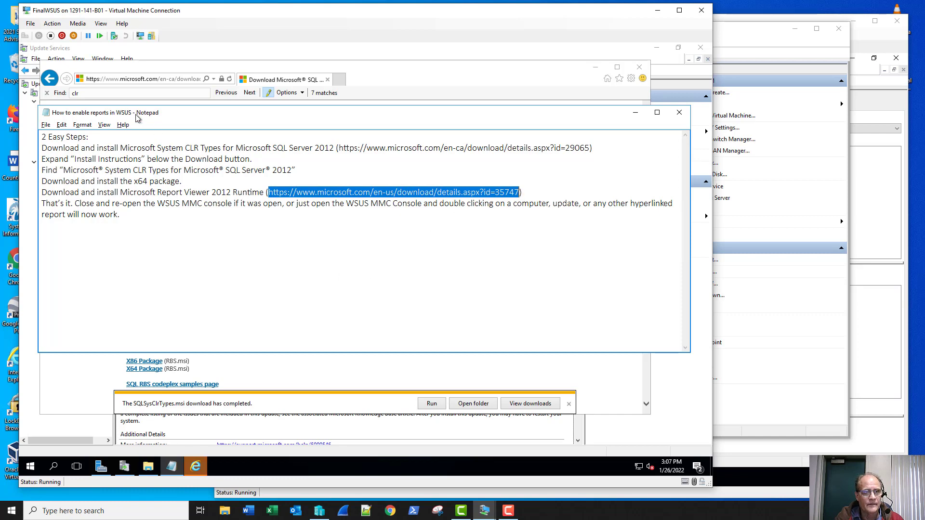
click(174, 79)
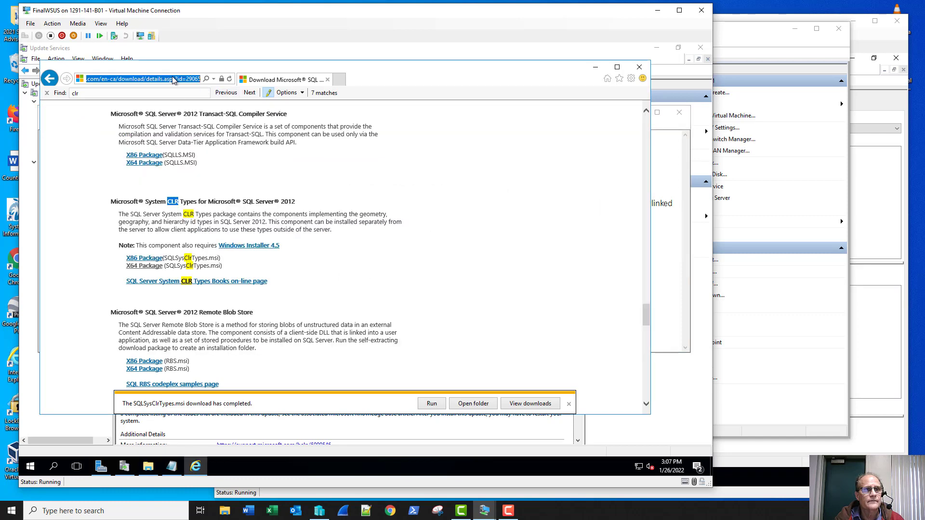
key(ctrl+v)
key(Return)
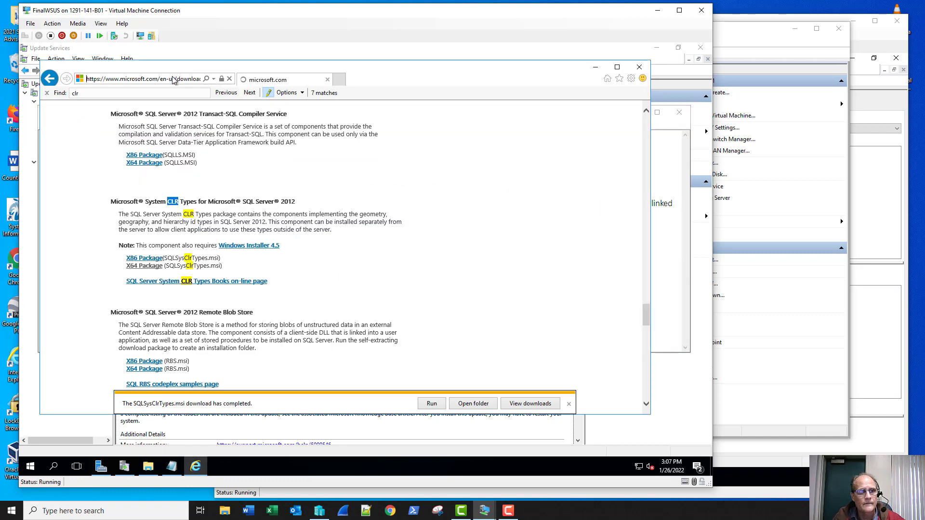
- Download the English Report Viewer 2012 Runtime and save ReportViewer.msi to the Downloads folder
scroll(319, 261, down, 3)
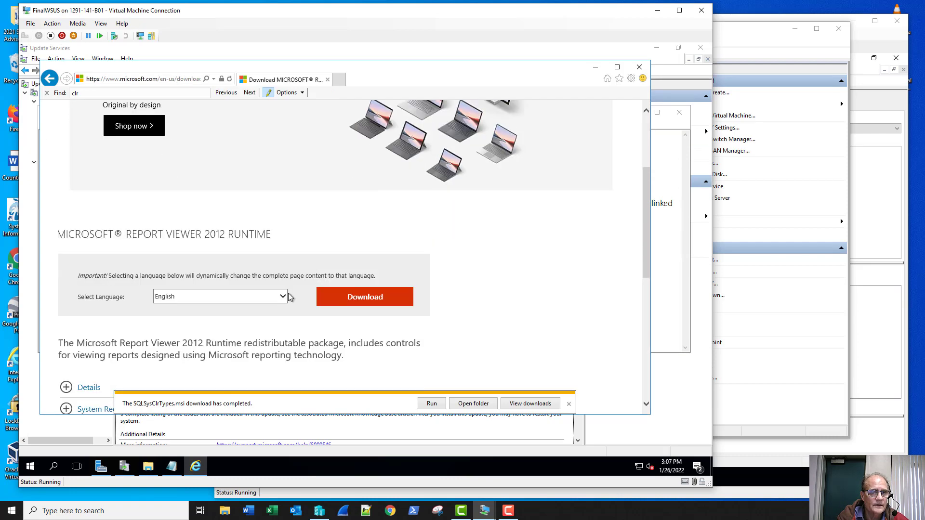
click(354, 300)
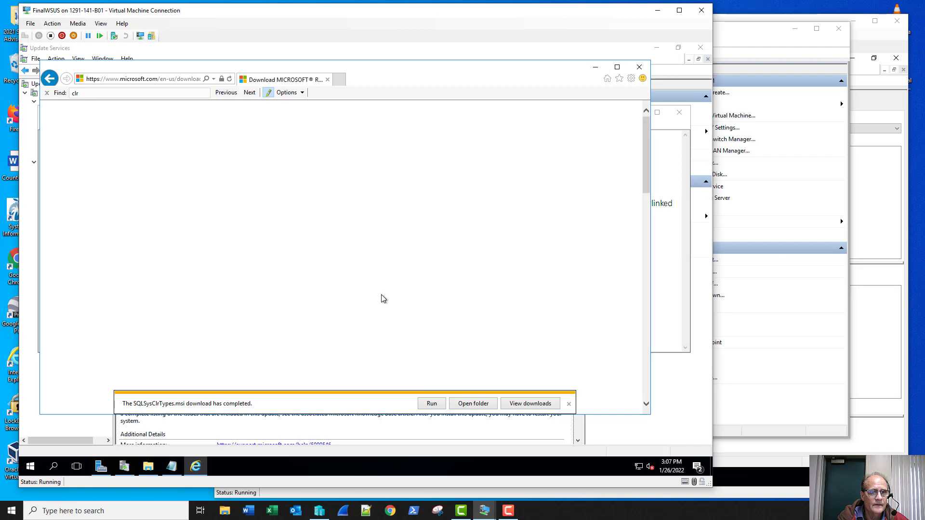
scroll(381, 299, down, 2)
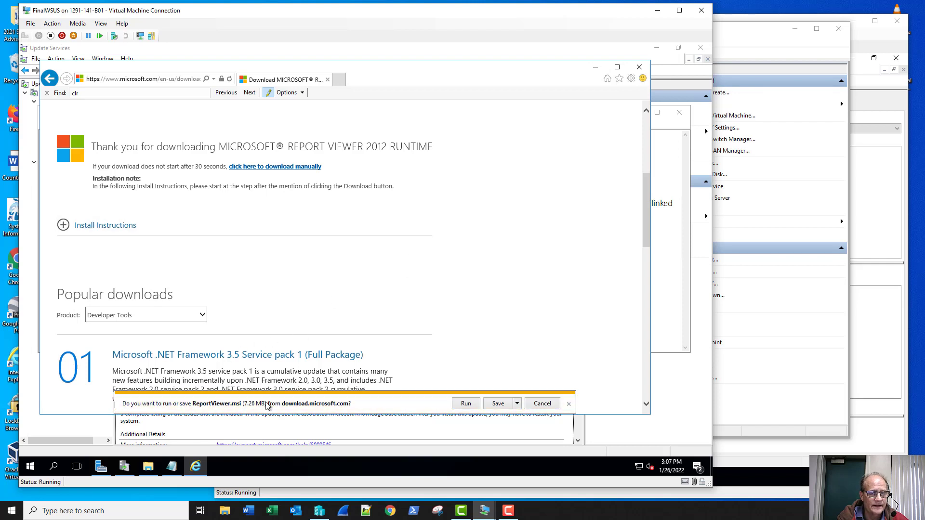
click(517, 403)
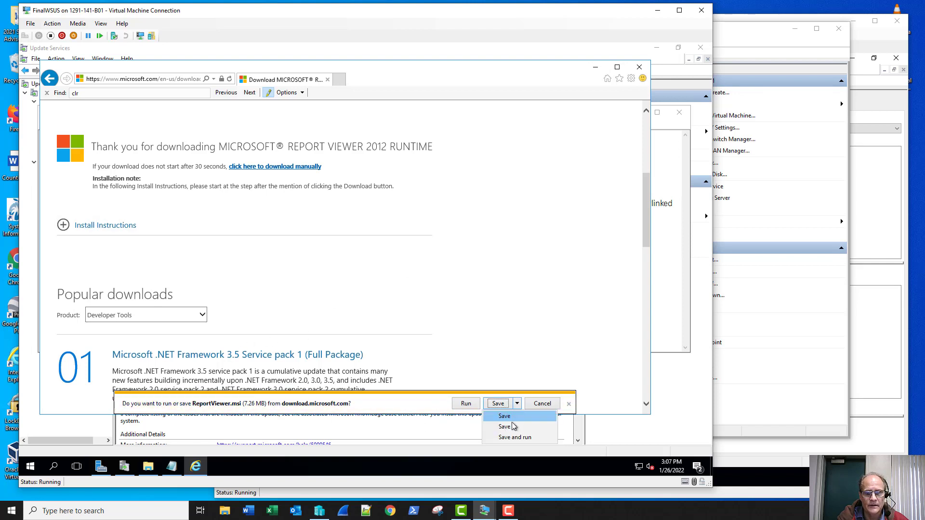
click(507, 426)
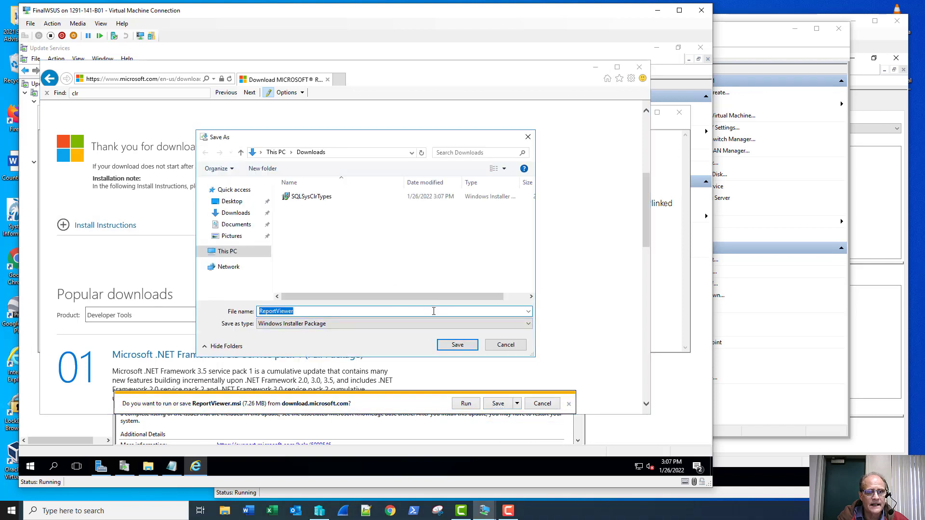
click(460, 345)
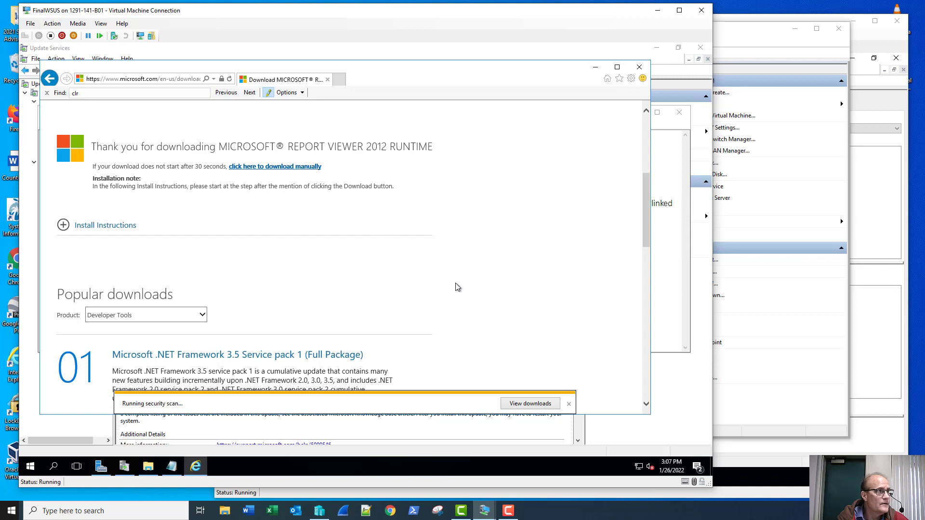
- Install Microsoft System CLR Types for SQL Server 2012 from the browser's download list, accepting the license terms and allowing device changes
click(518, 404)
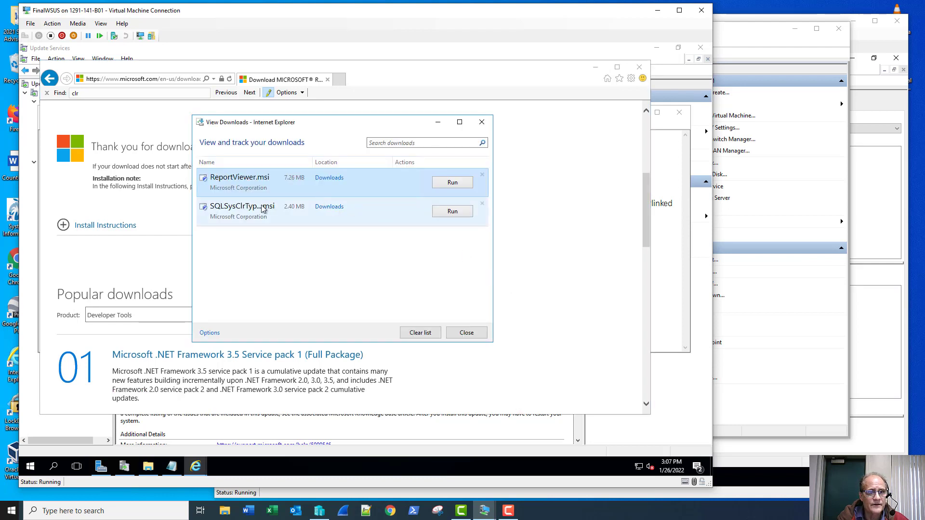
click(452, 212)
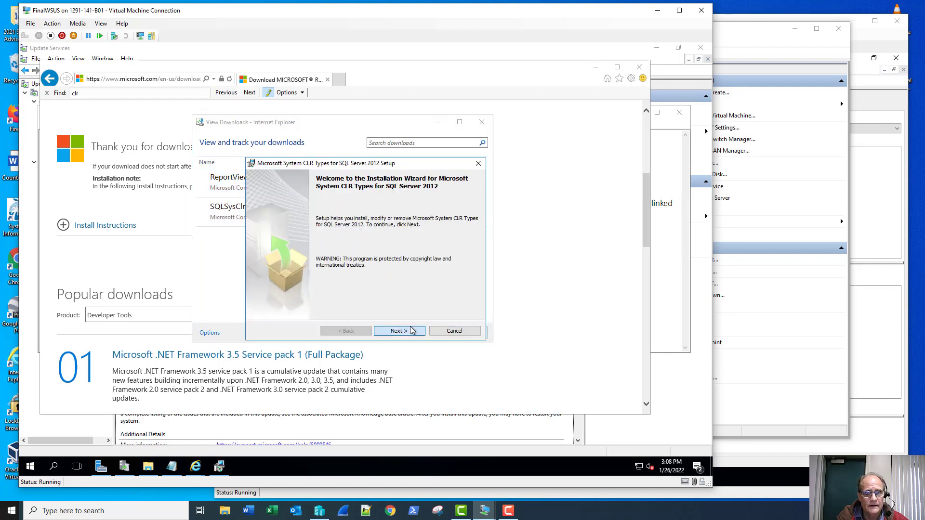
click(416, 329)
click(358, 299)
click(388, 331)
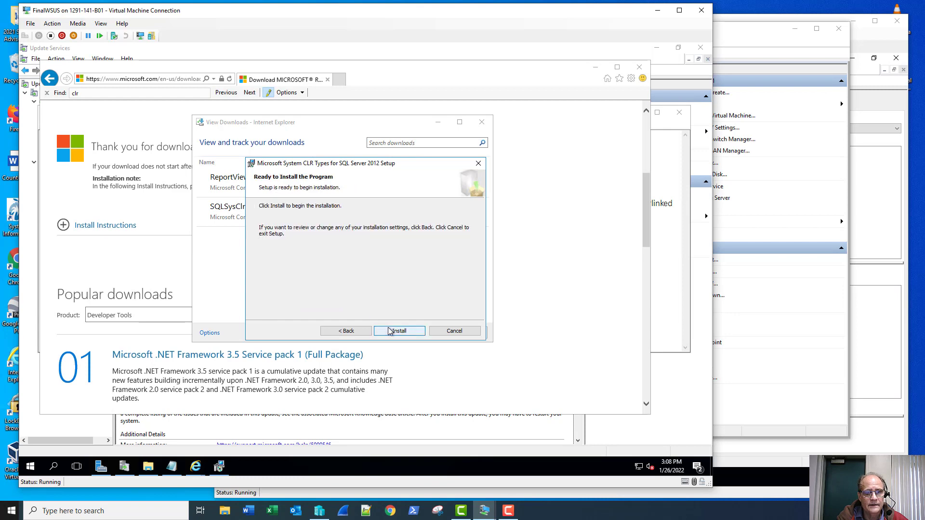
click(390, 331)
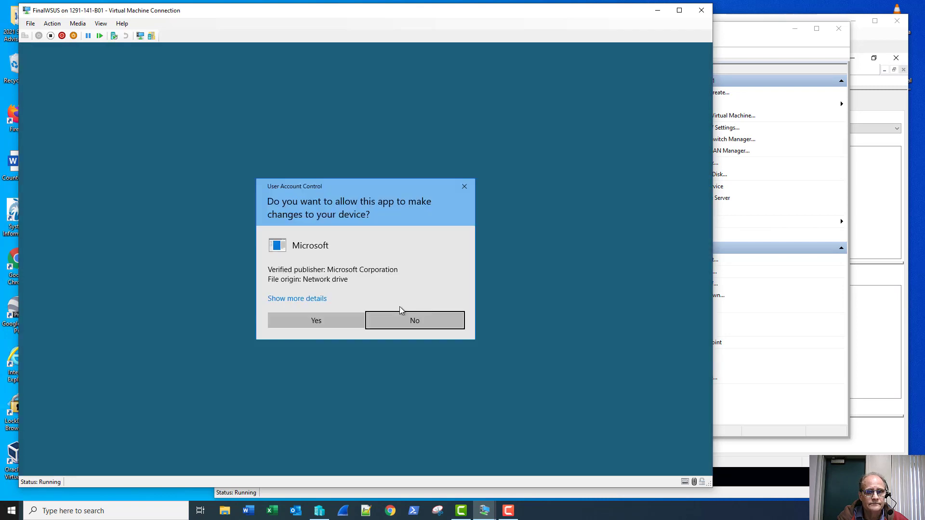
click(337, 320)
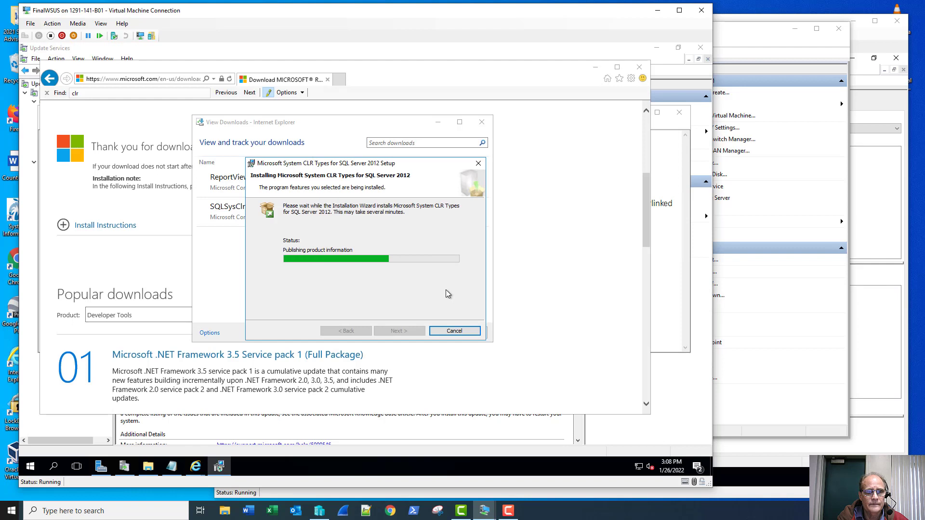
click(399, 331)
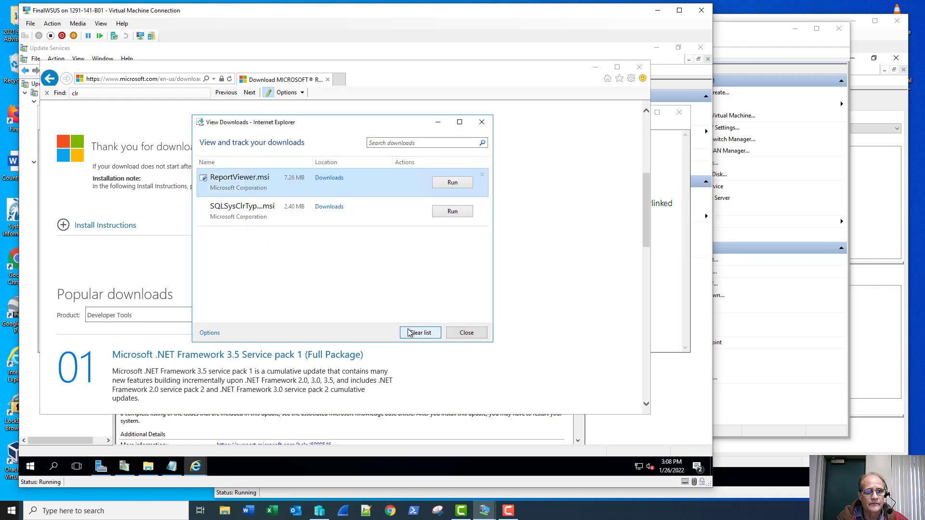
- Run ReportViewer.msi from the download list and start installing Microsoft Report Viewer 2012 Runtime, accepting the license terms and allowing device changes
click(453, 182)
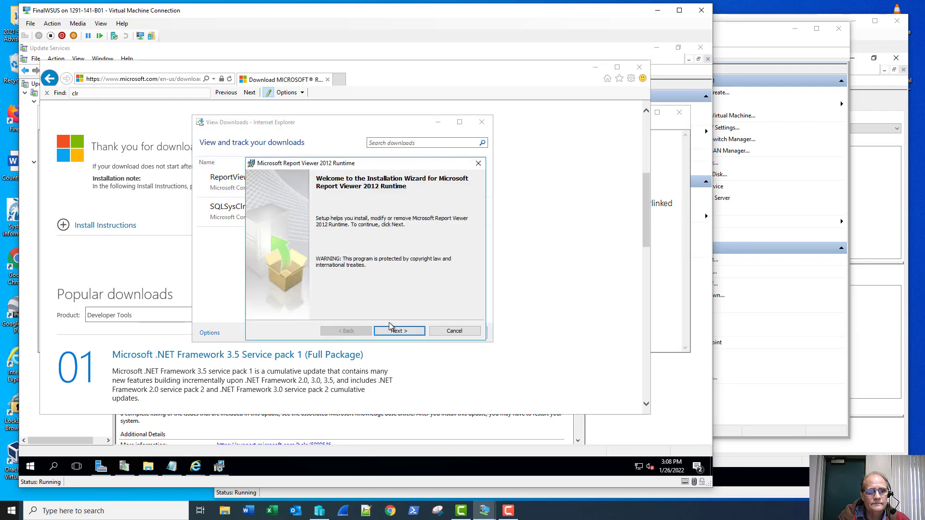
click(395, 332)
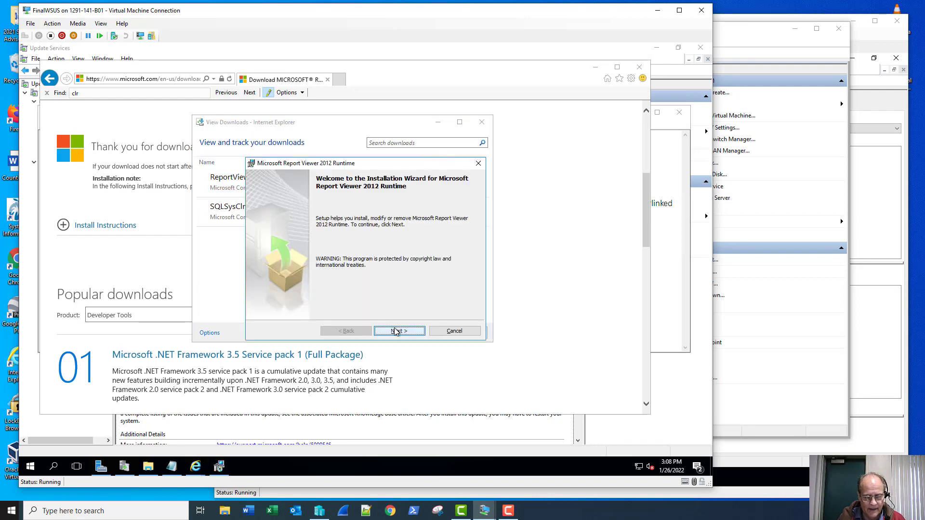
key(alt+a)
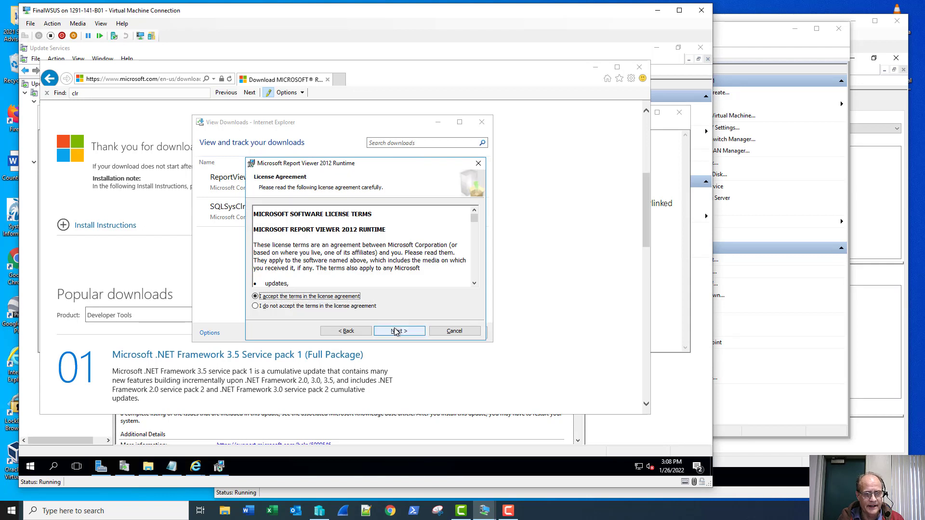
click(395, 331)
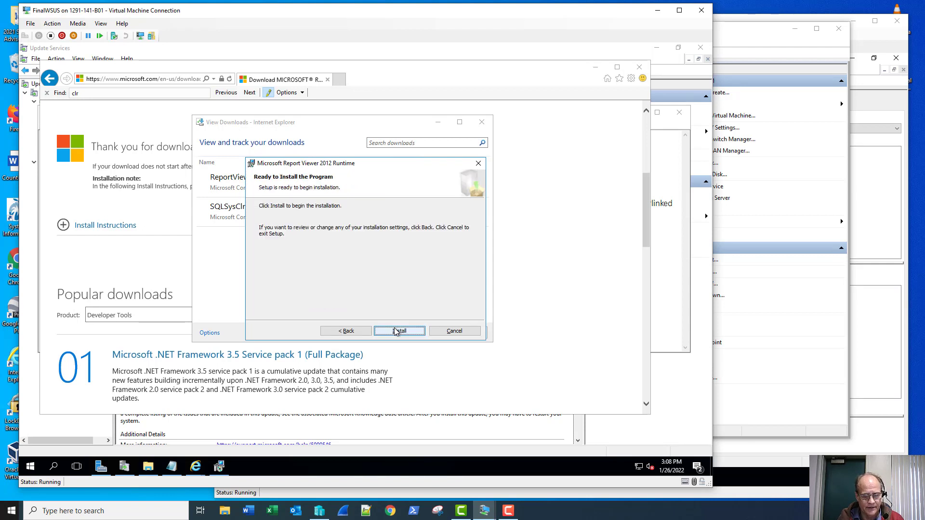
click(395, 332)
key(alt+y)
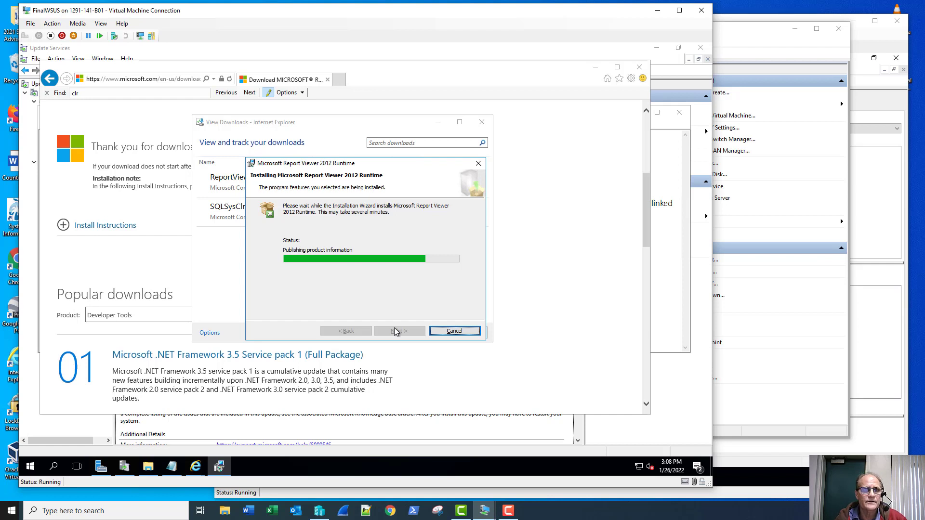
- Close the download list, Internet Explorer and the Notepad instructions, finish the Report Viewer setup wizard, and close the Documents folder
click(481, 122)
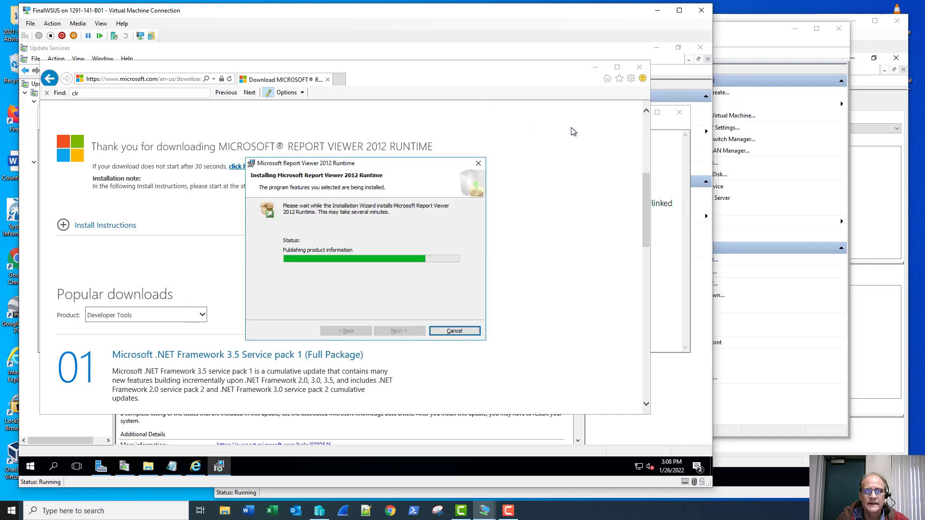
click(640, 67)
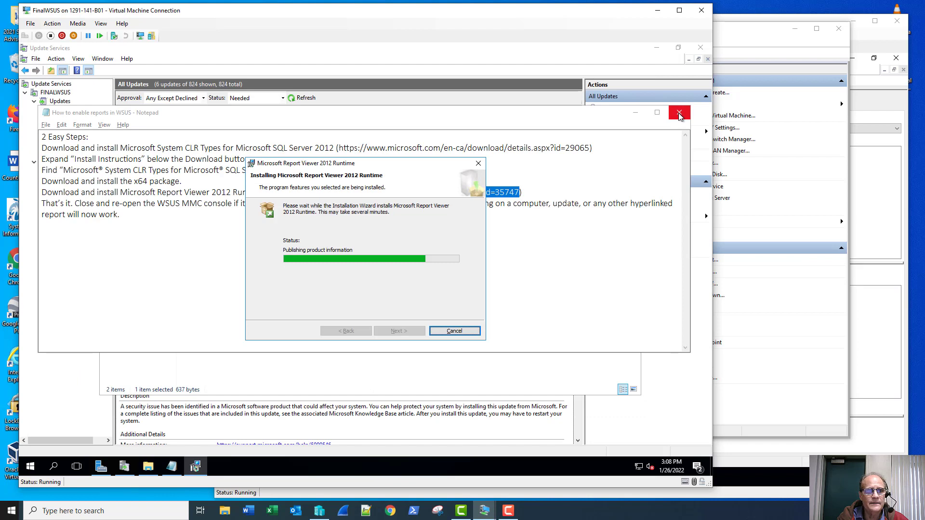
drag(367, 163, 359, 242)
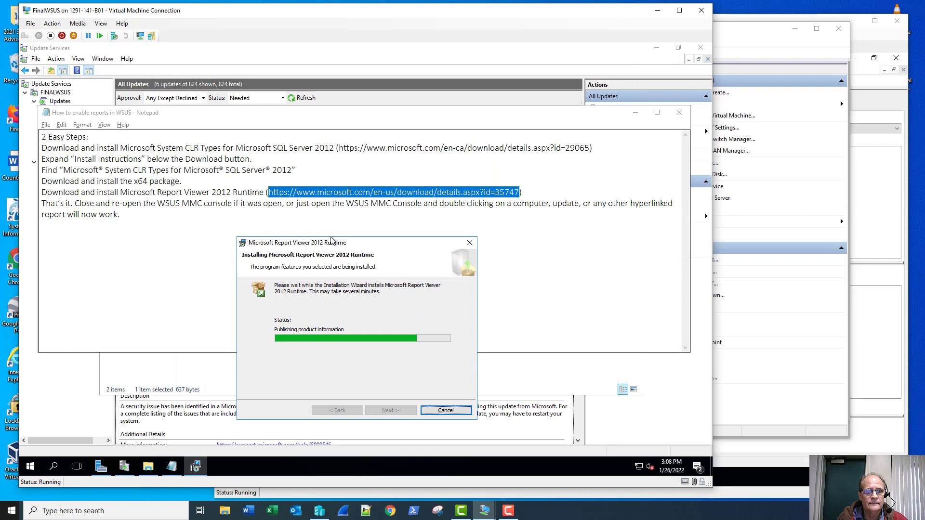
click(680, 113)
drag(365, 245, 386, 152)
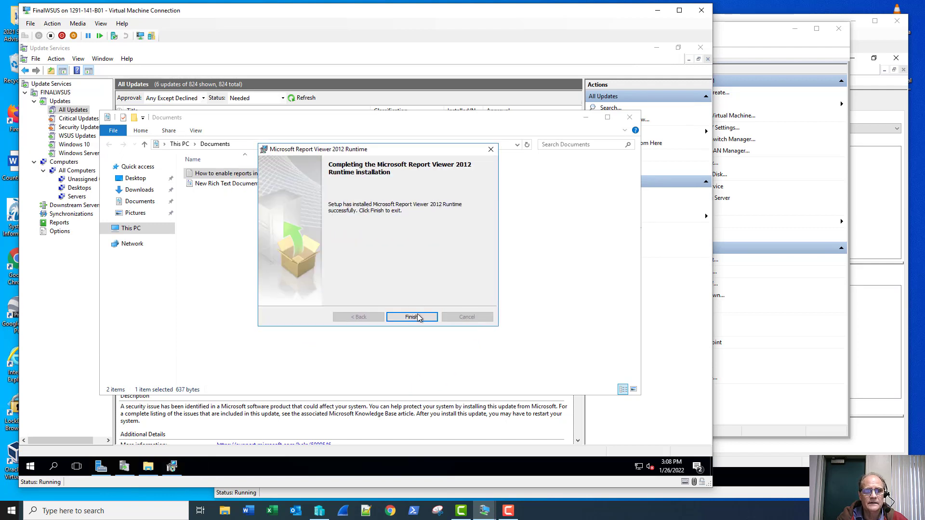
click(417, 317)
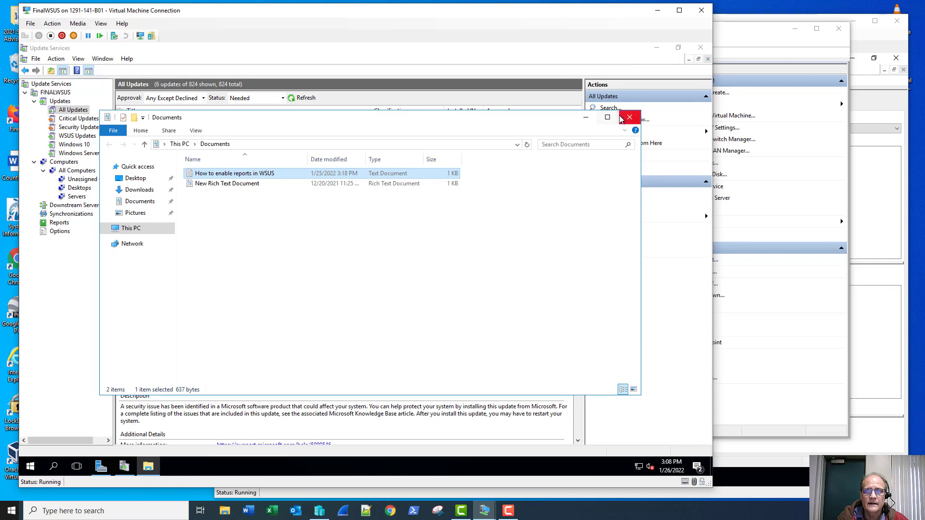
click(629, 117)
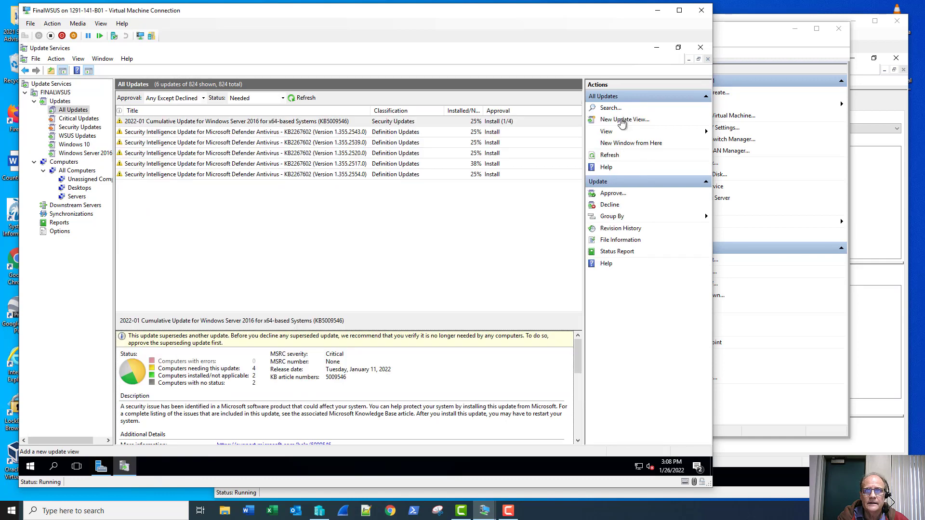
- Try to open the report of computers needing KB5009546, and restart the Windows Server Update Services console from Server Manager
click(205, 370)
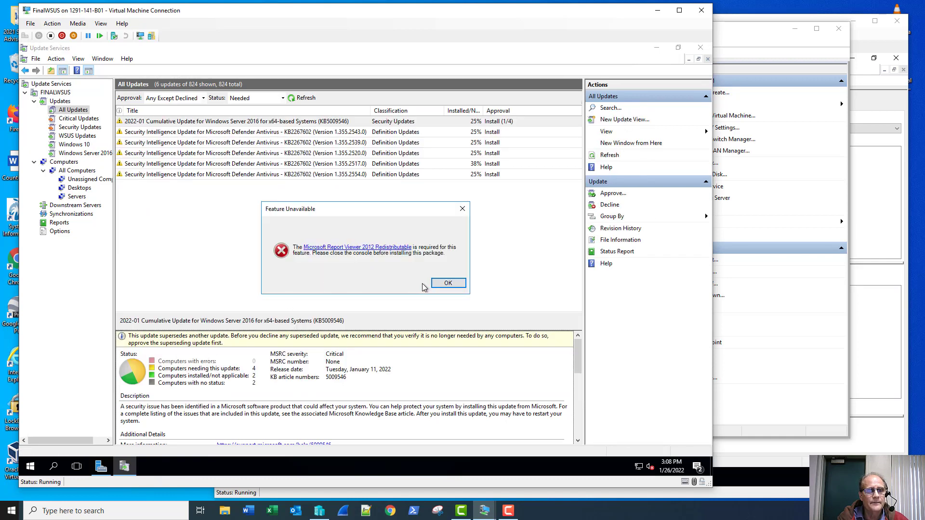
click(448, 284)
click(699, 48)
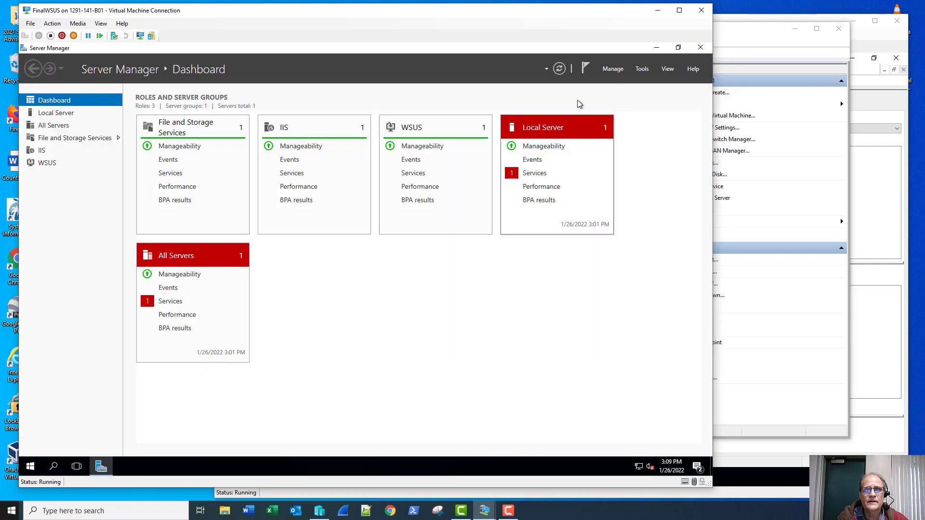
click(642, 68)
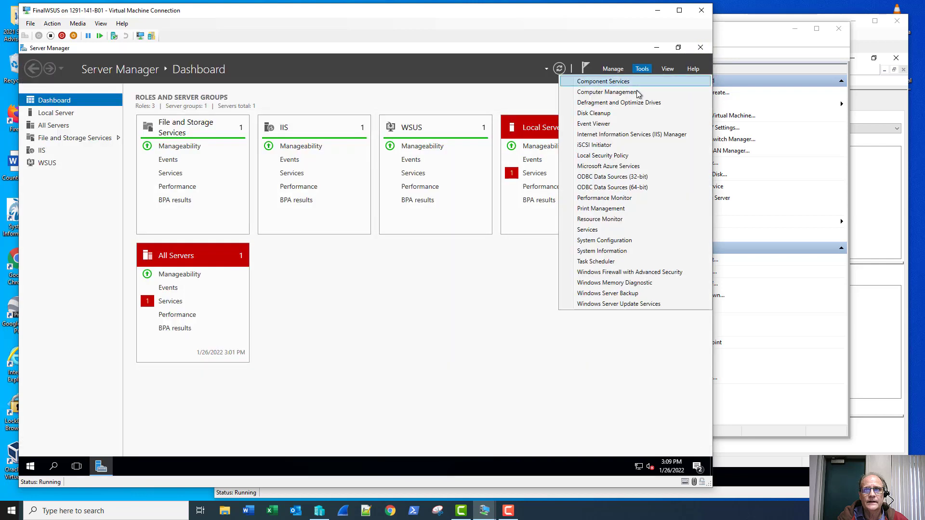
click(627, 304)
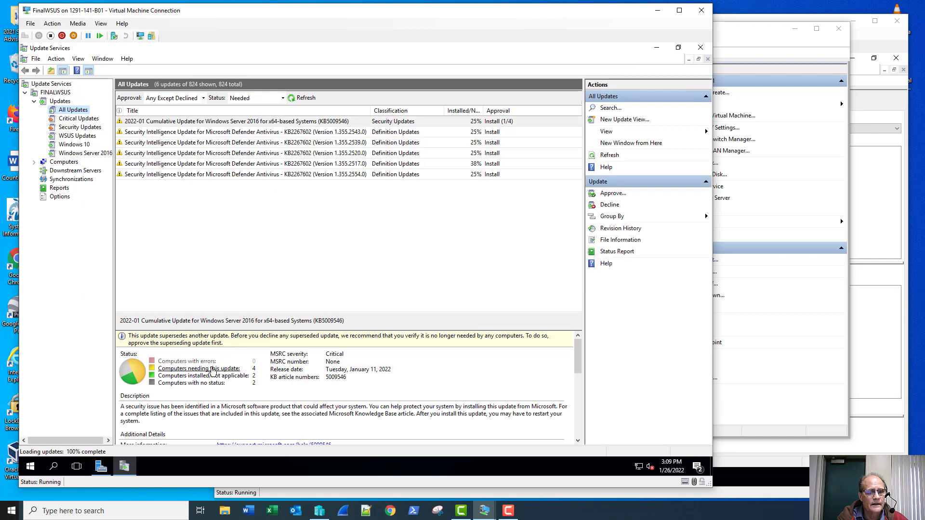
- Open the report of computers needing the 2022-01 Cumulative Update KB5009546, enlarge its window, and display the second page
click(212, 369)
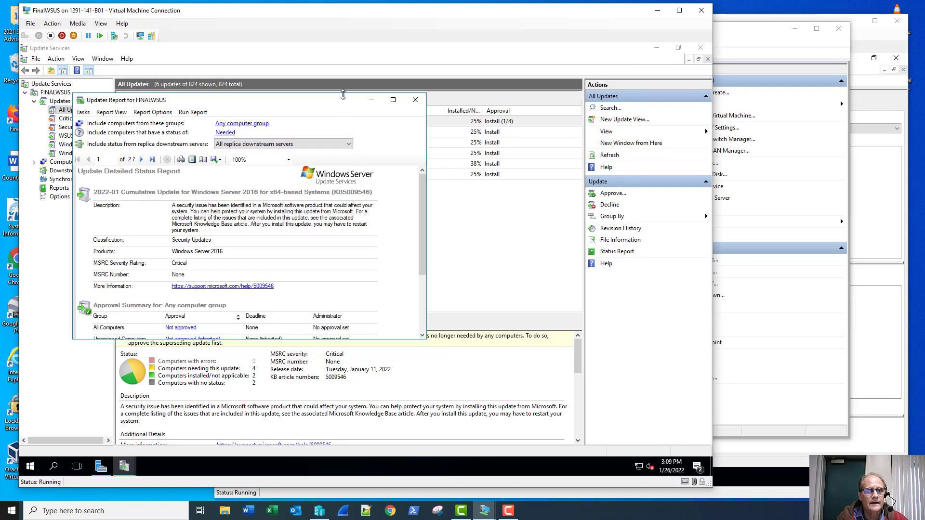
drag(343, 94, 341, 43)
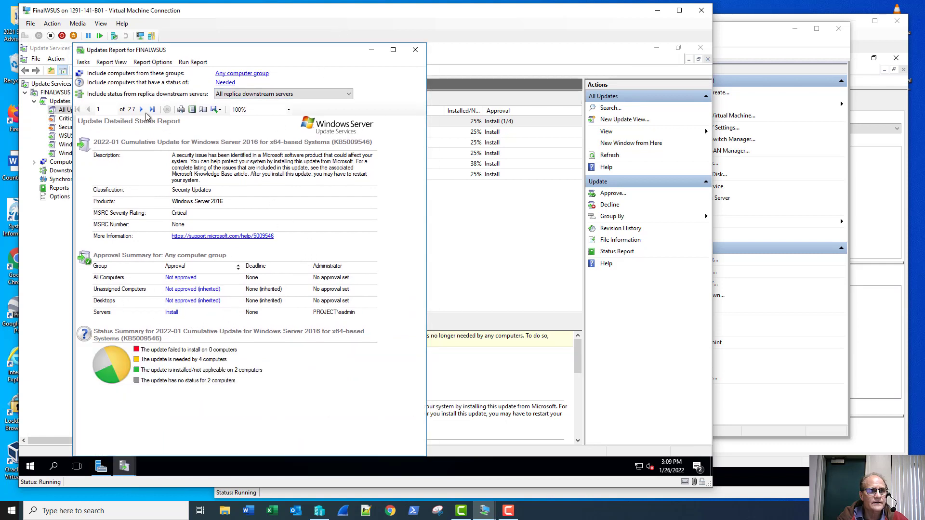
click(141, 110)
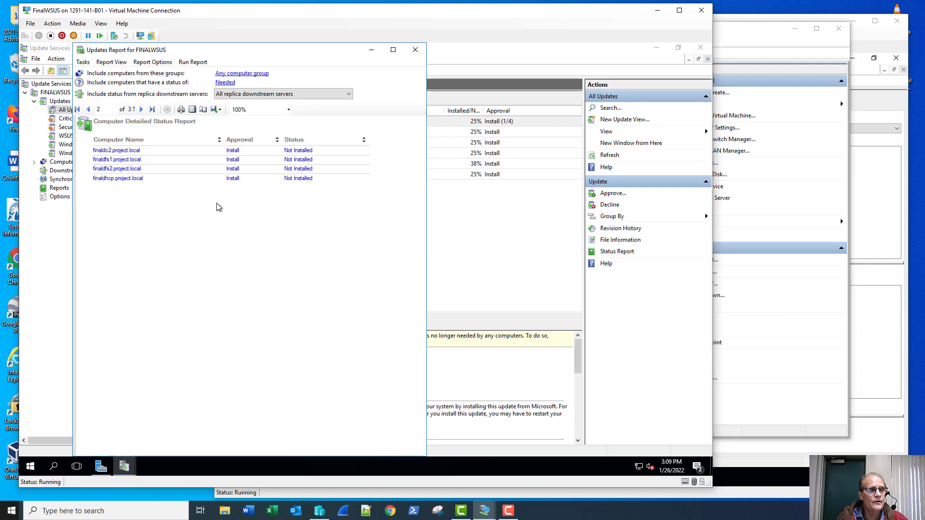
- Examine the update events of finaldc2, finaldfs1, finaldfs2 and finaldhcp through their Not Installed statuses, and close the report
click(296, 152)
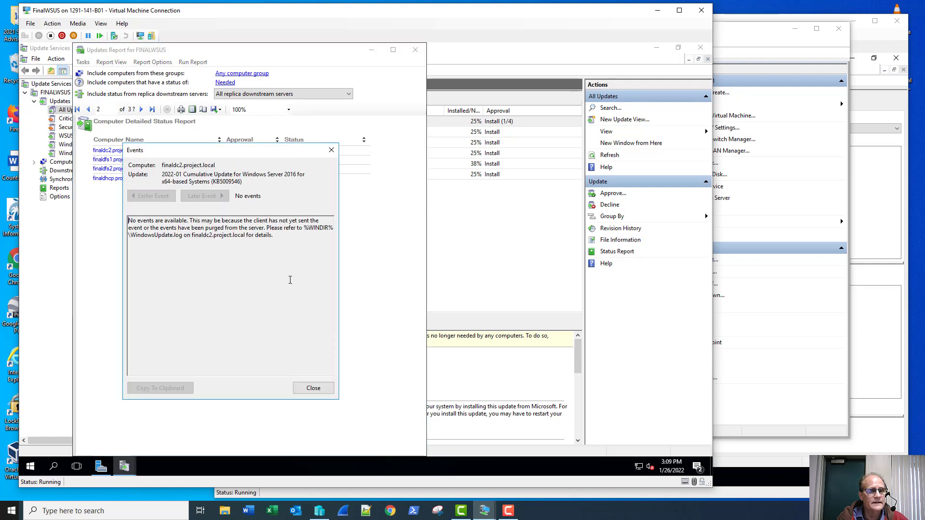
click(331, 150)
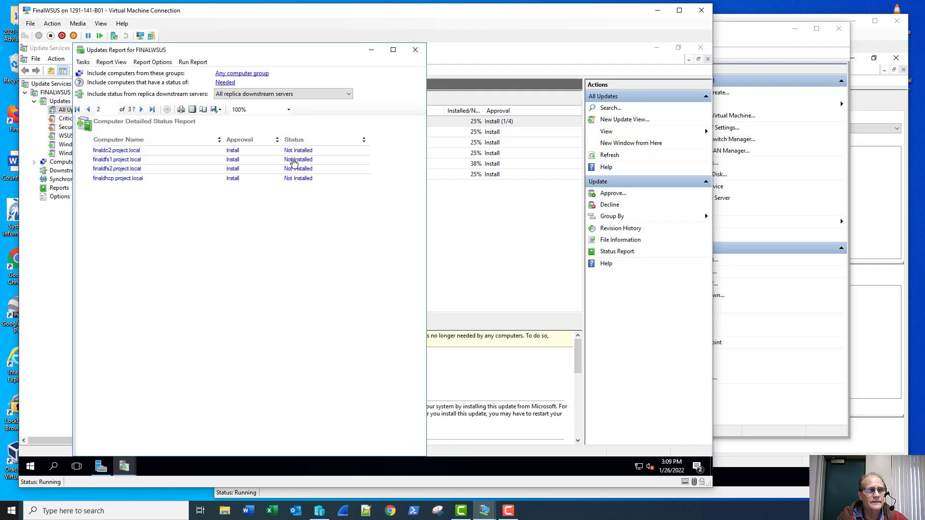
click(293, 162)
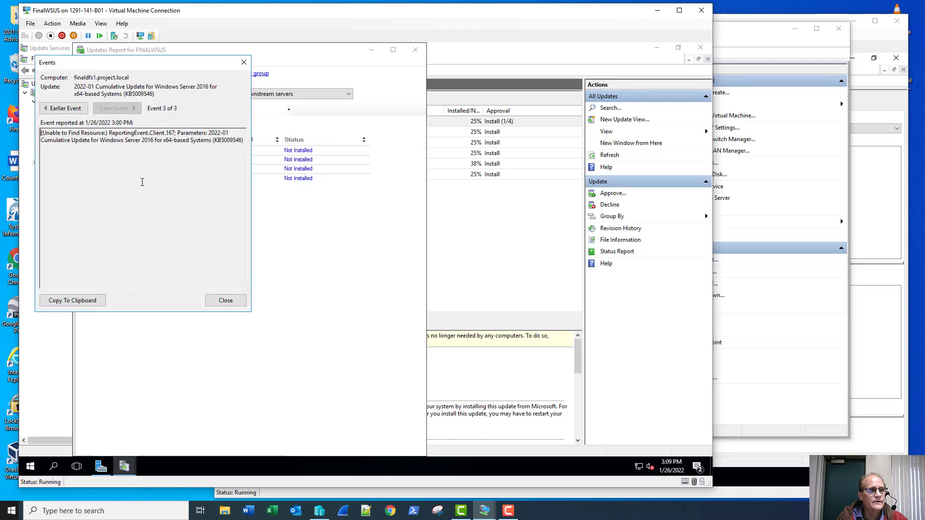
click(66, 108)
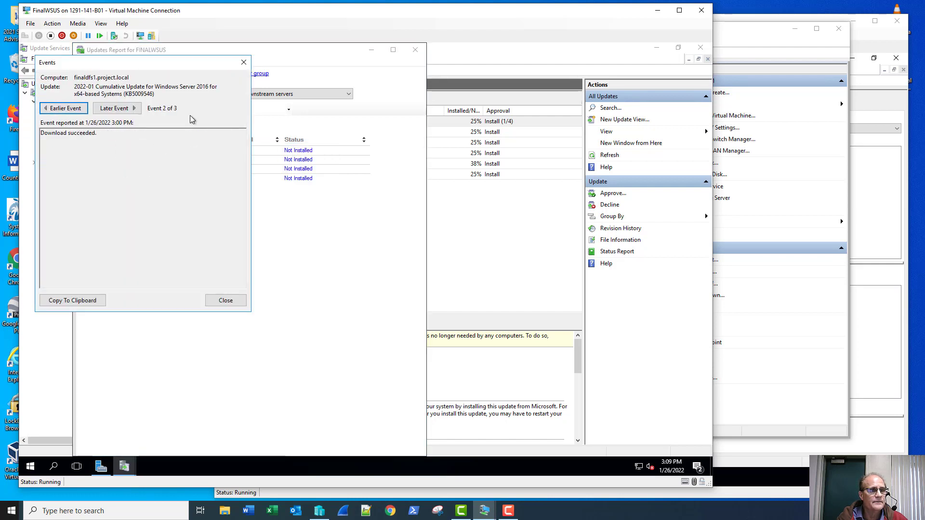
click(243, 63)
click(292, 169)
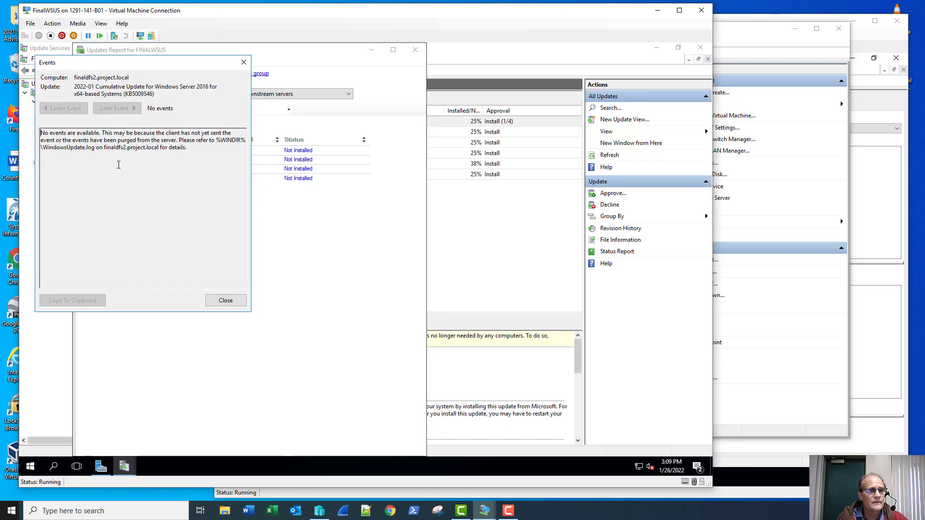
click(243, 63)
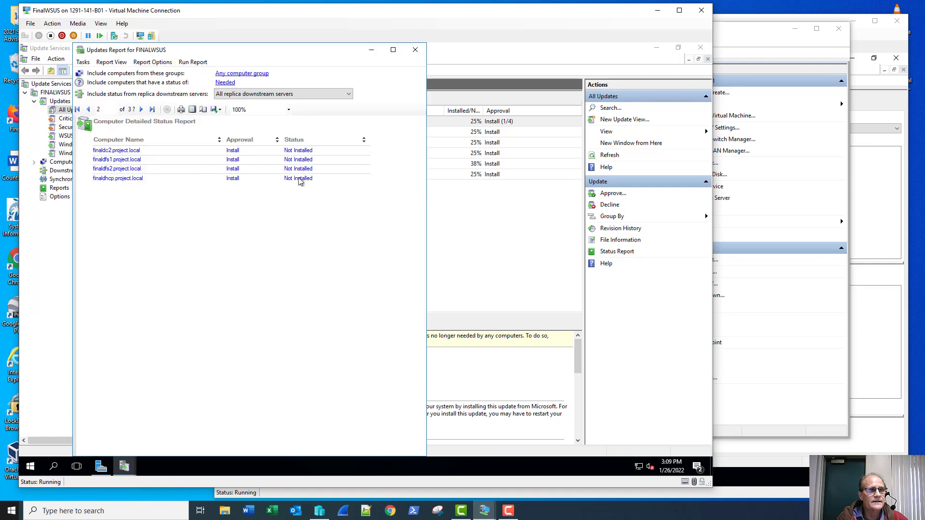
click(302, 179)
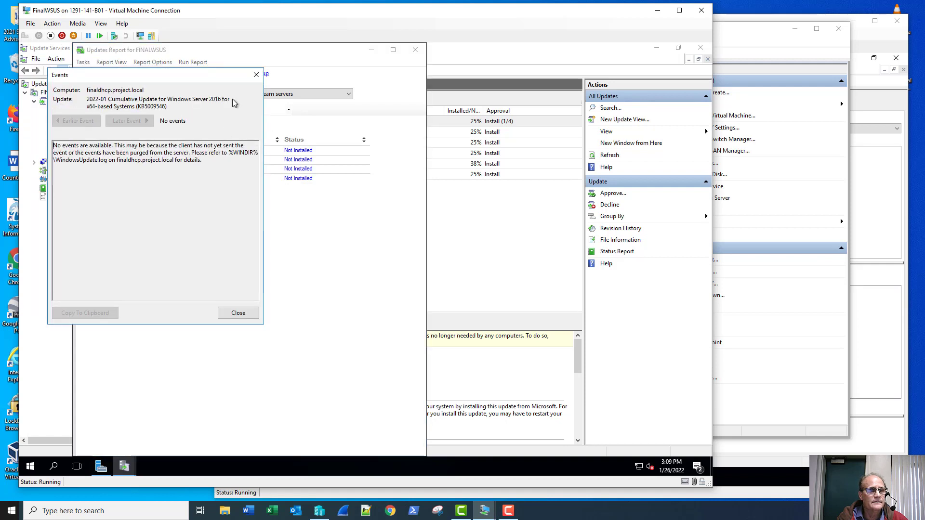
click(256, 75)
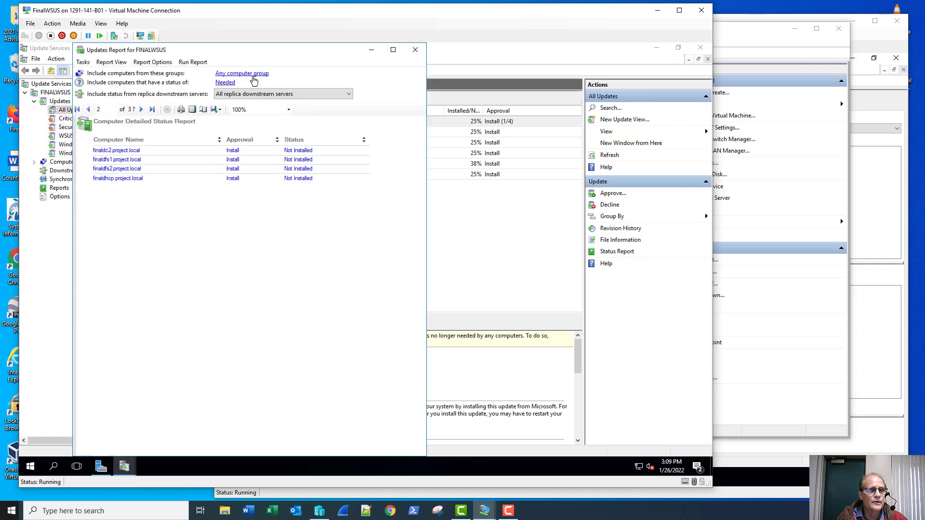
click(415, 49)
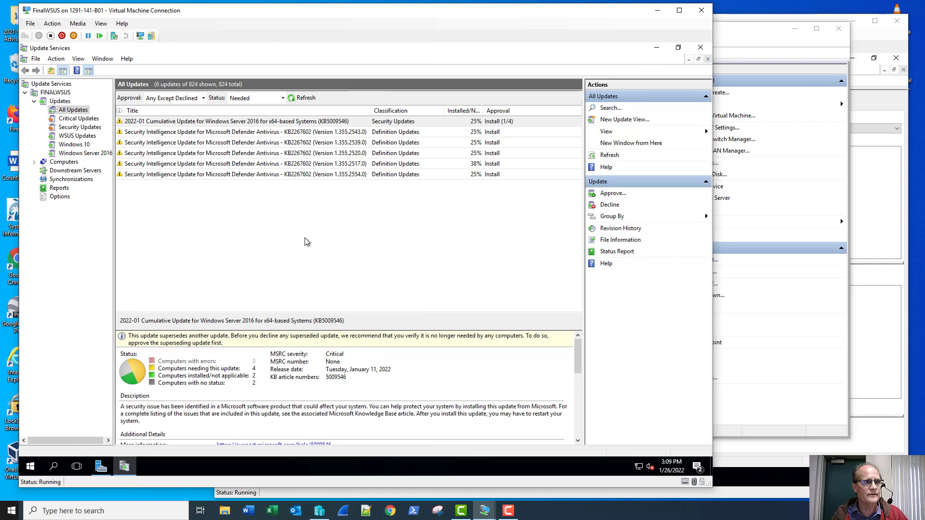
- Display the updates with no status from the Updates overview, and select the 2021-08 Servicing Stack Update for Windows 10 Version 2004 (KB5005260)
click(67, 103)
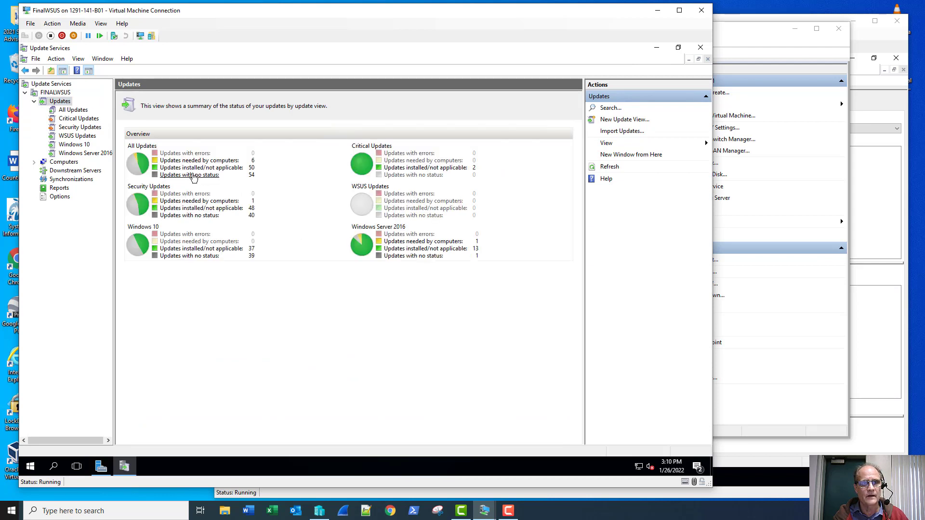
click(192, 175)
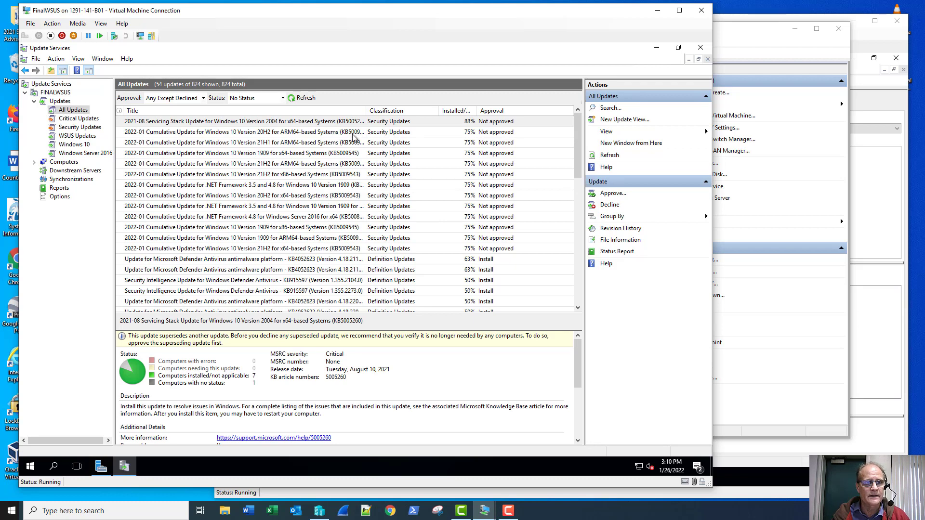
click(315, 123)
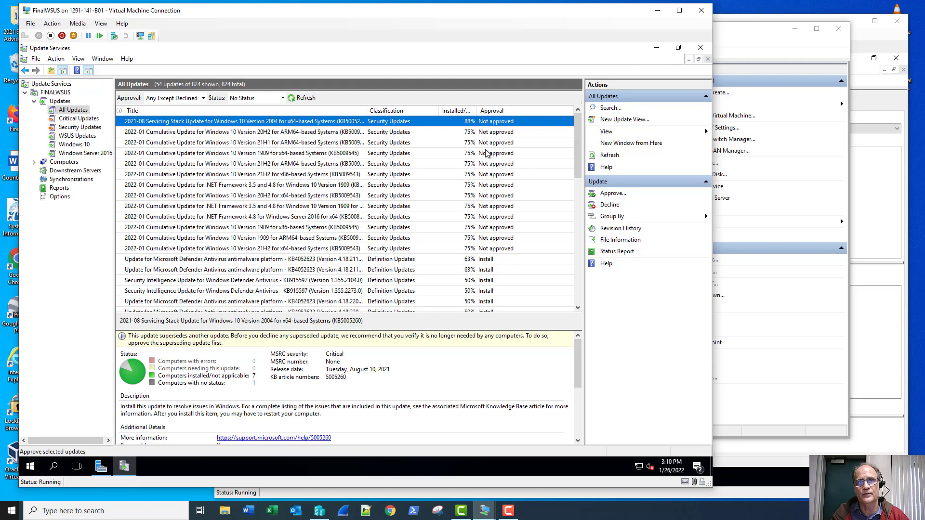
- Examine the approval choices for the Desktops group on the selected Servicing Stack Update, cancel without approving, and return to the FINALWSUS overview
right_click(312, 123)
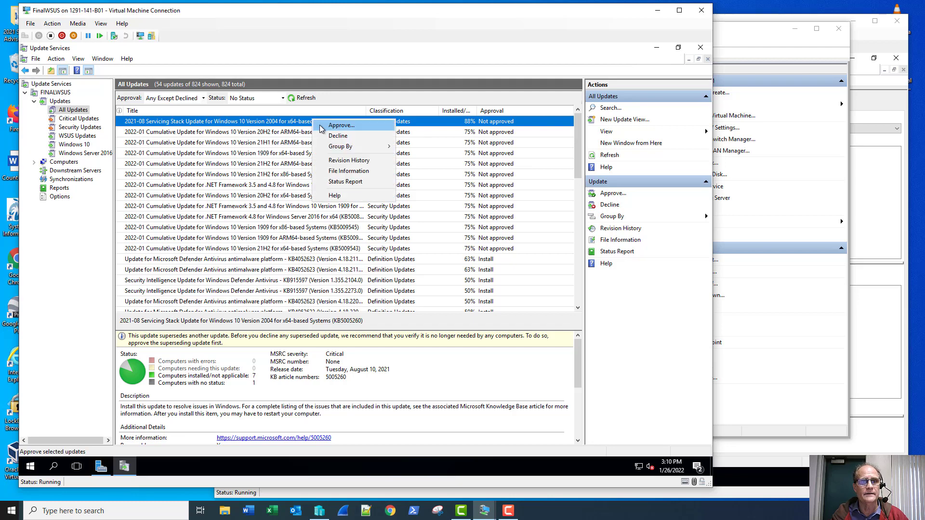
click(321, 126)
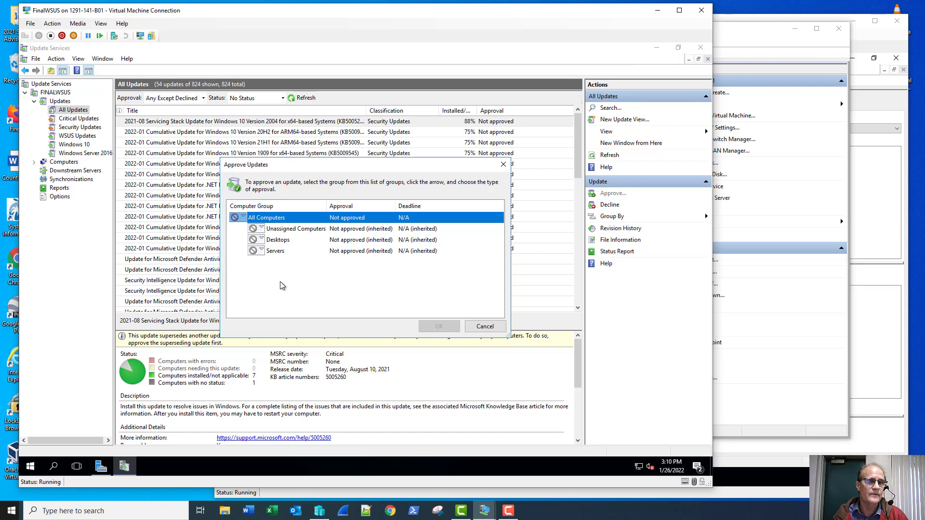
click(255, 240)
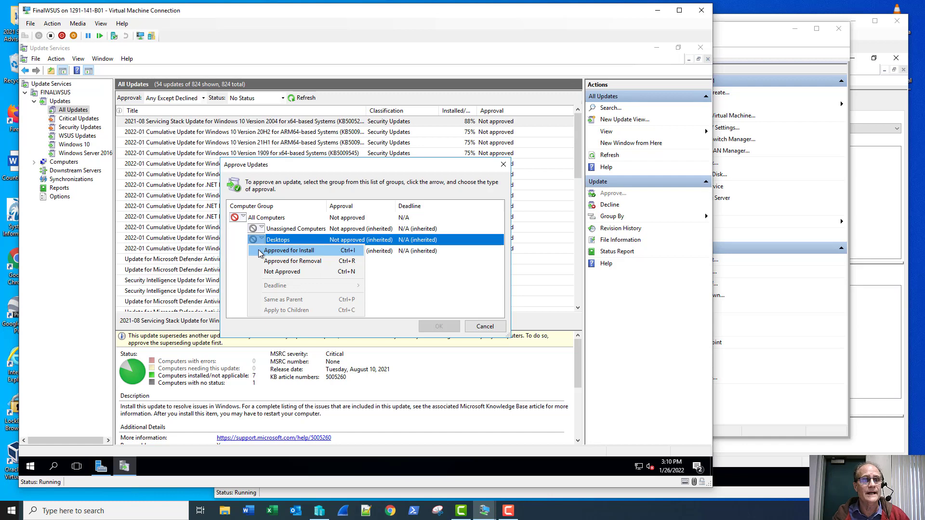
click(441, 283)
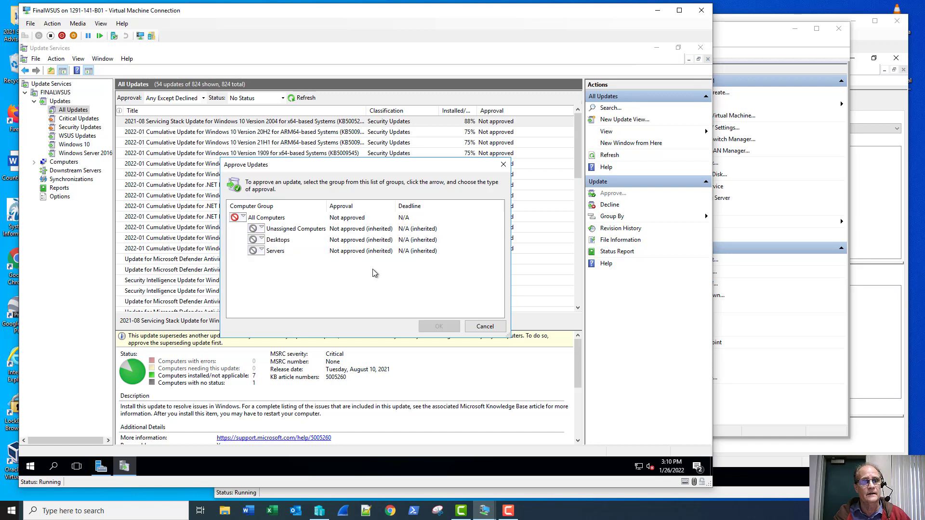
click(274, 243)
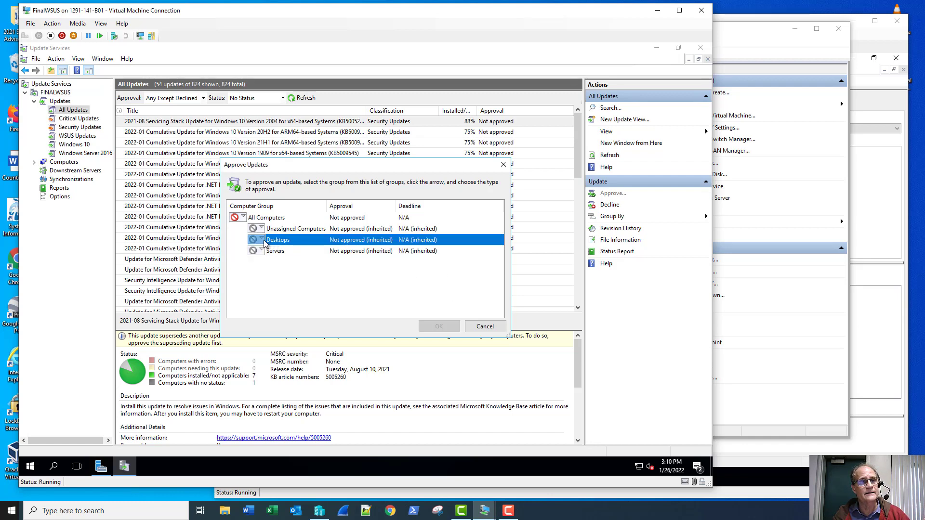
click(262, 240)
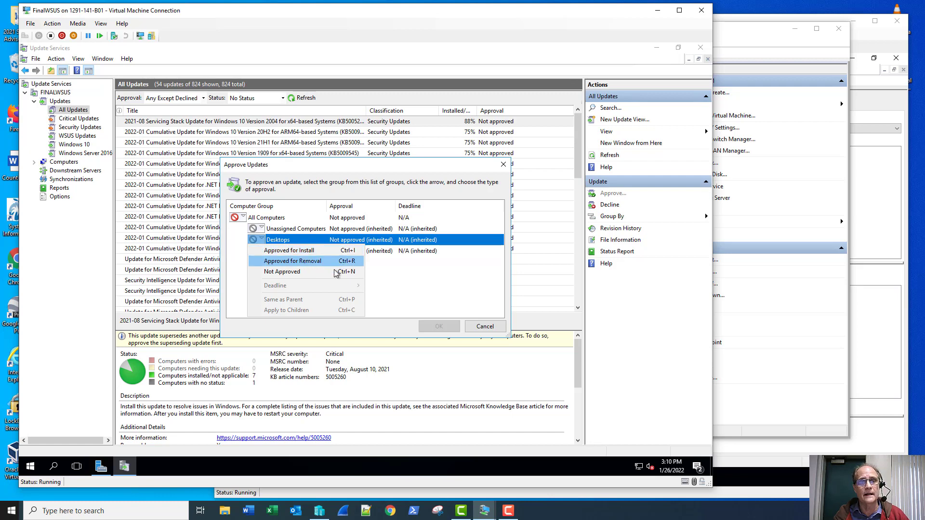
click(439, 310)
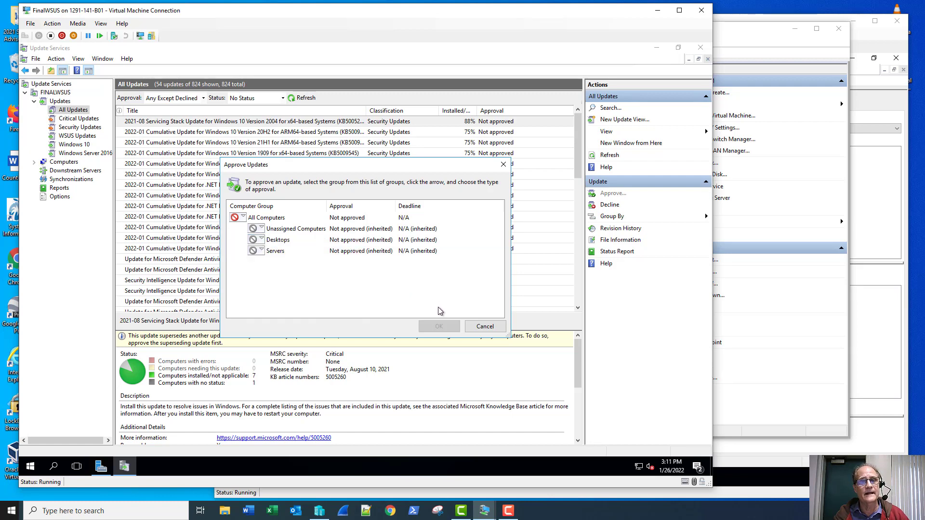
click(487, 327)
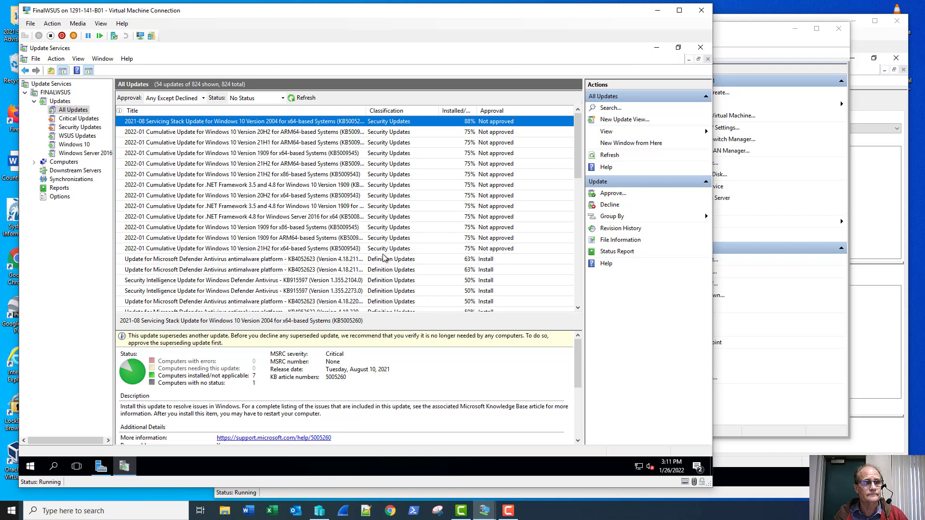
click(68, 92)
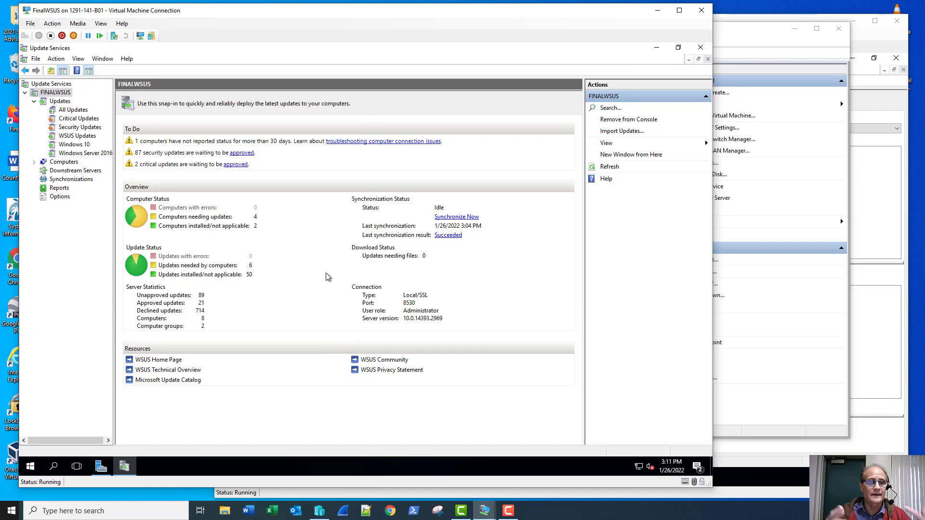
- In Hyper-V Manager, start the Final Win10 Test Deploy virtual machine and connect to it at 1366 by 768 pixels
click(319, 511)
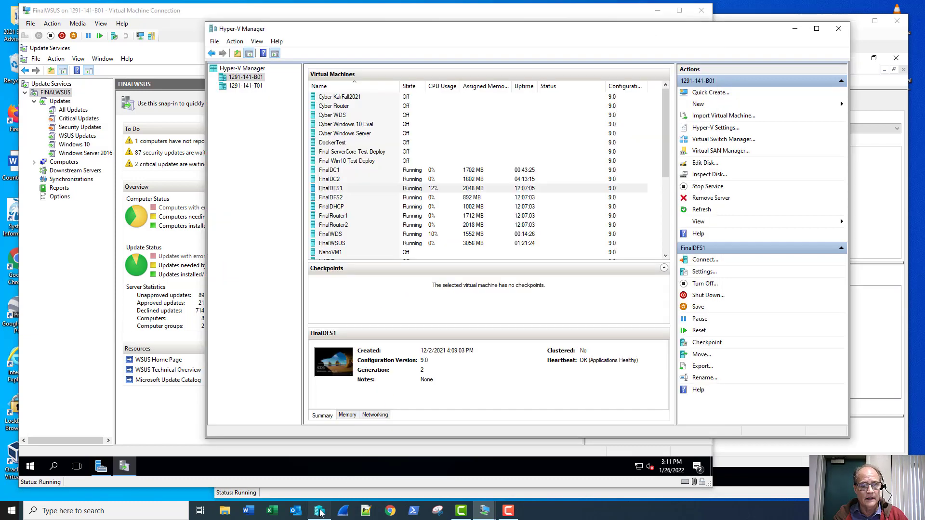
right_click(362, 161)
click(372, 167)
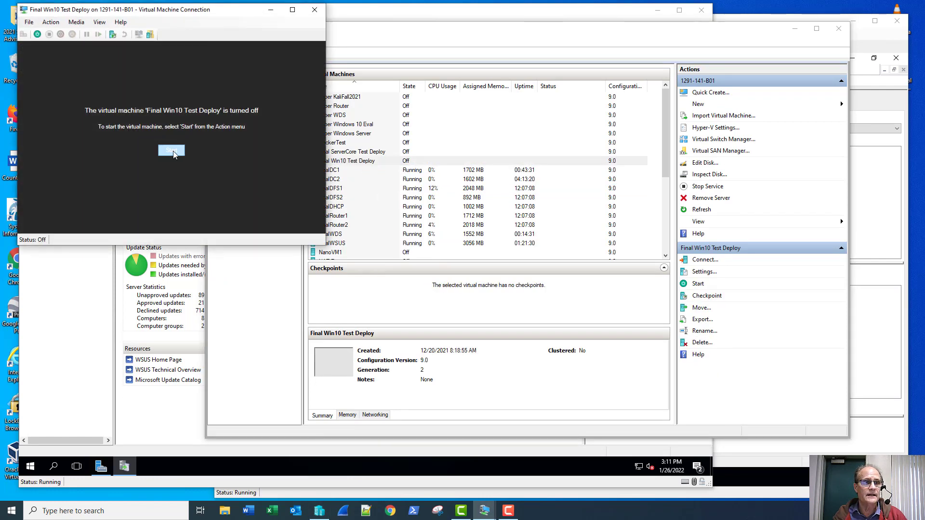
click(172, 151)
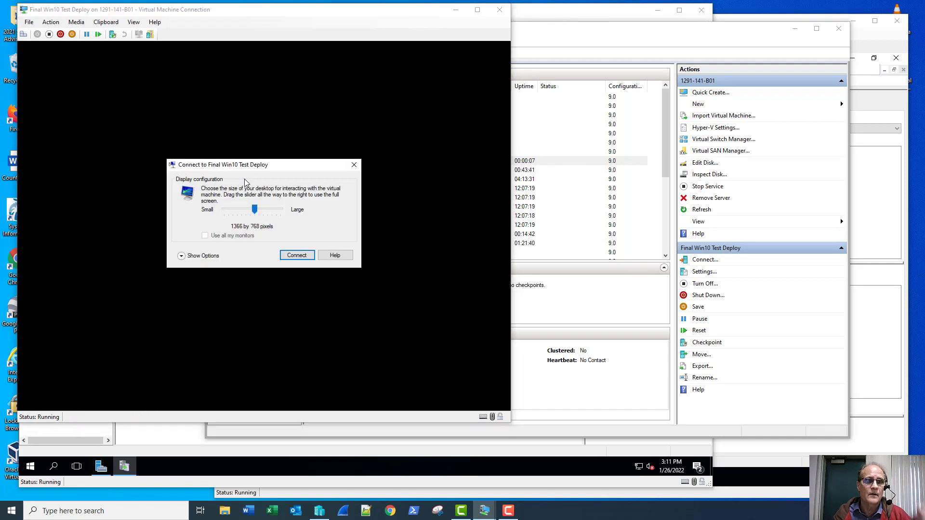
click(302, 256)
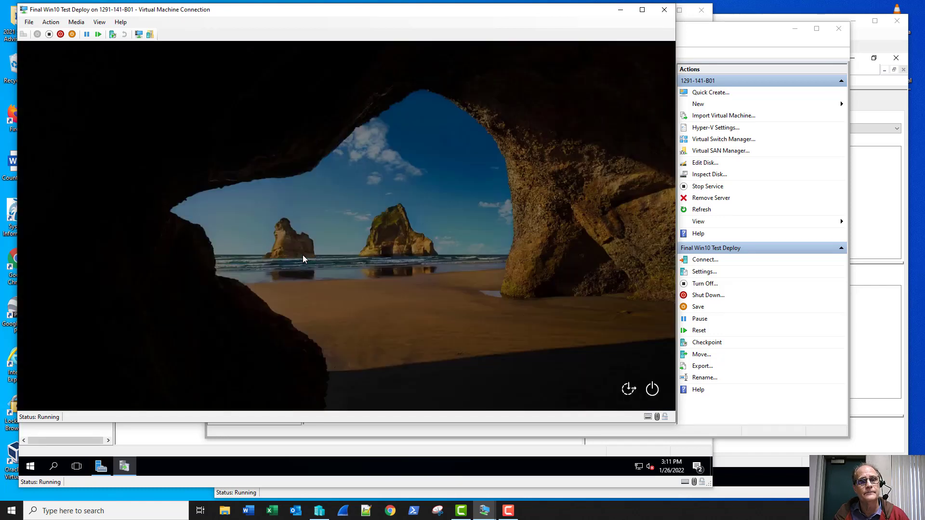
- Sign in to the Final Win10 Test Deploy virtual machine with the preselected user's account password
click(303, 256)
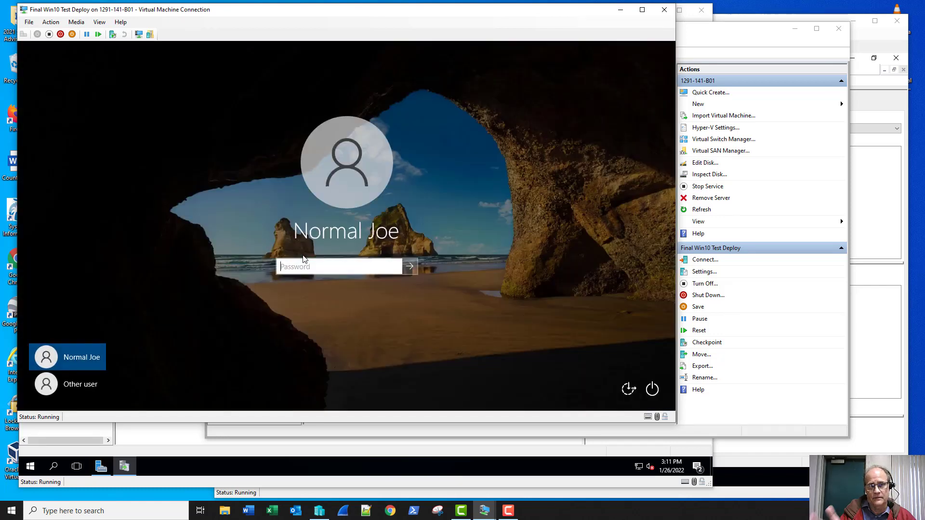
text(********)
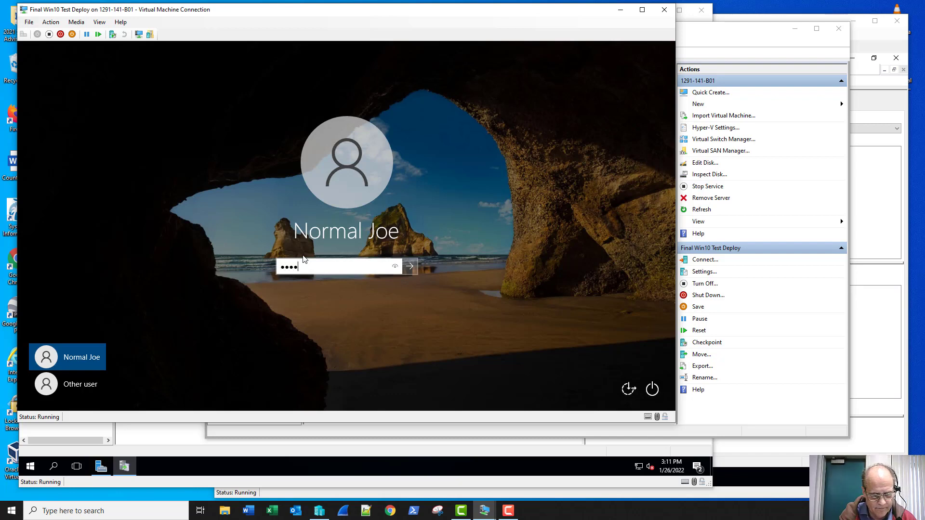
text(**)
key(Return)
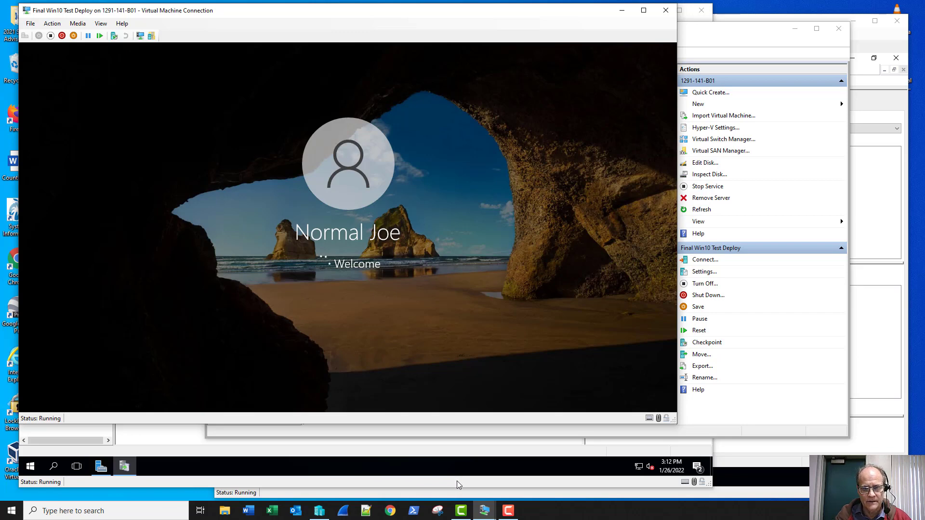
- Return to Hyper-V Manager and connect to the FinalDFS1 virtual machine at 1366 by 768 pixels
mouse_move(485, 514)
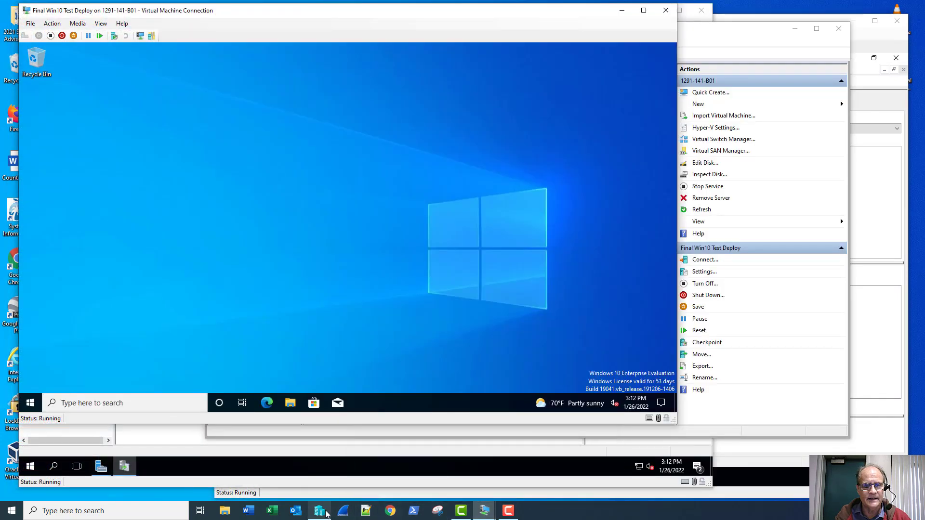
click(324, 514)
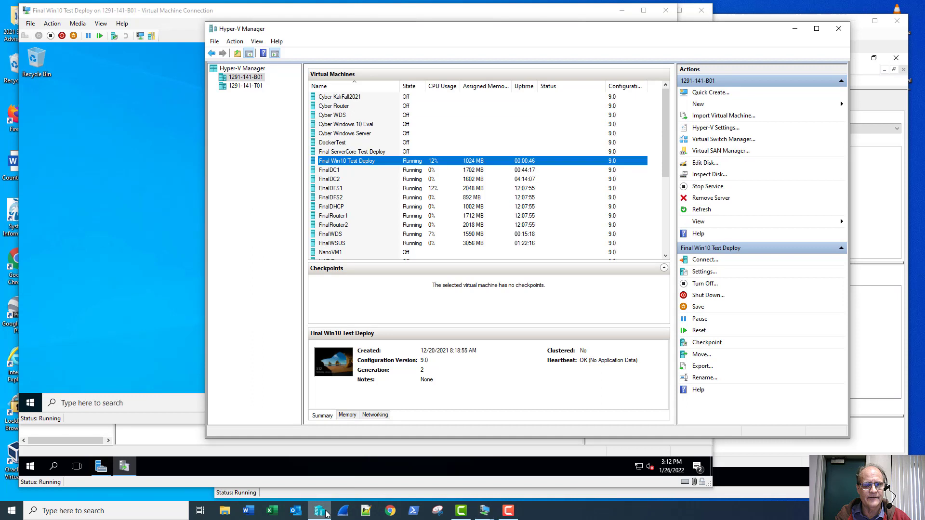
click(350, 188)
double_click(350, 188)
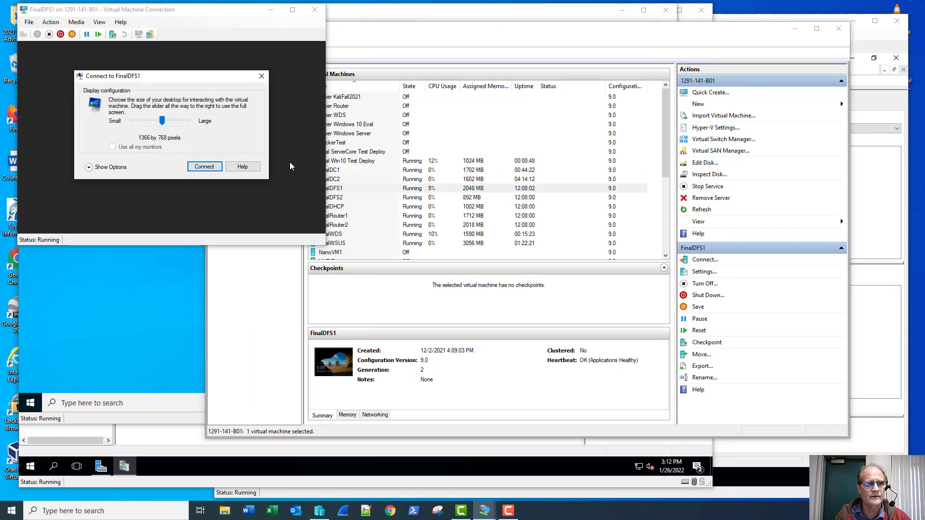
click(212, 166)
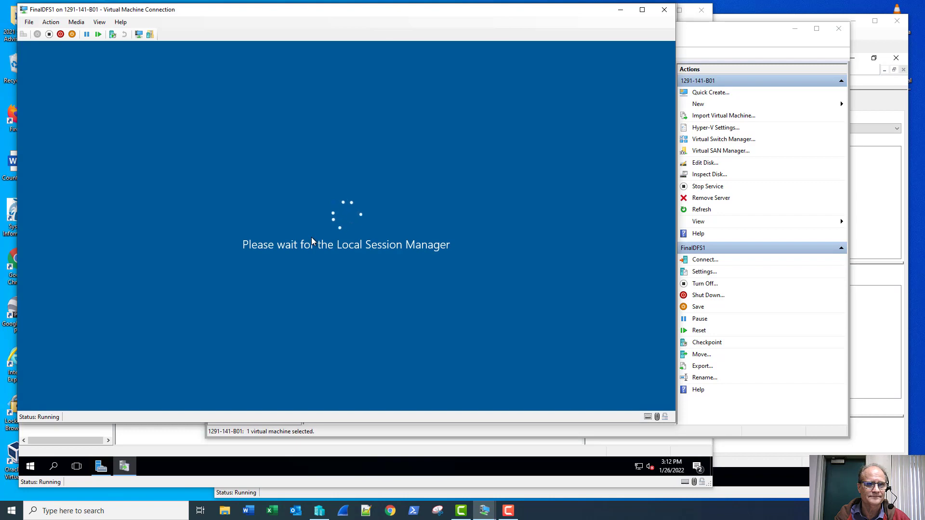
- Sign in to FinalDFS1 as System Admin by entering the account password
key(Tab)
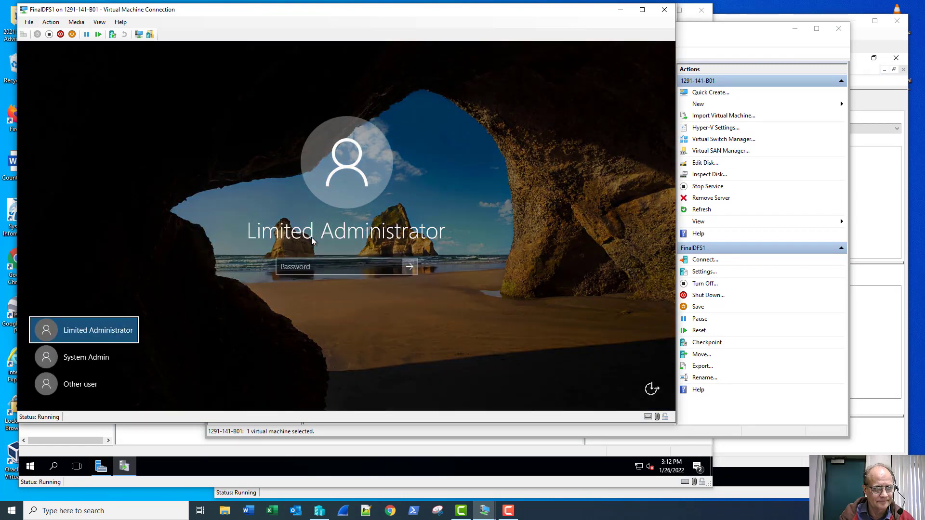
key(Down)
key(Return)
text(••••)
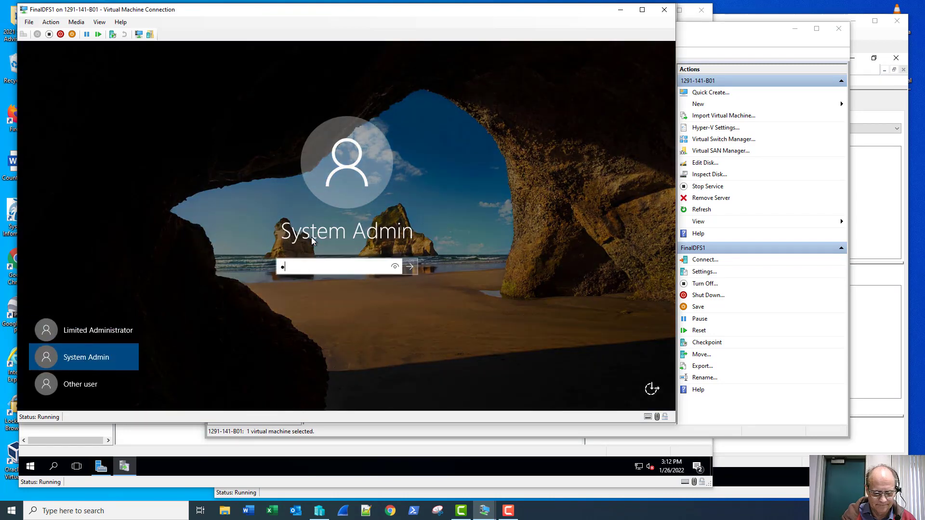
text(••••••)
key(Return)
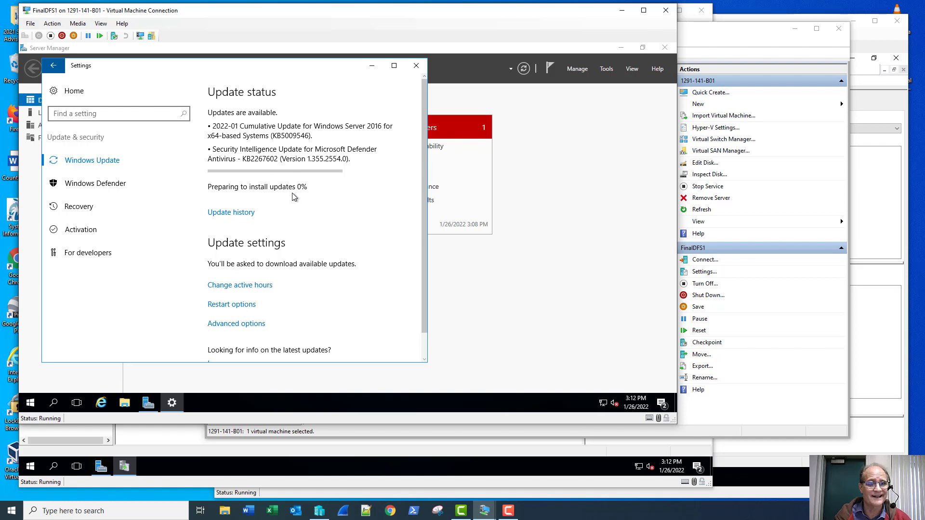
- Close the FinalDFS1 connection and open the Windows Update settings on the Final Win10 Test Deploy machine
click(666, 11)
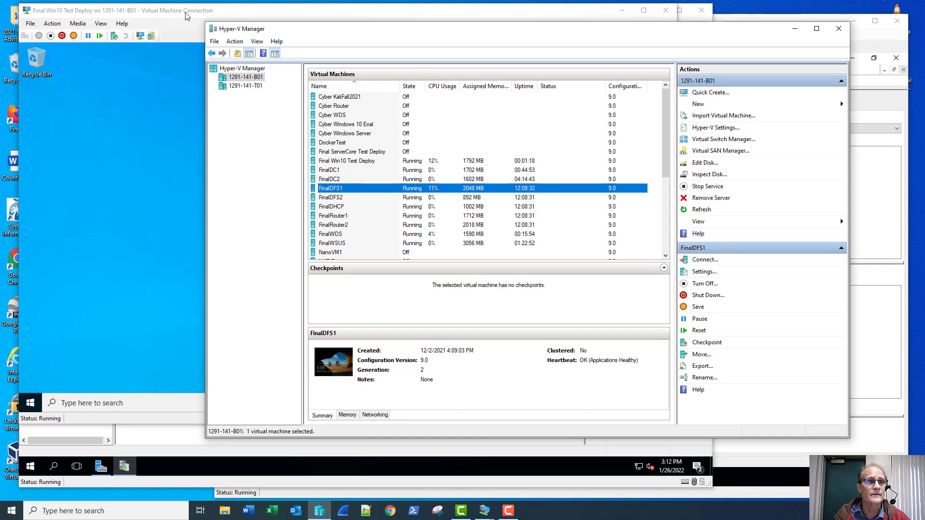
click(186, 13)
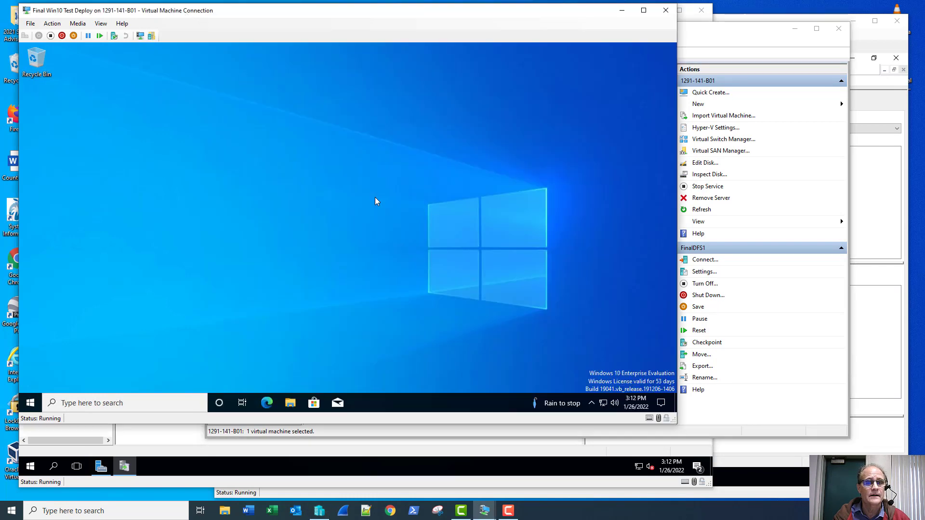
click(25, 405)
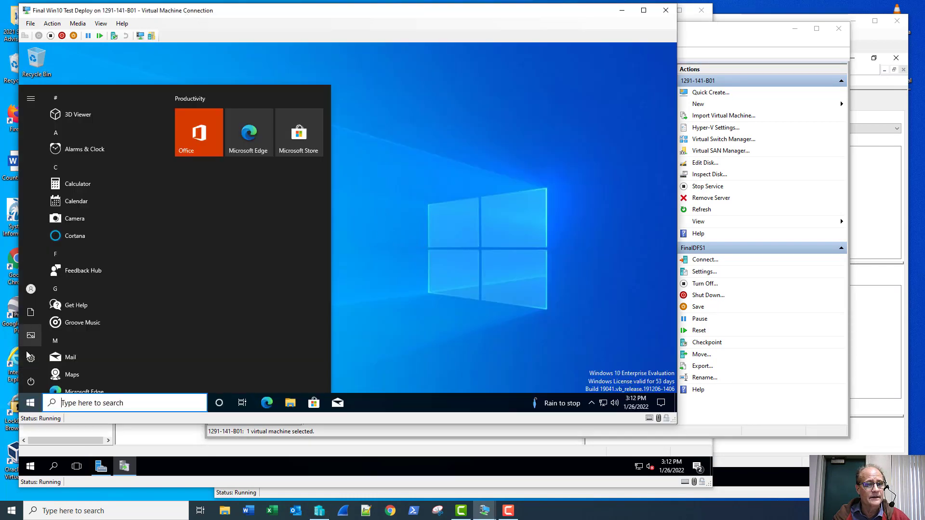
click(29, 358)
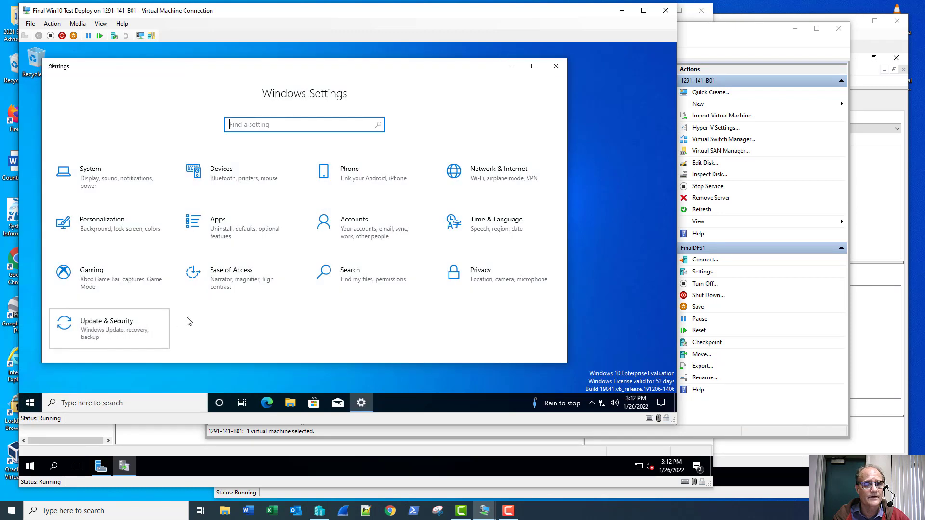
click(186, 320)
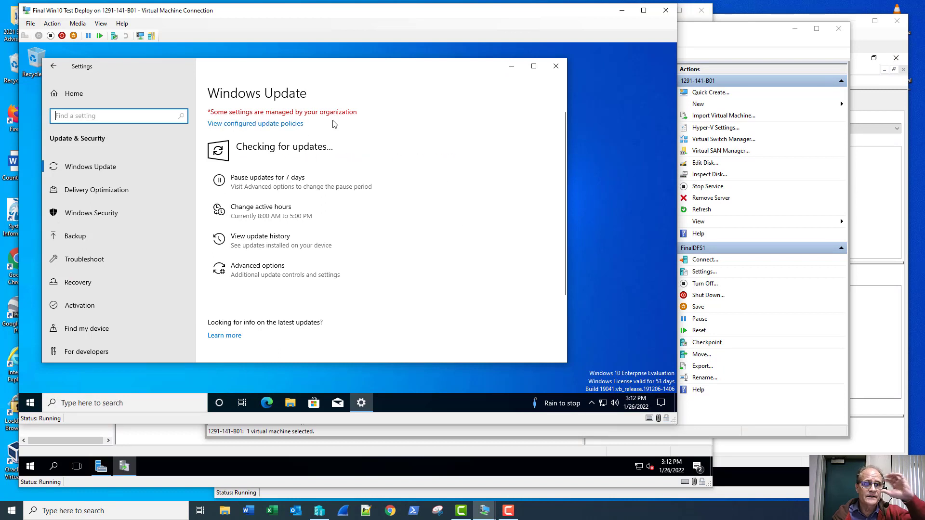
- Review the configured update policies set on the Windows 10 device
click(288, 124)
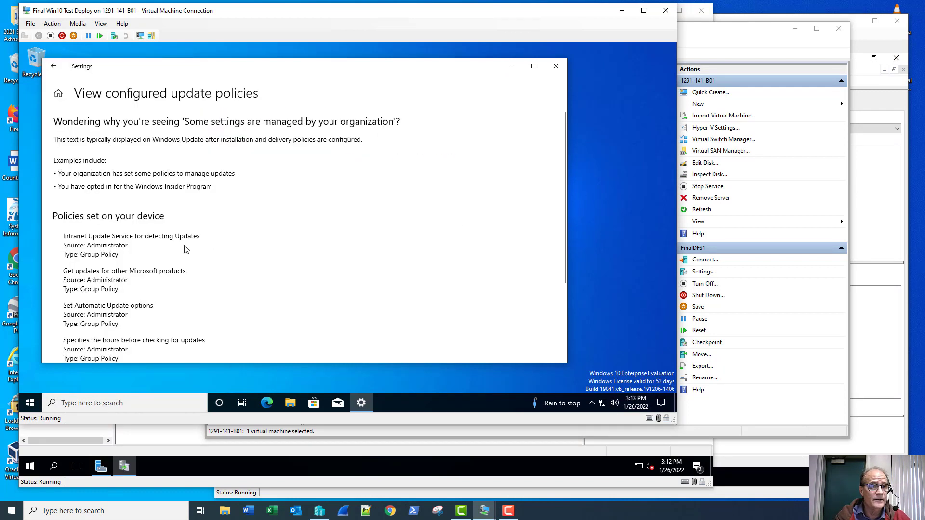
scroll(184, 249, down, 1)
scroll(185, 249, down, 1)
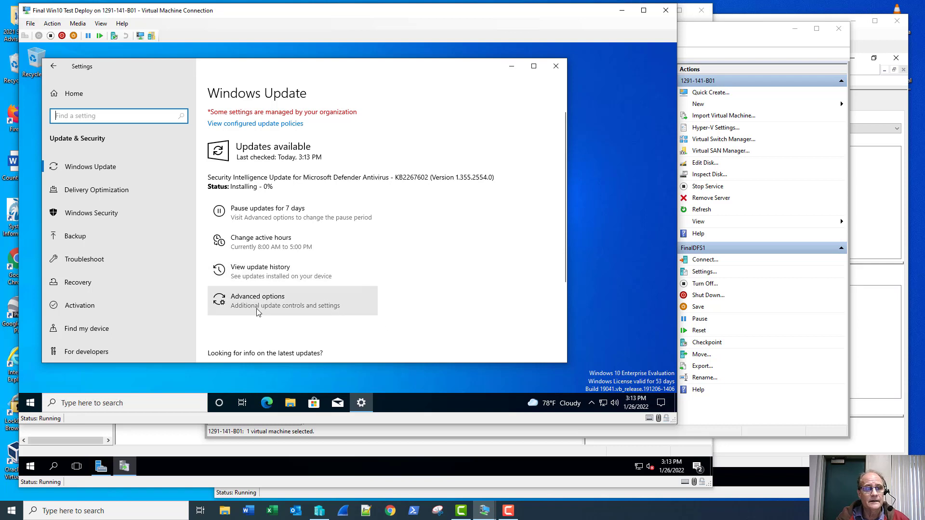
- Review the Windows 10 machine's update history, including its quality, definition and other updates, and return to the Windows Update page
click(266, 280)
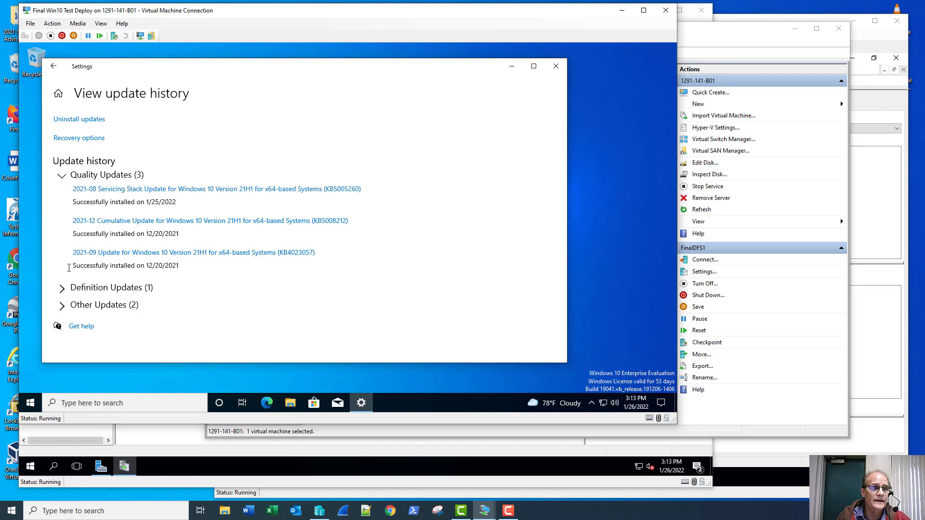
click(67, 293)
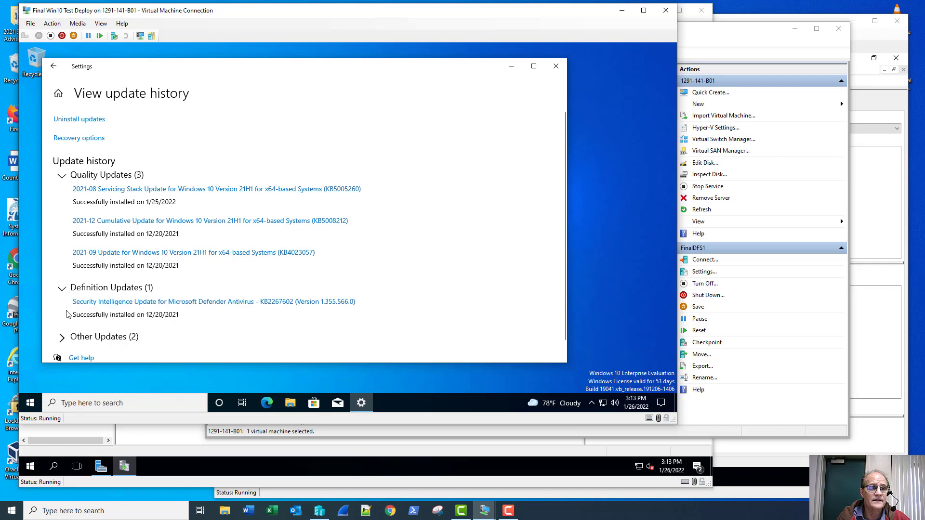
click(75, 337)
scroll(73, 332, down, 3)
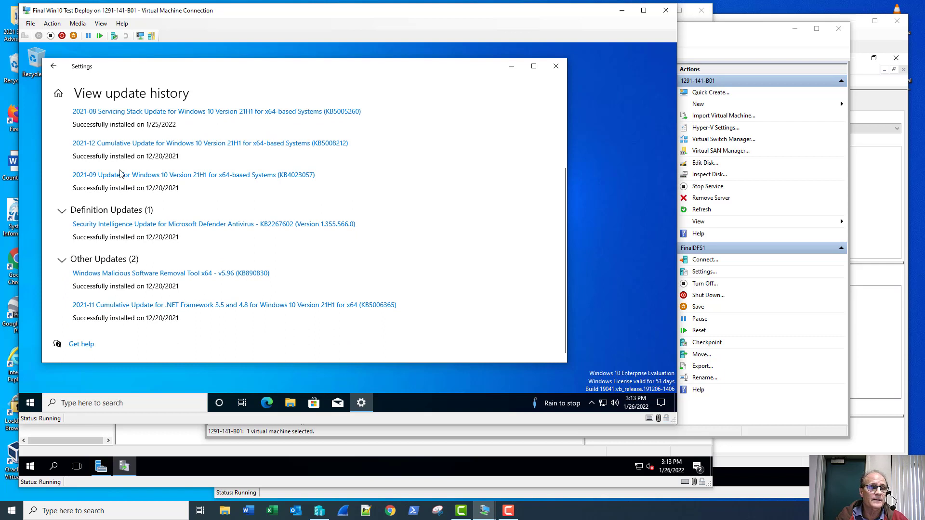
click(53, 67)
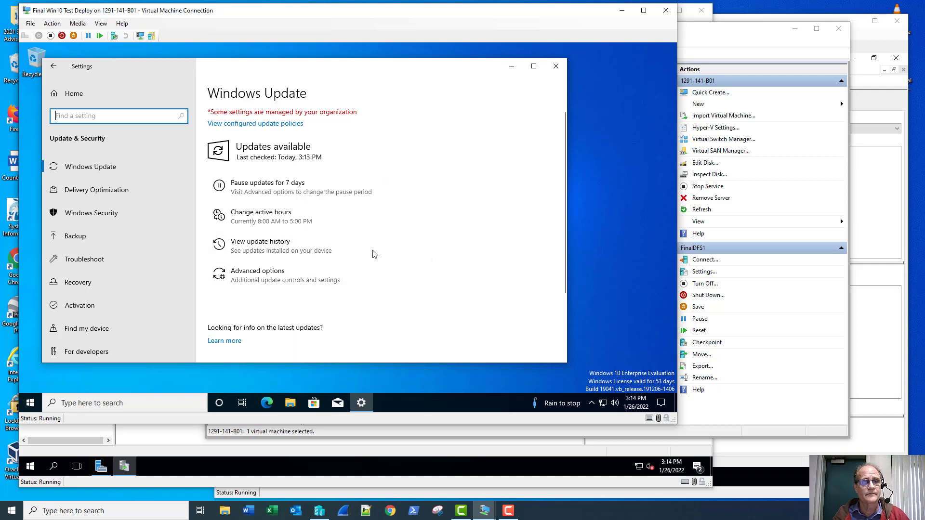
- Examine the advanced Windows Update options for update delivery, restarts, notifications and pausing, and return to the Windows Update page
click(337, 262)
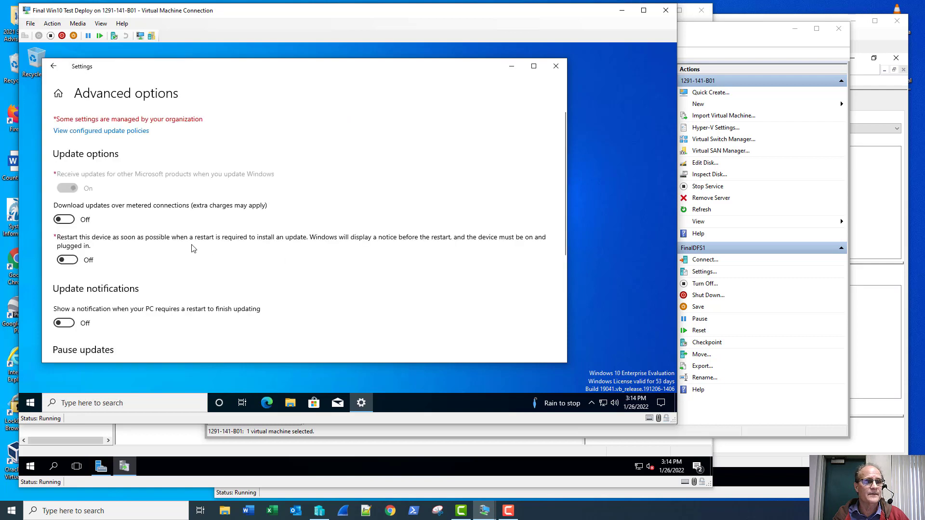
scroll(193, 246, down, 2)
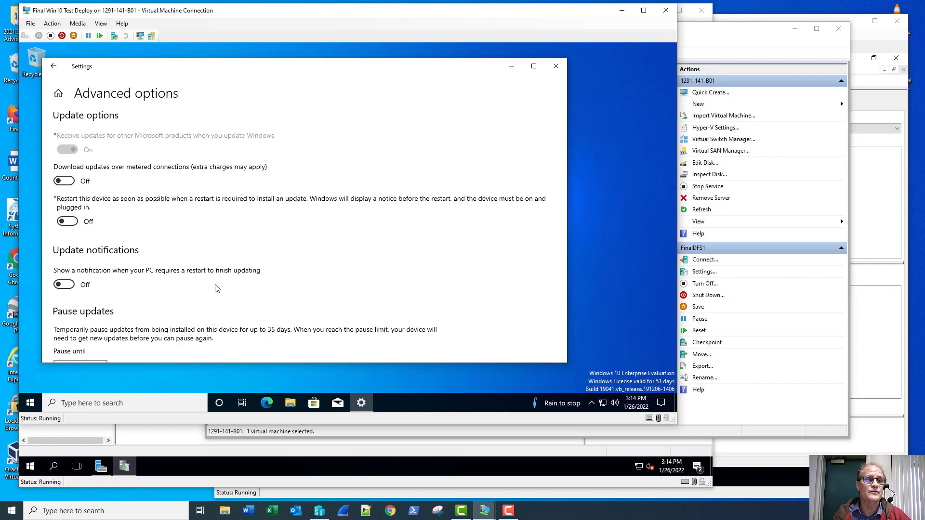
scroll(226, 290, up, 2)
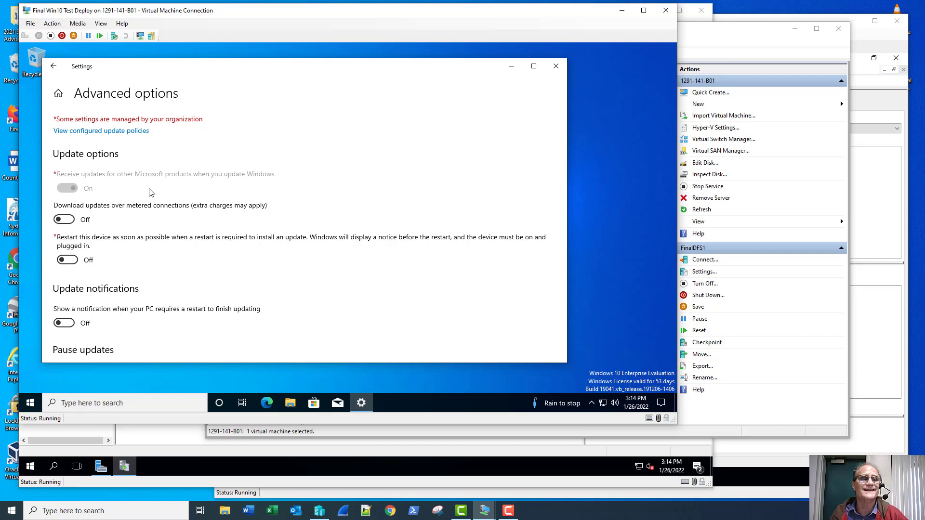
scroll(151, 190, down, 3)
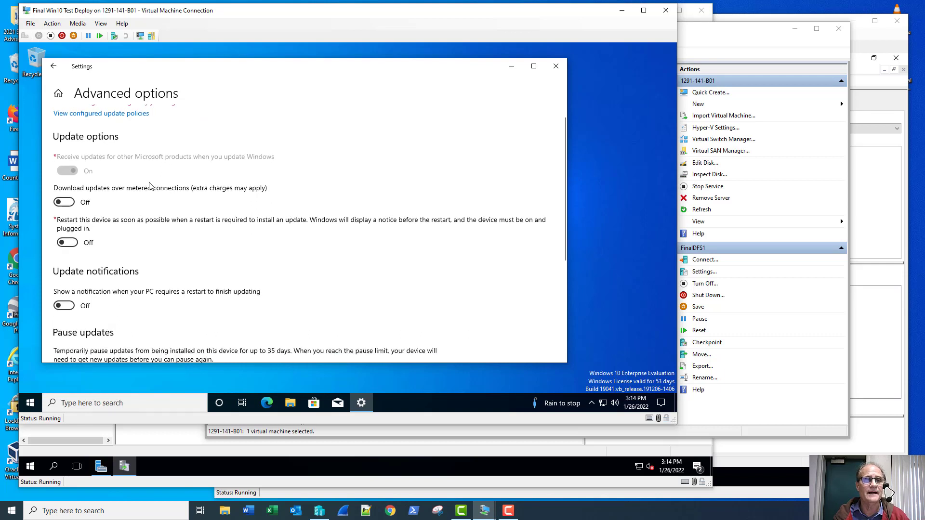
click(54, 66)
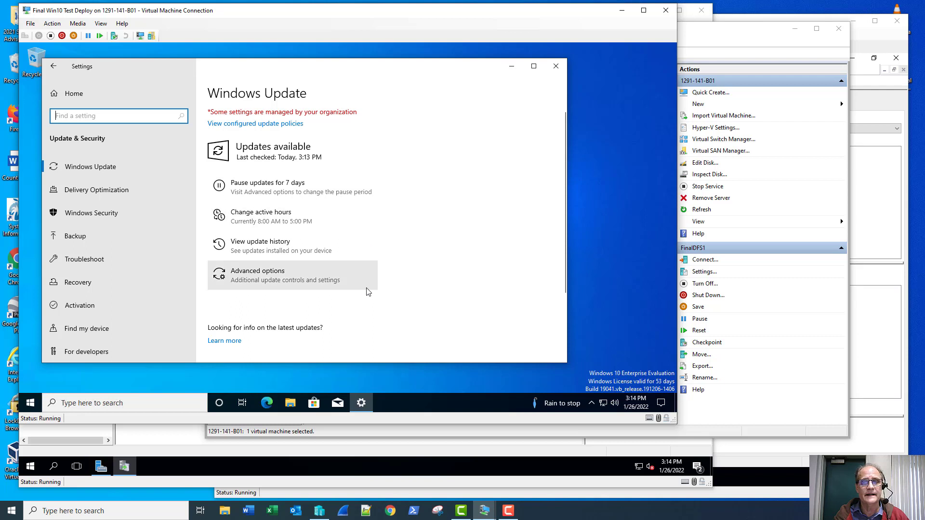
- Close the Final Win10 Test Deploy connection and return to the Update Services console on FinalWSUS
click(666, 11)
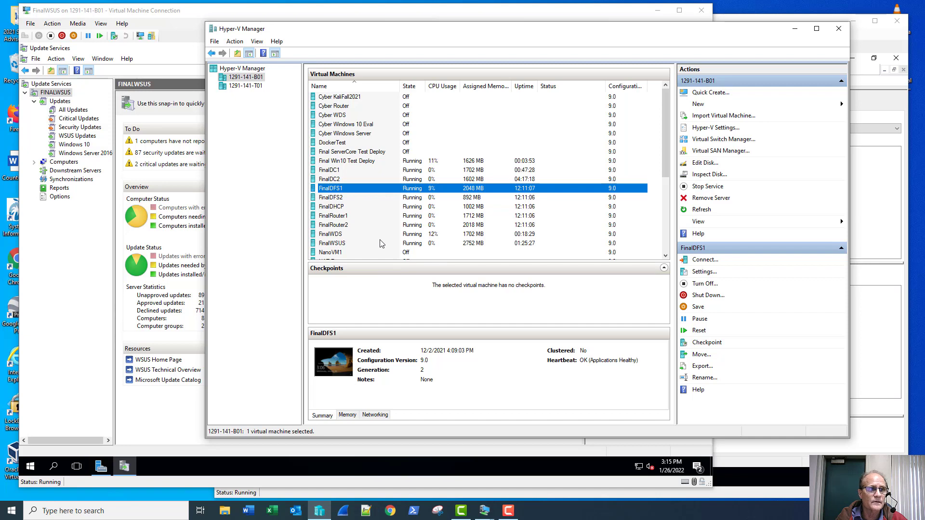
click(83, 327)
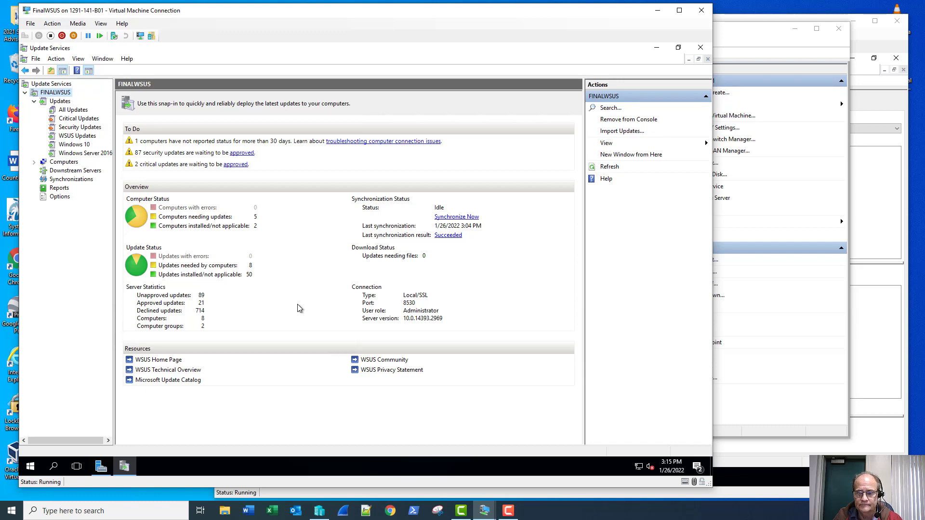
click(508, 510)
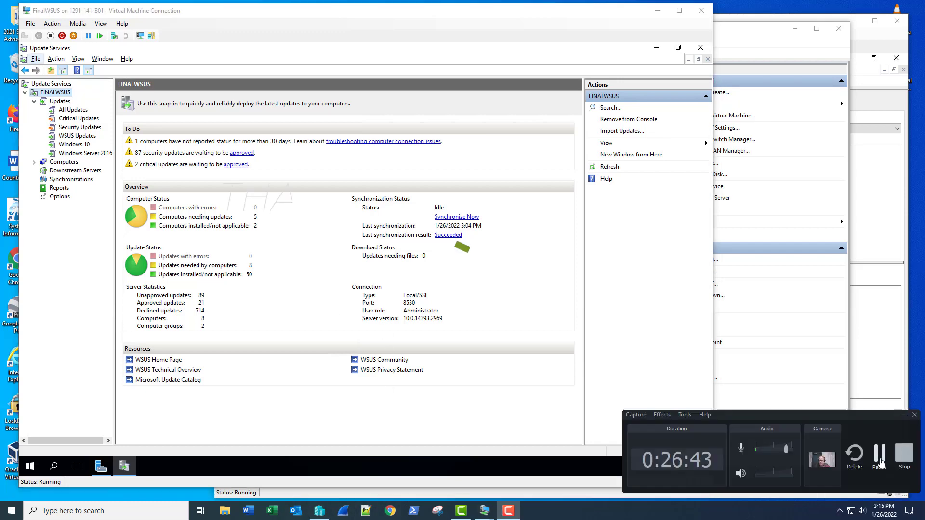